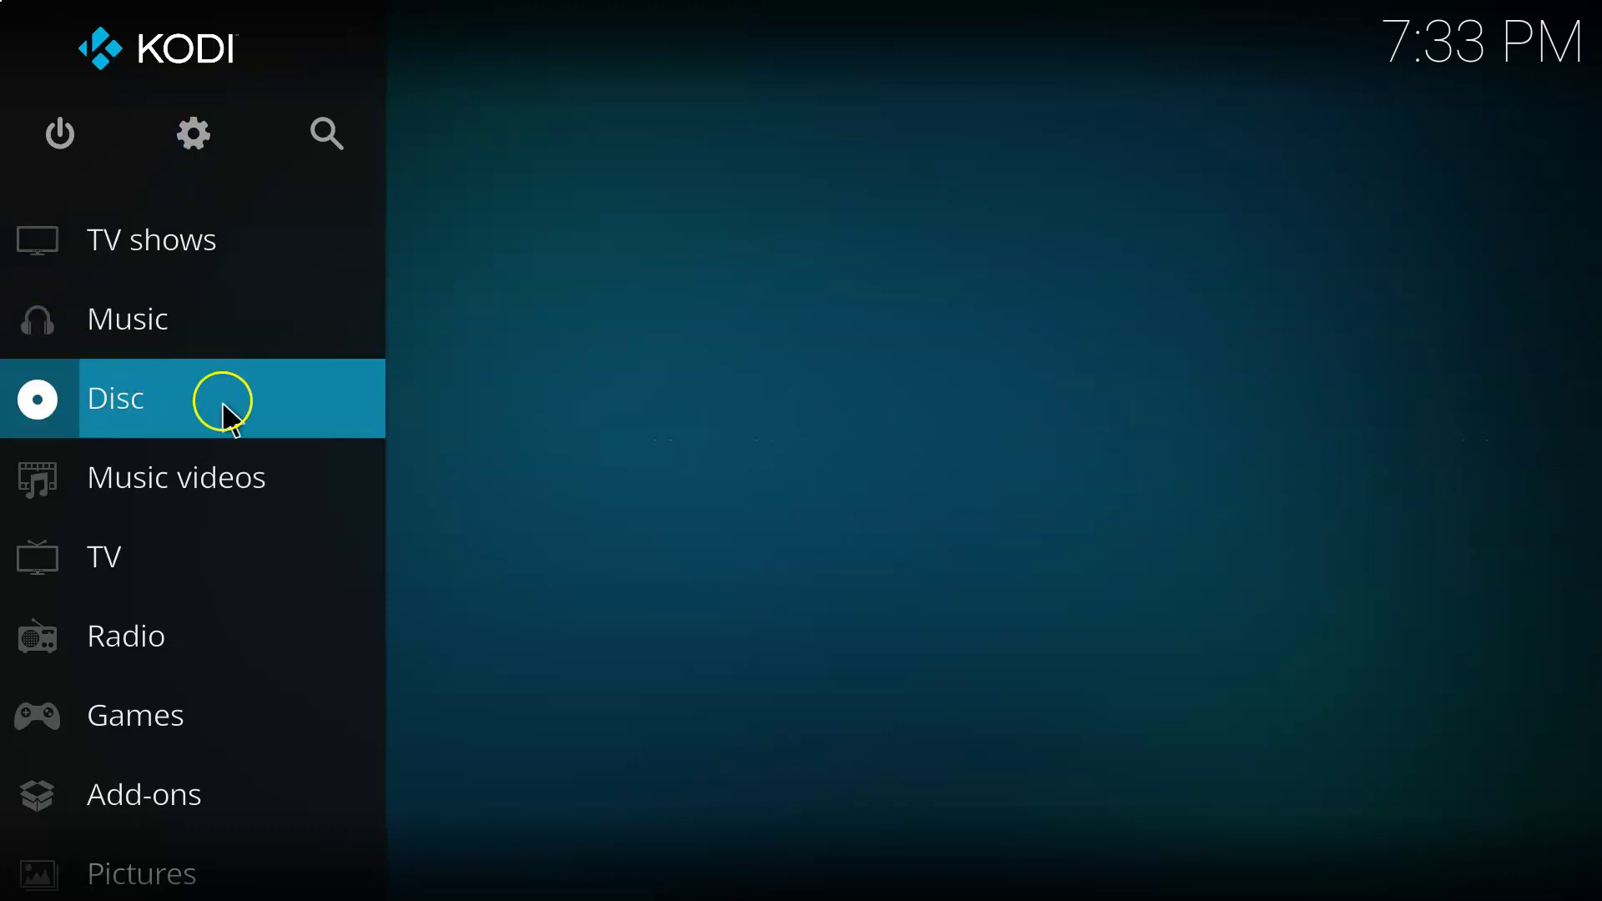
- Start adding a new music source from Settings > Media > Library
left_click(193, 135)
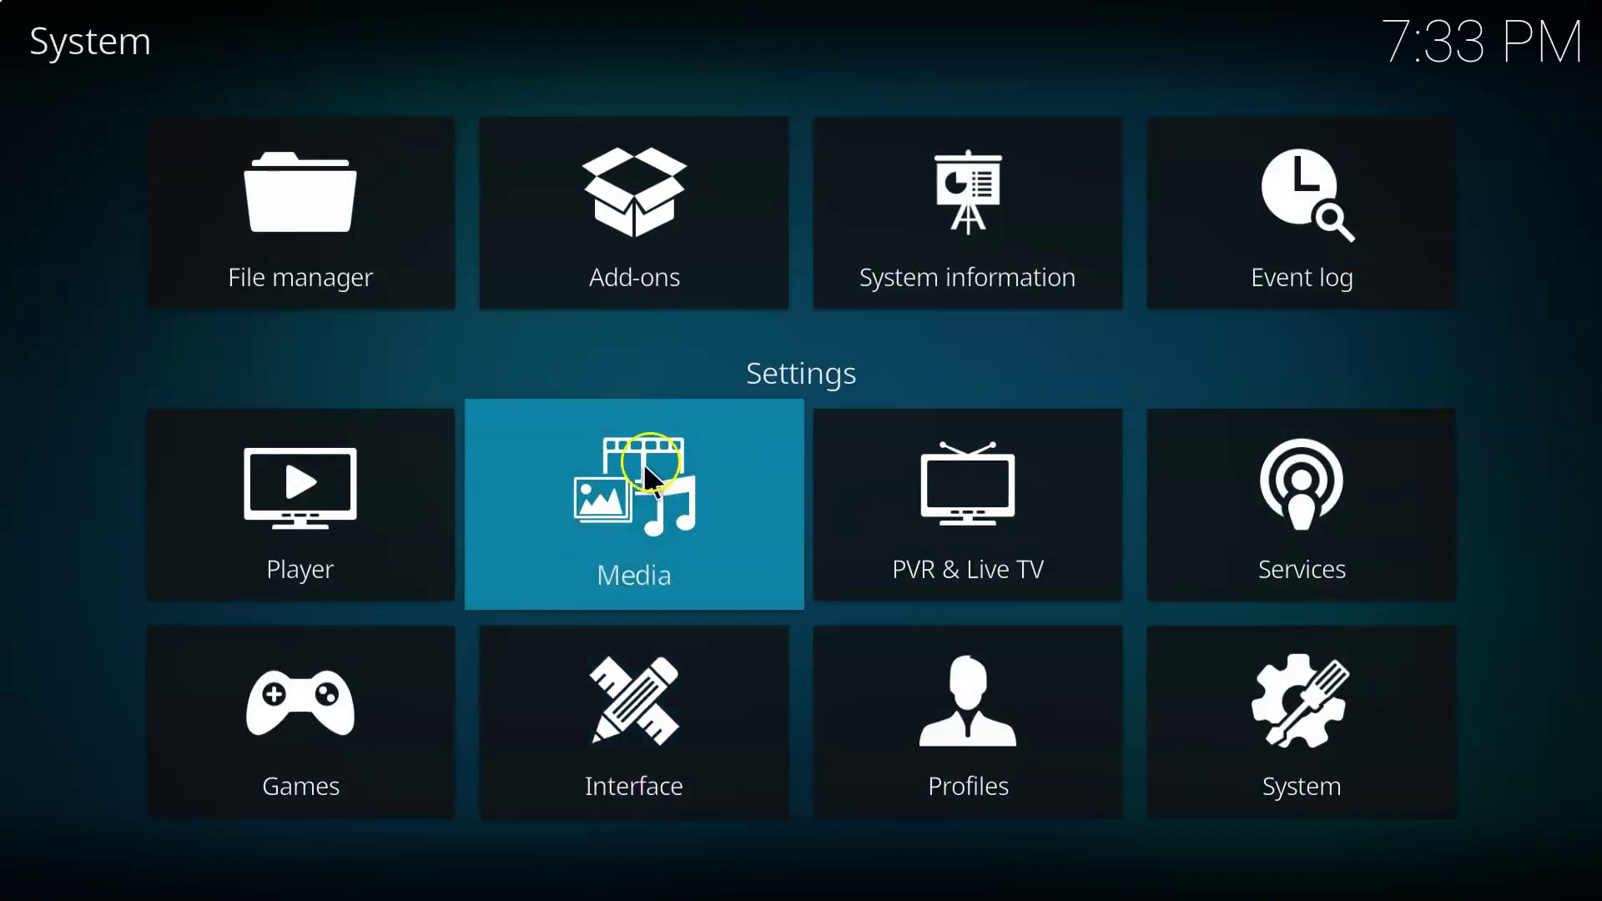
left_click(652, 507)
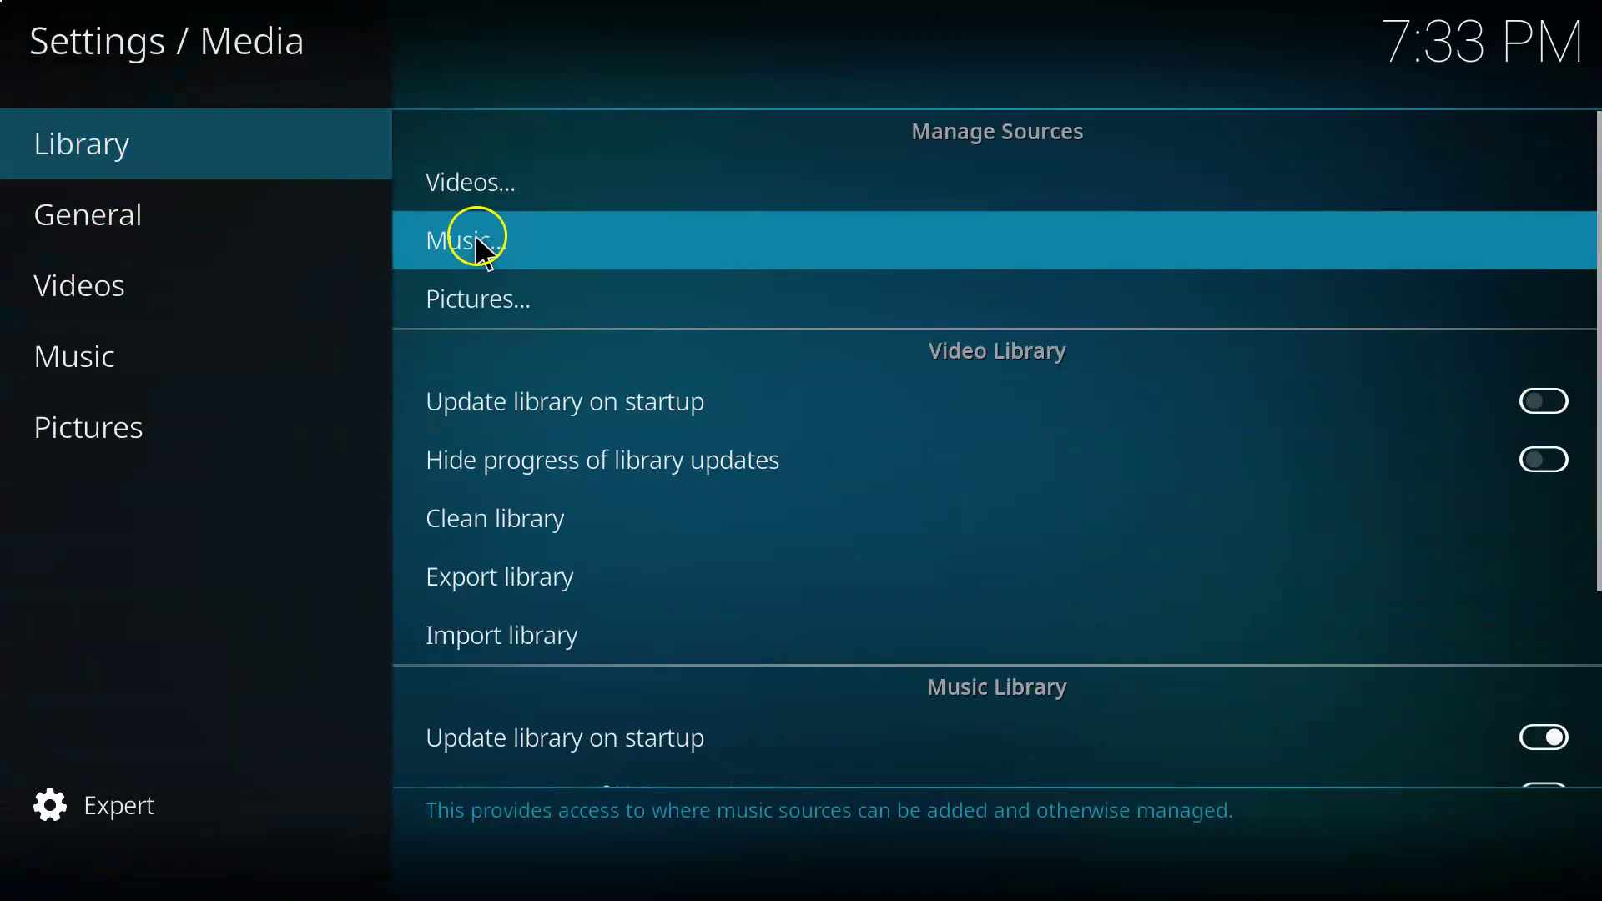
left_click(482, 244)
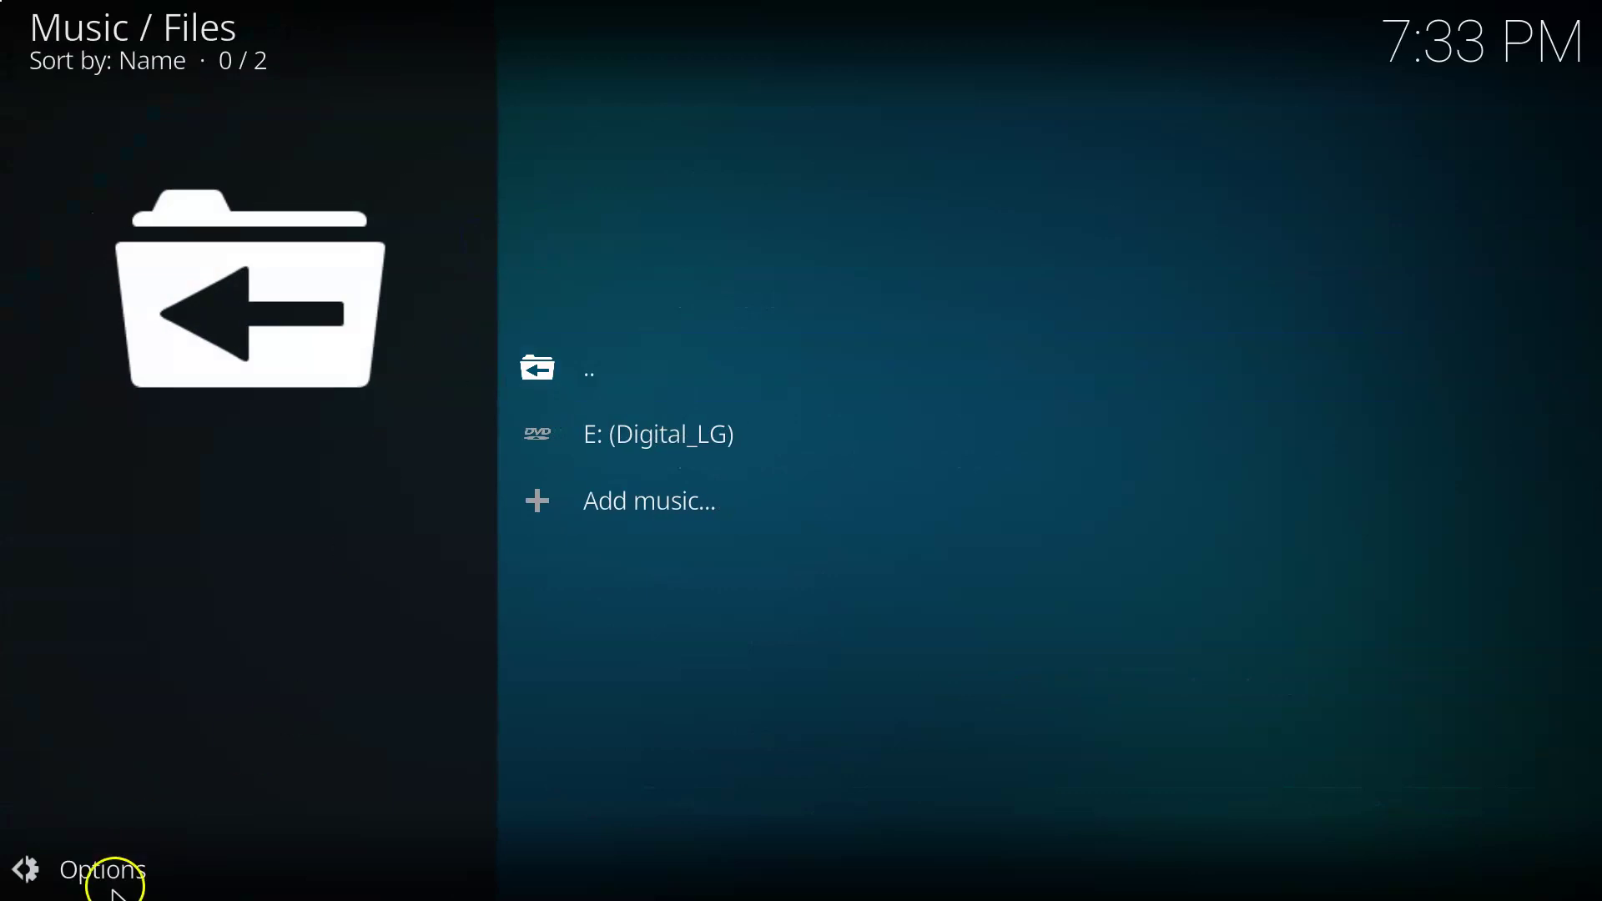
left_click(651, 498)
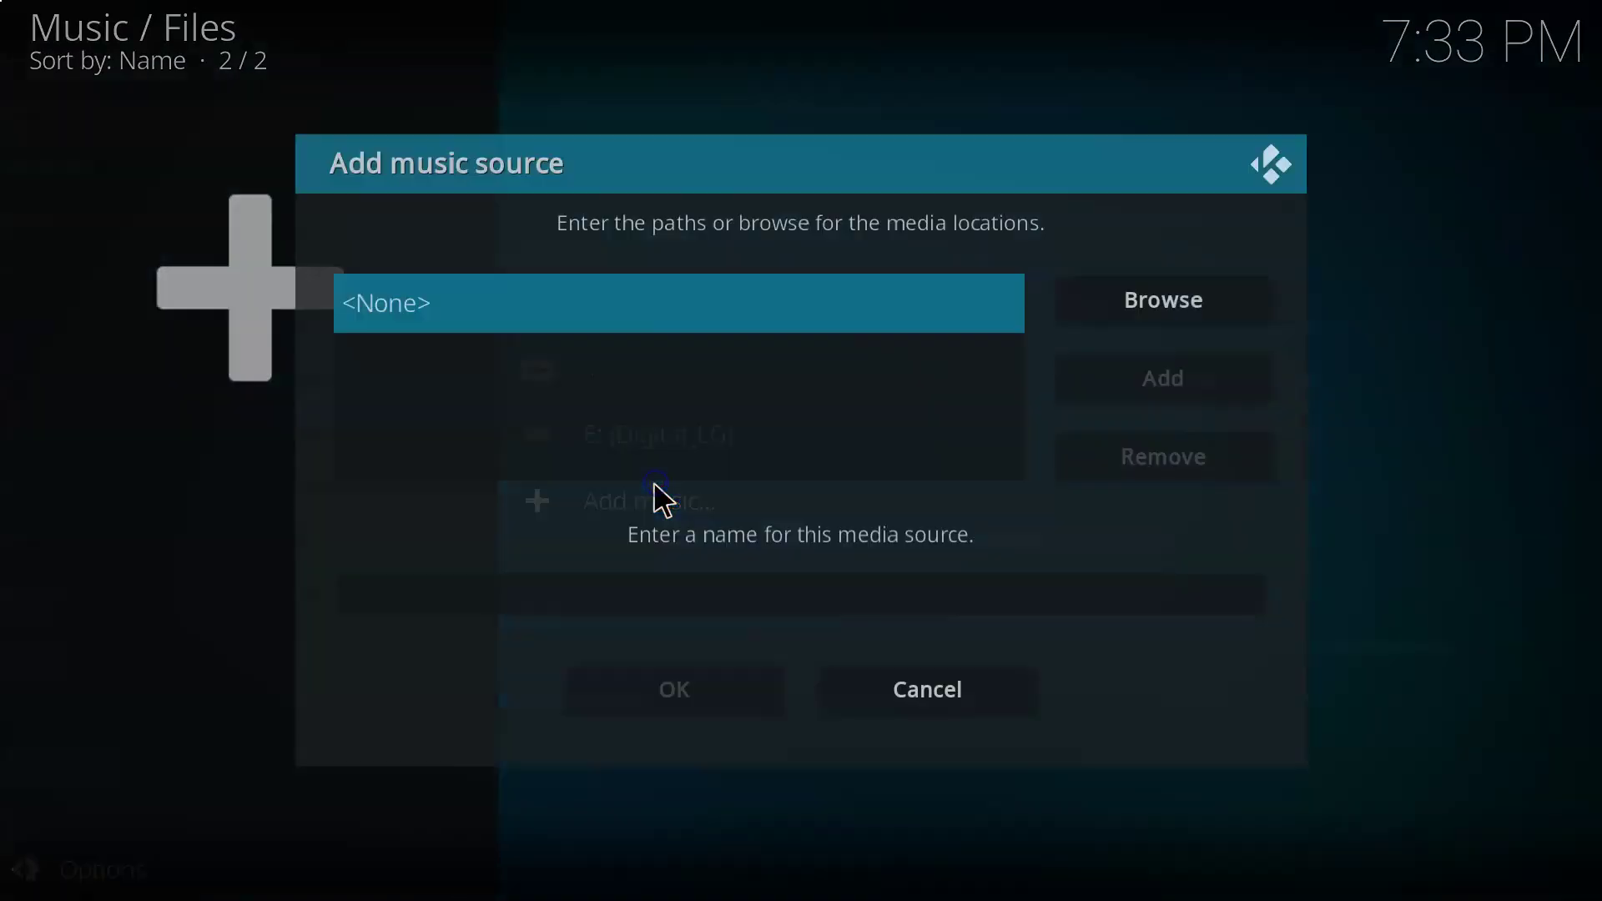
- Set the source path to the Desktop's Free Music folder
left_click(1176, 307)
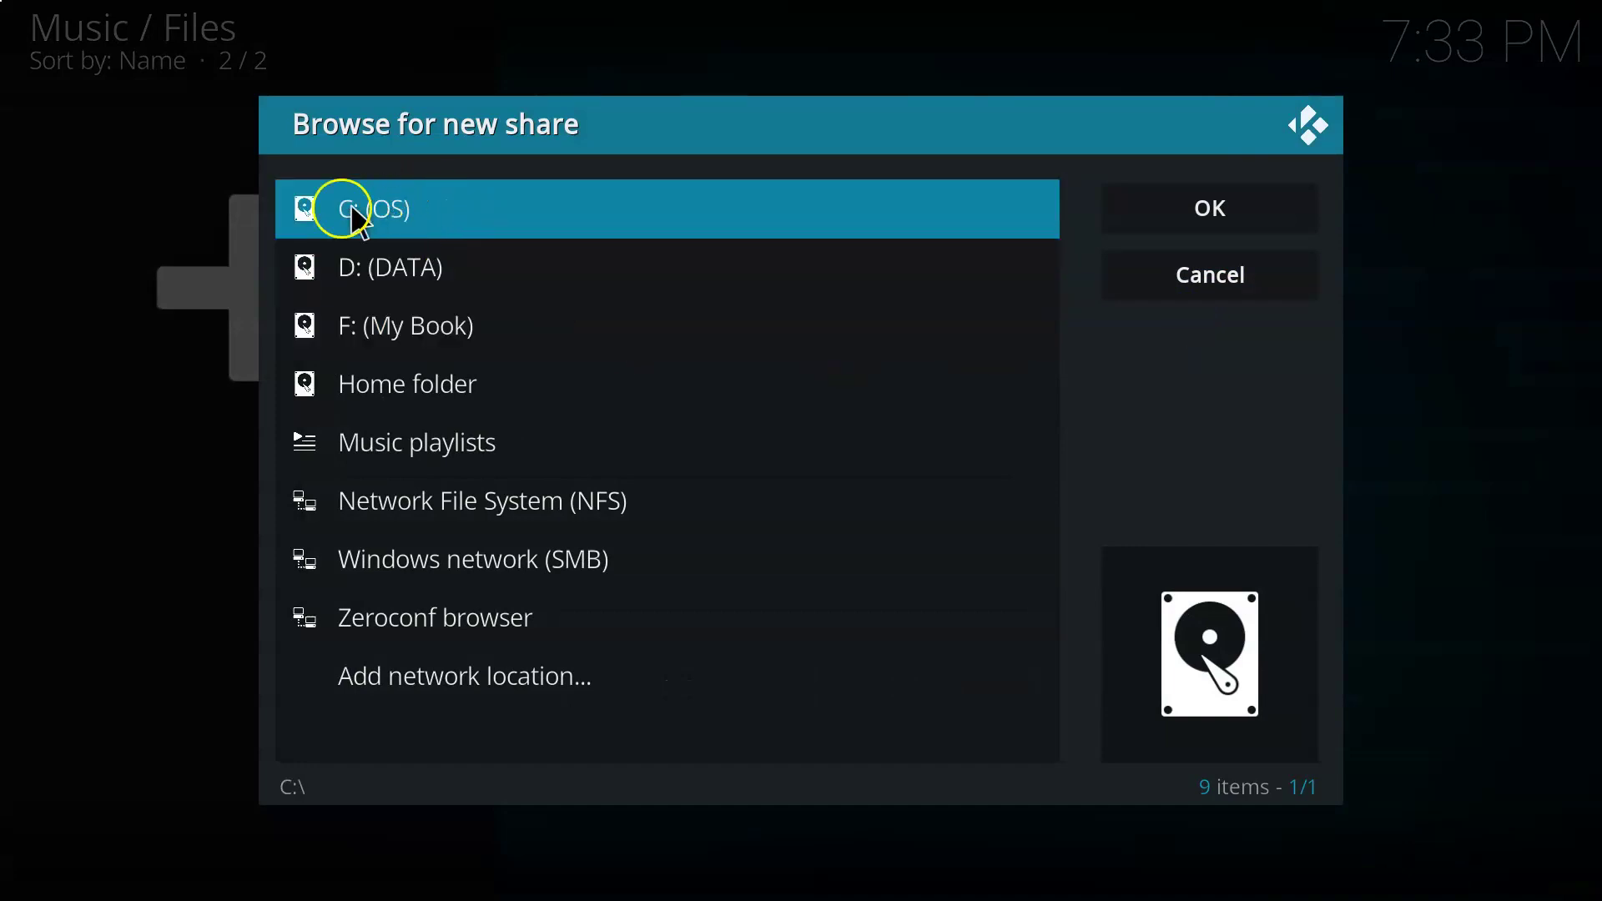
left_click(374, 212)
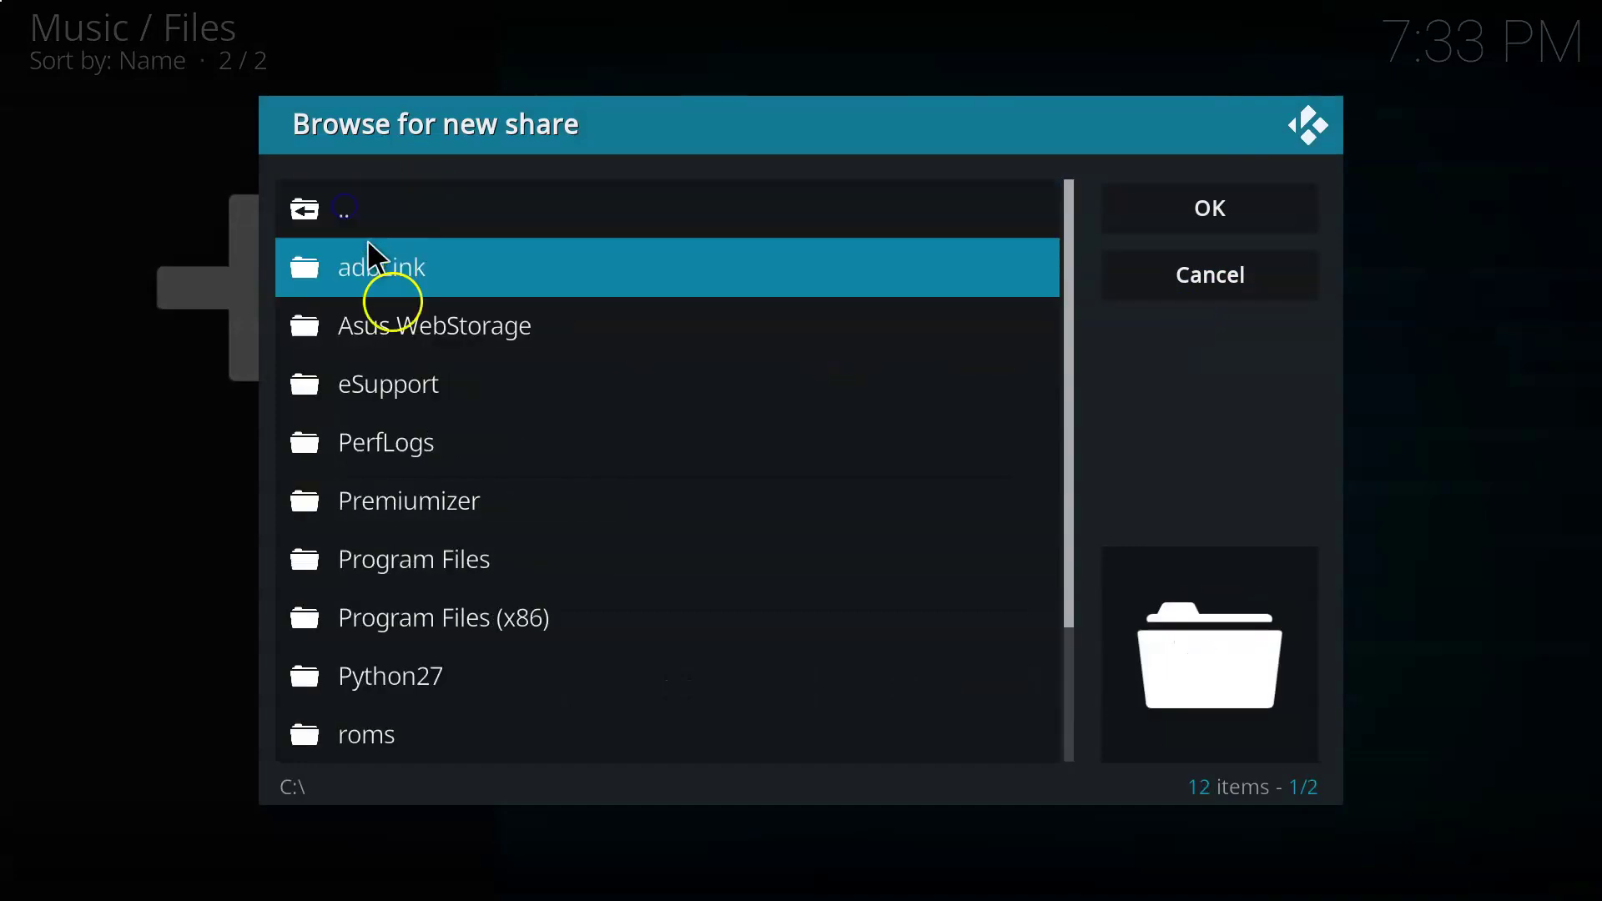
scroll(413, 589, "down", 2)
scroll(422, 673, "down", 1)
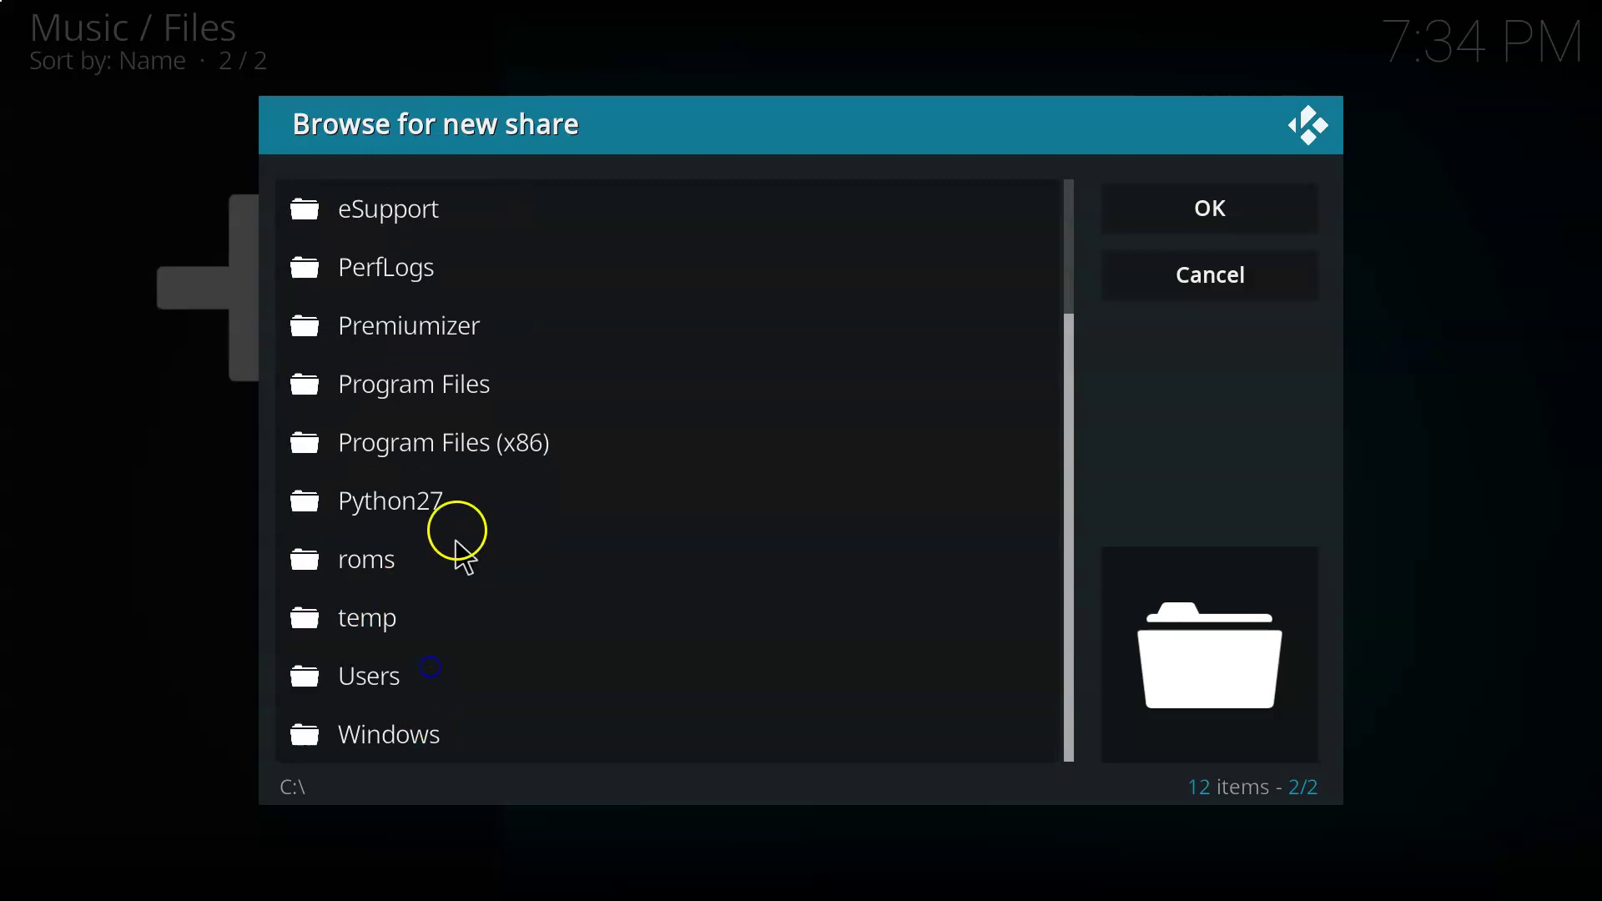
left_click(369, 675)
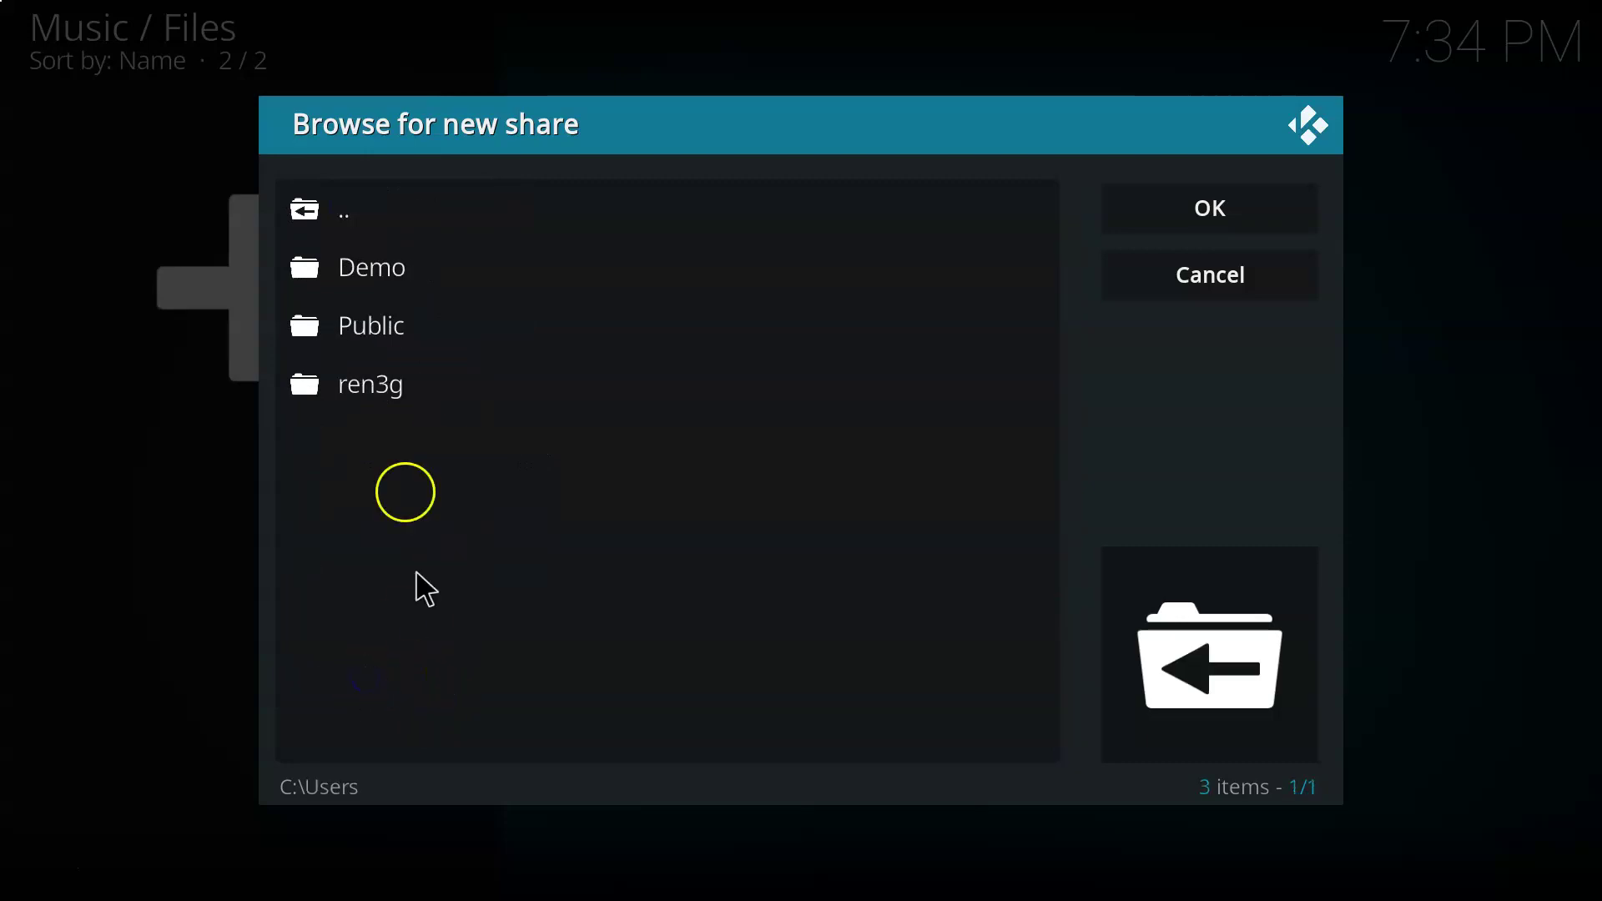
left_click(375, 384)
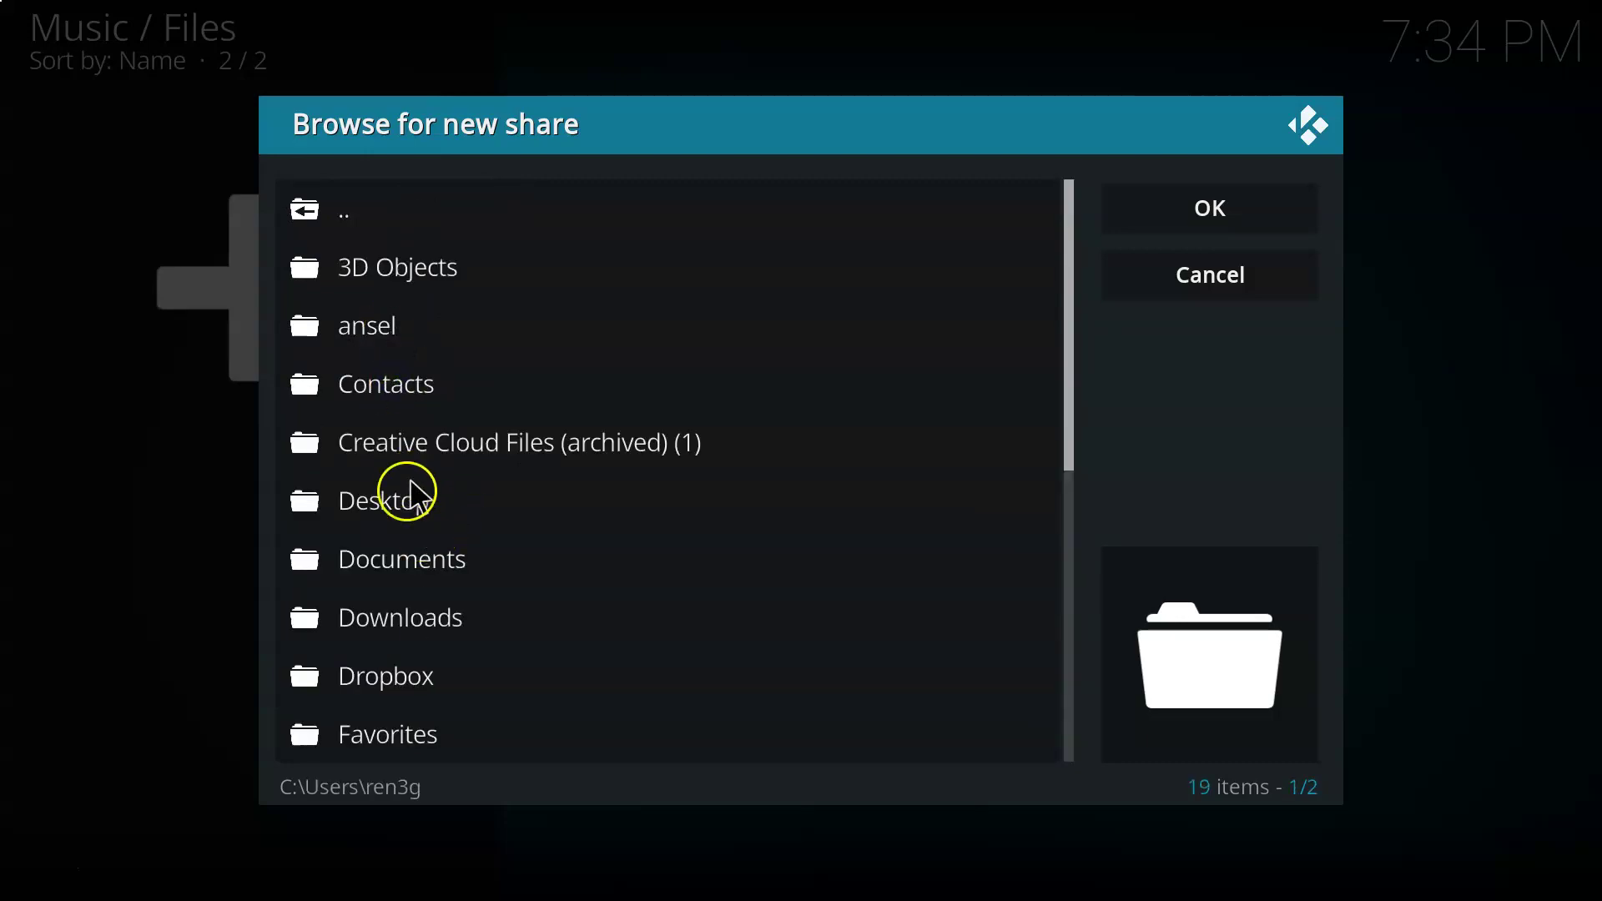
left_click(392, 500)
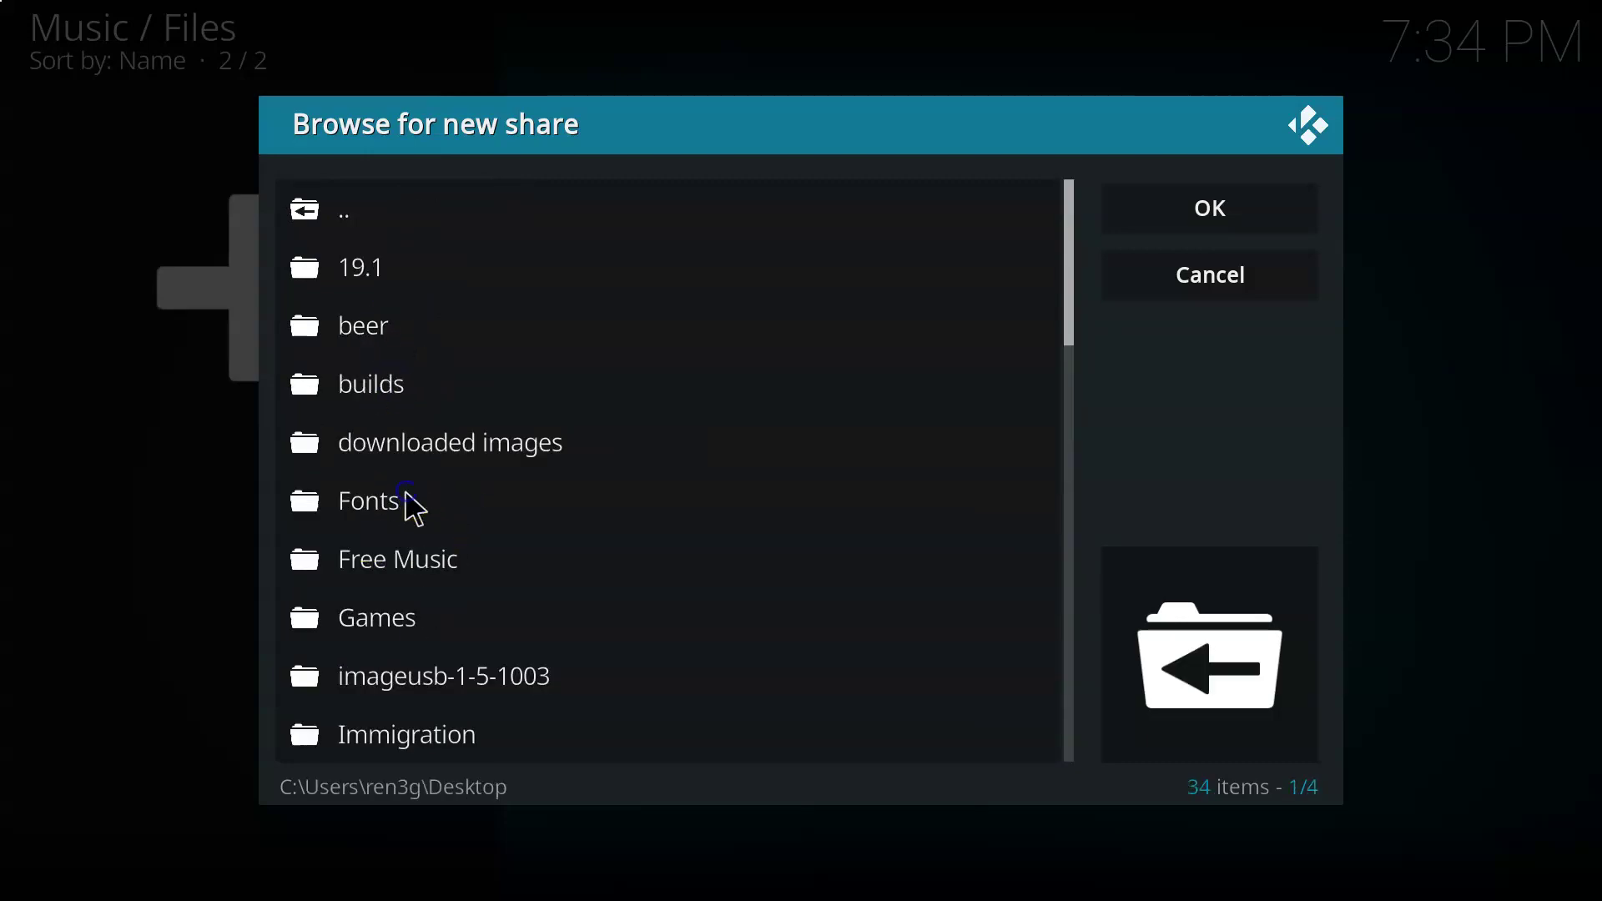
left_click(431, 559)
left_click(1209, 209)
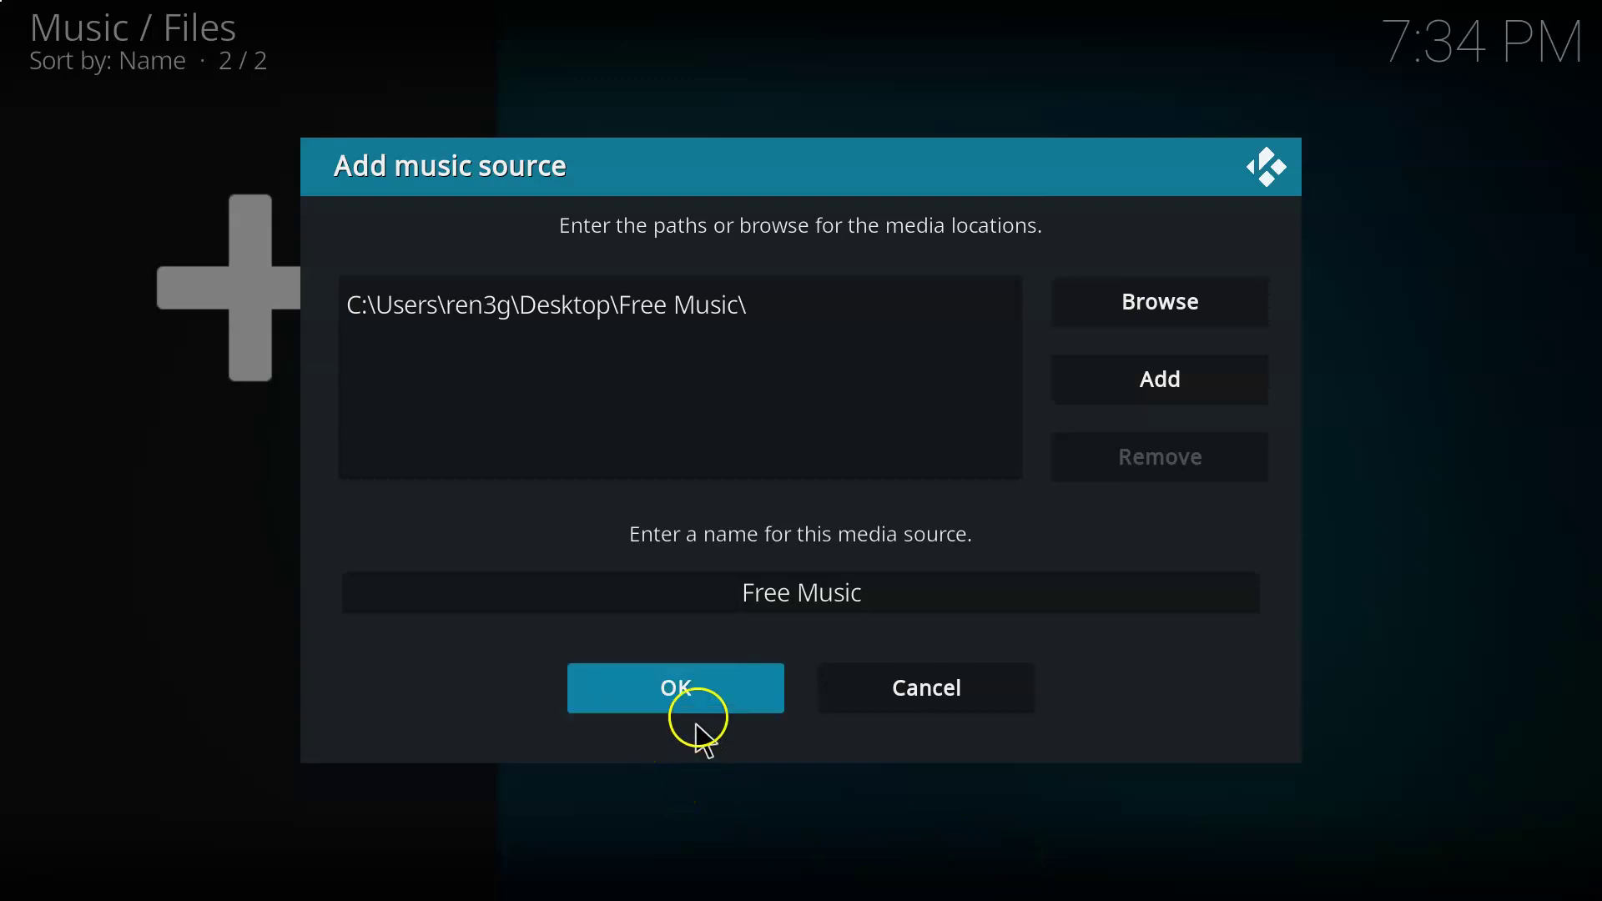
- Confirm the Free Music source and accept adding its media to the library
left_click(686, 695)
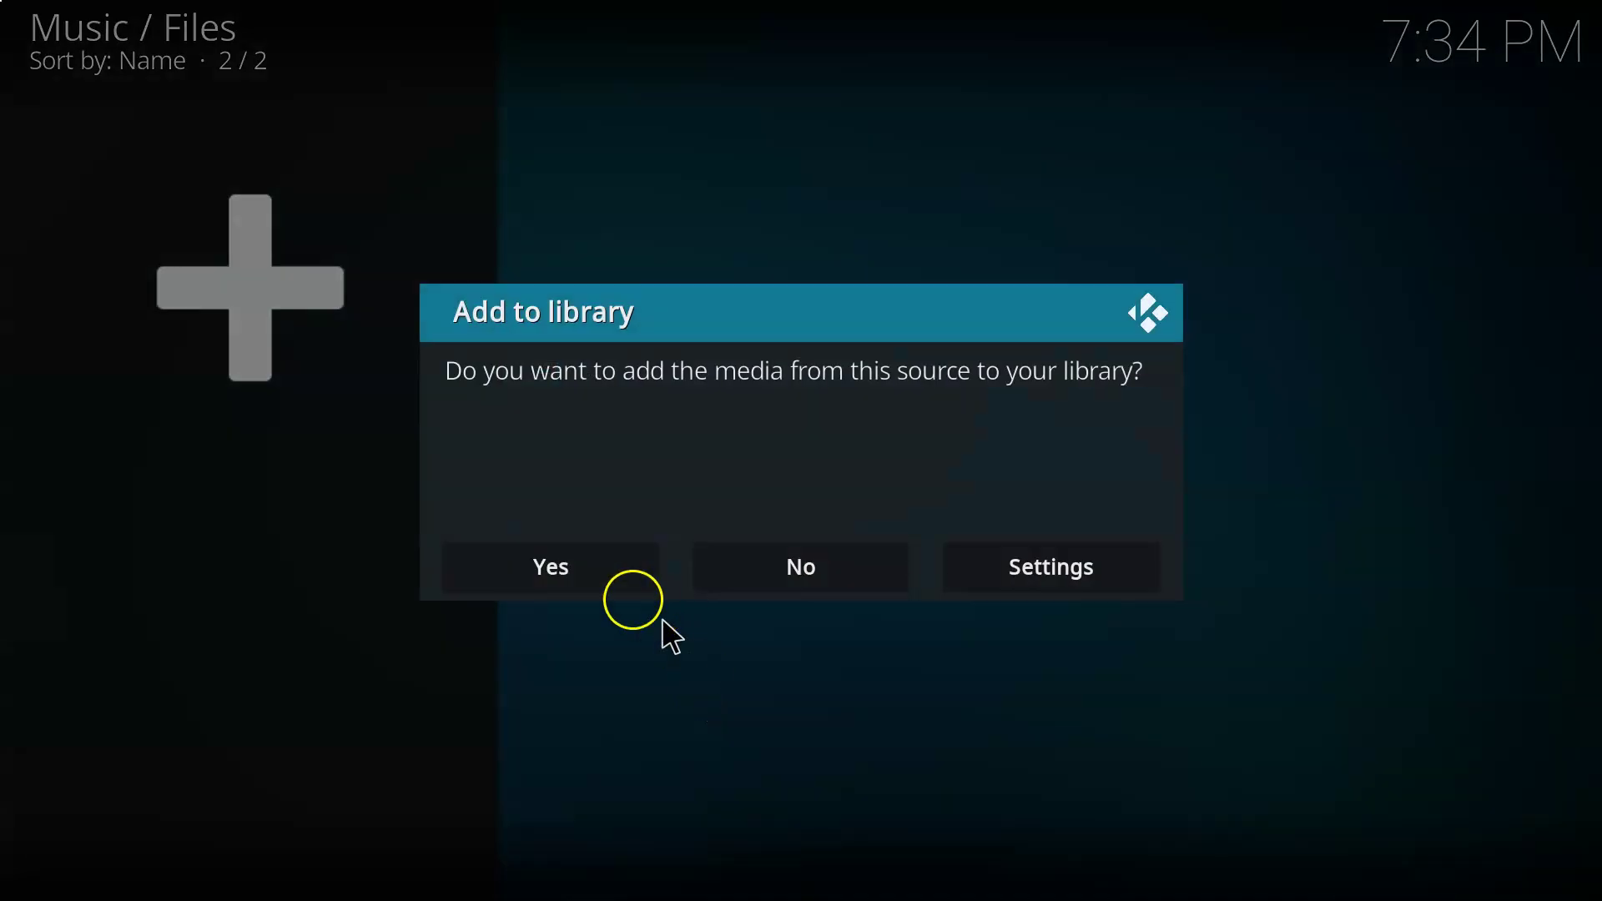
left_click(588, 566)
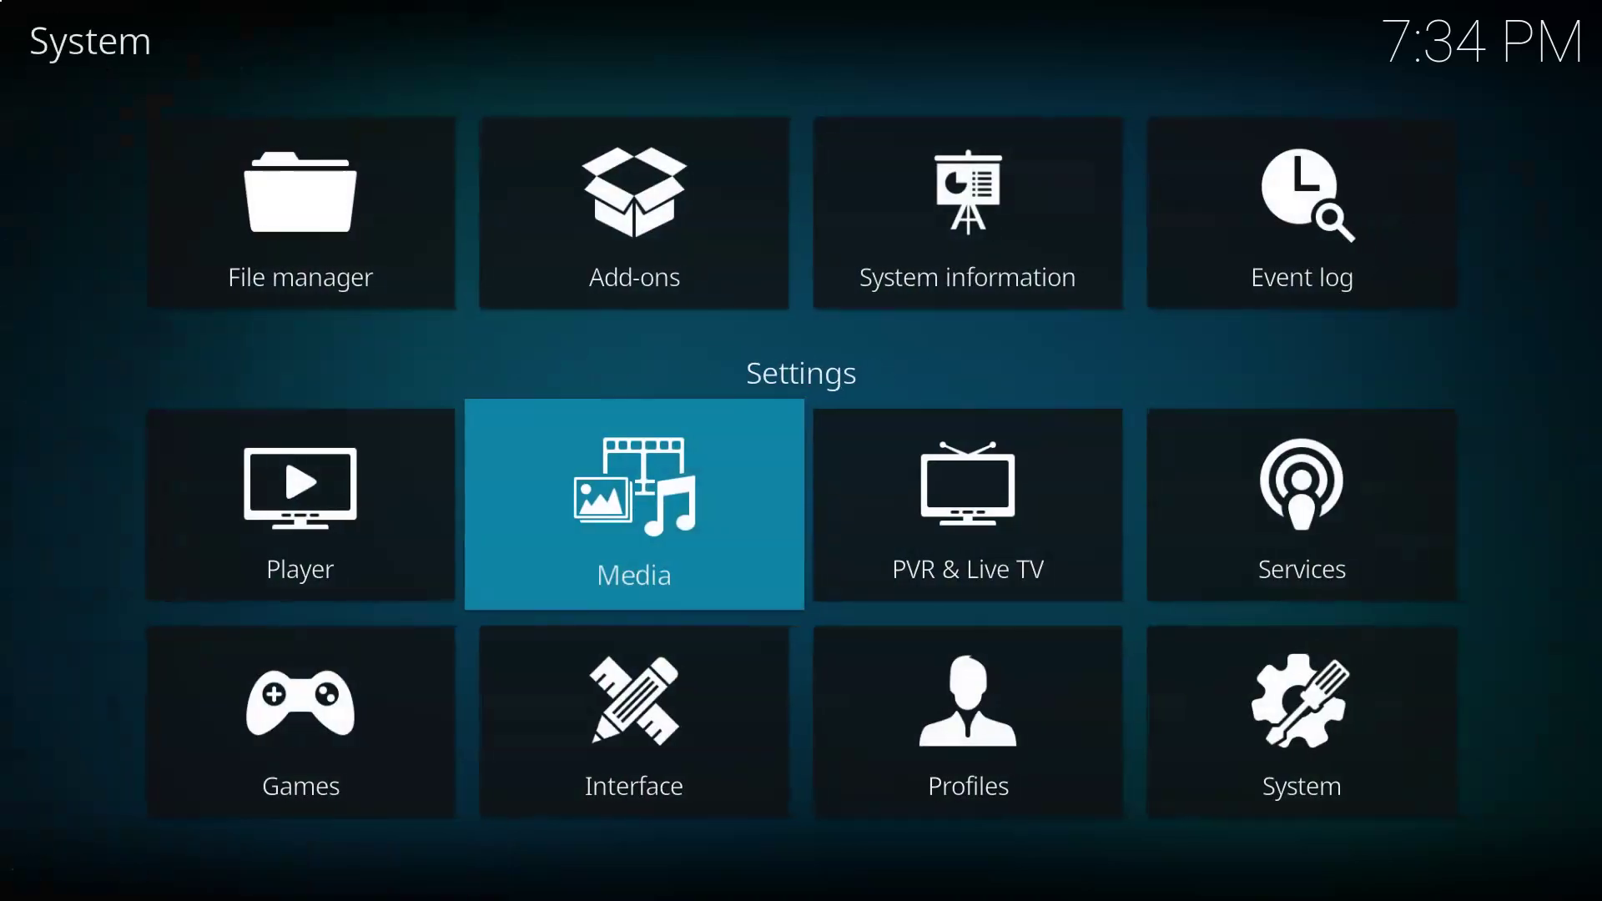
- Return to the home screen and browse the recently added albums in Music
key("Right")
key("Right")
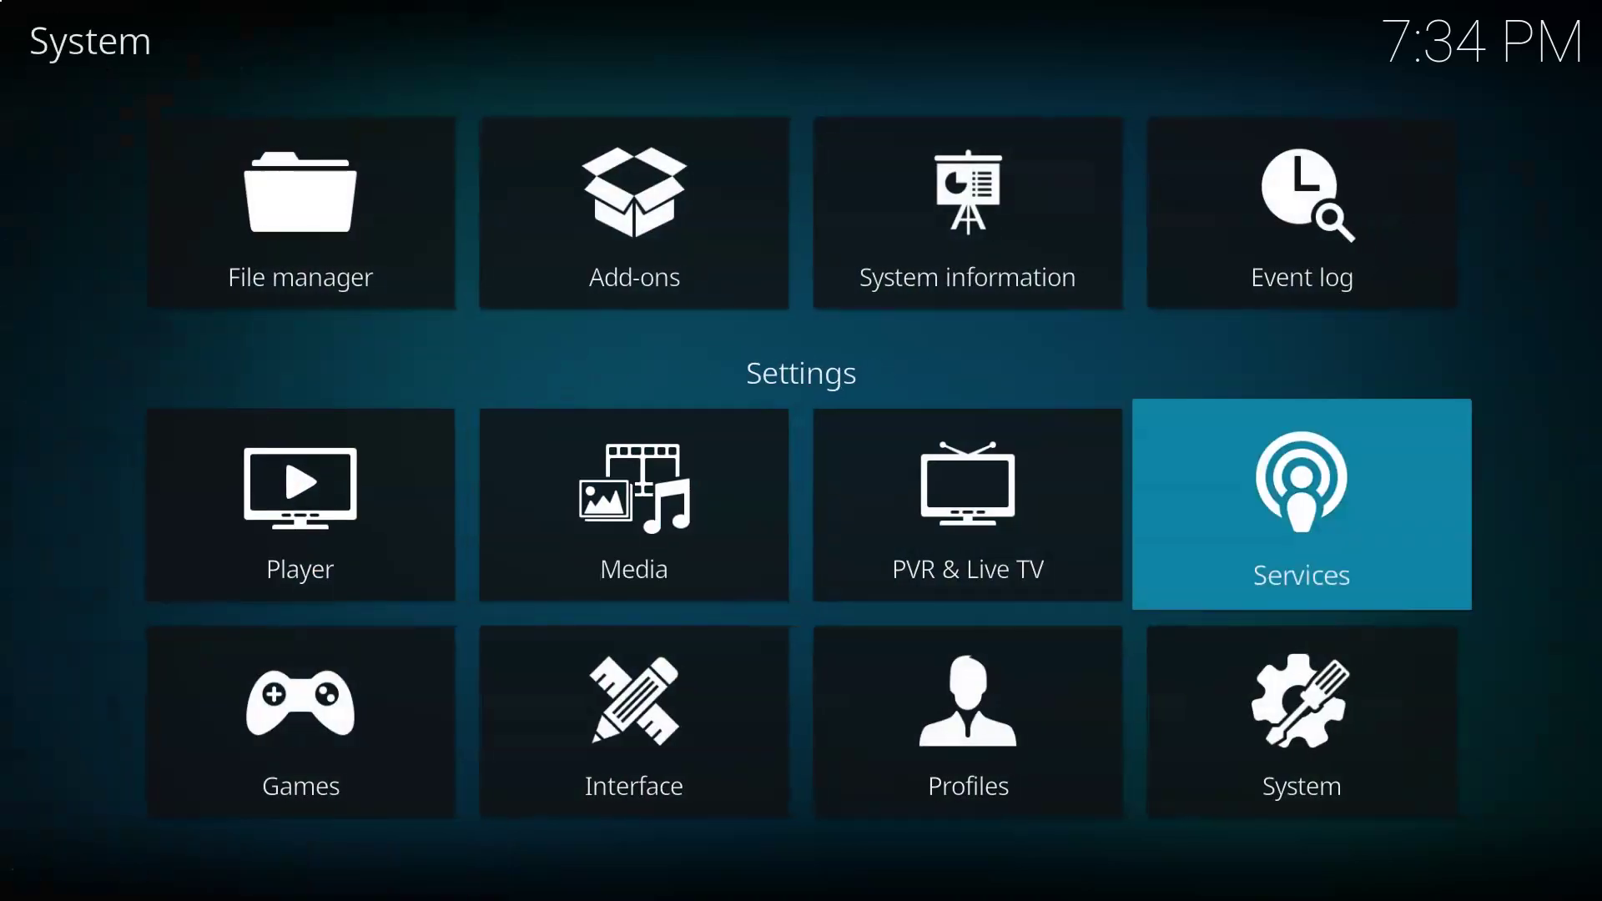
key("Escape")
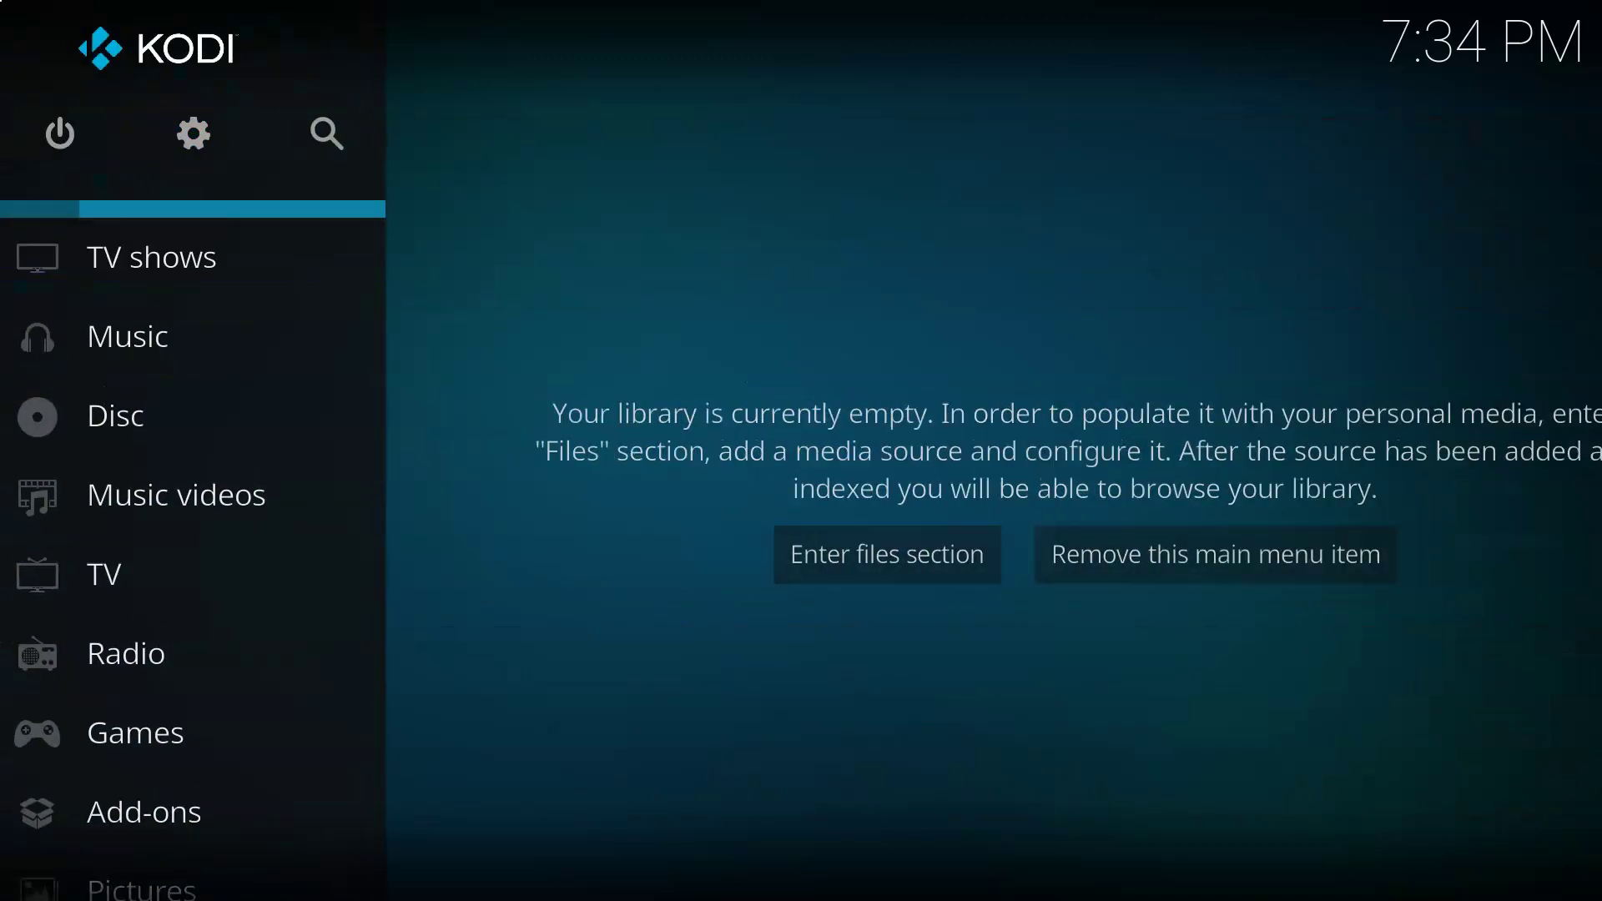
key("Down")
key("Down")
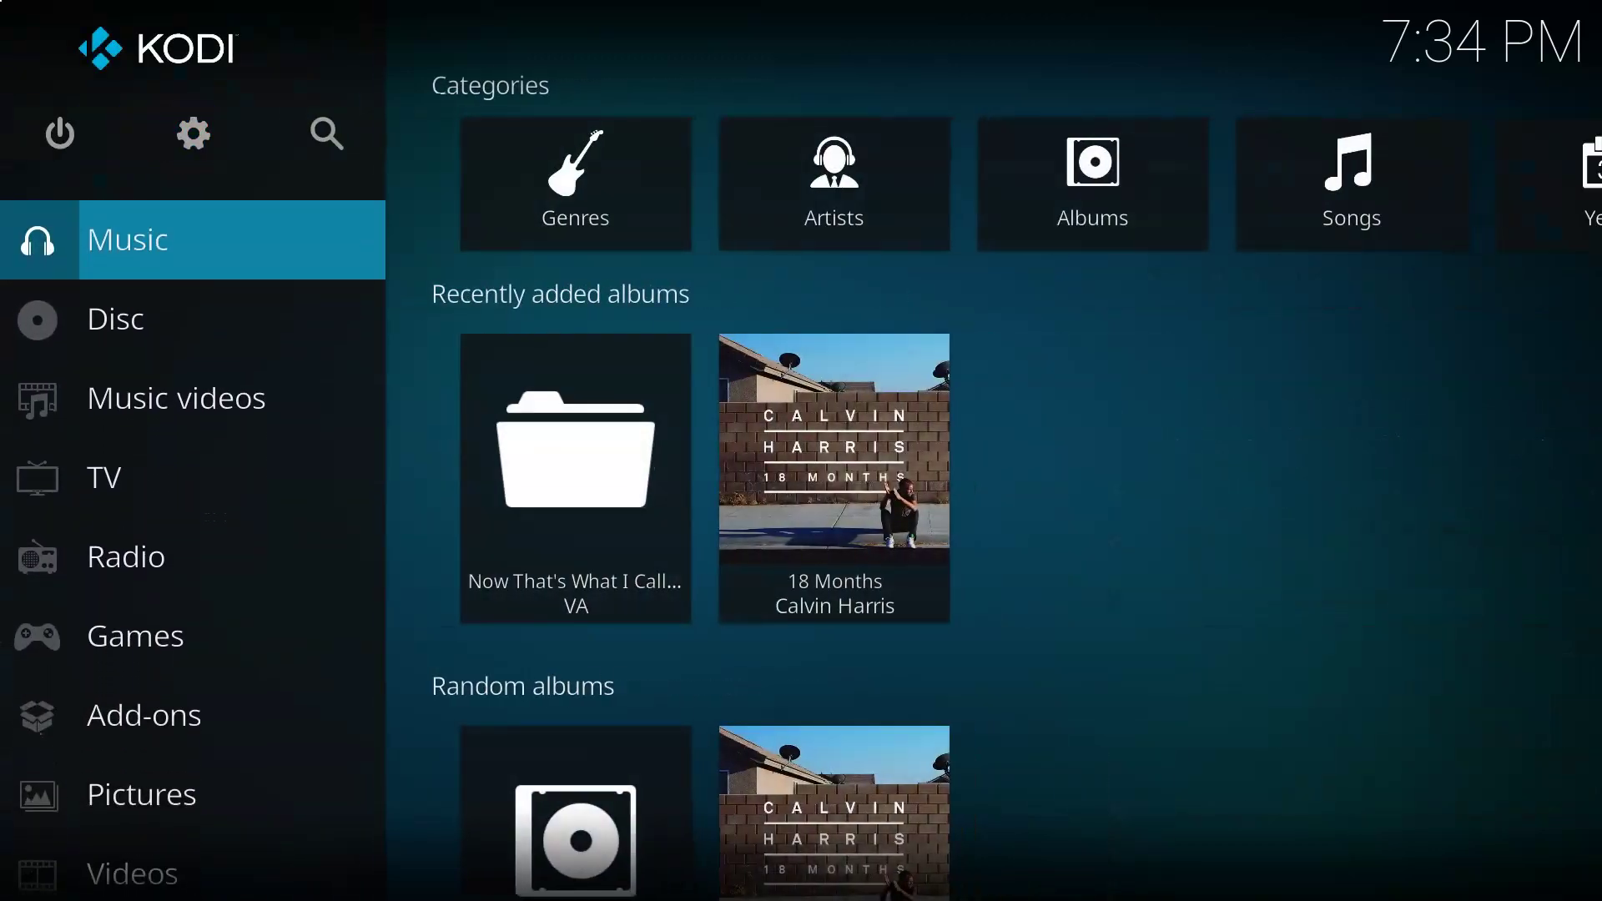
key("Right")
key("Down")
key("Right")
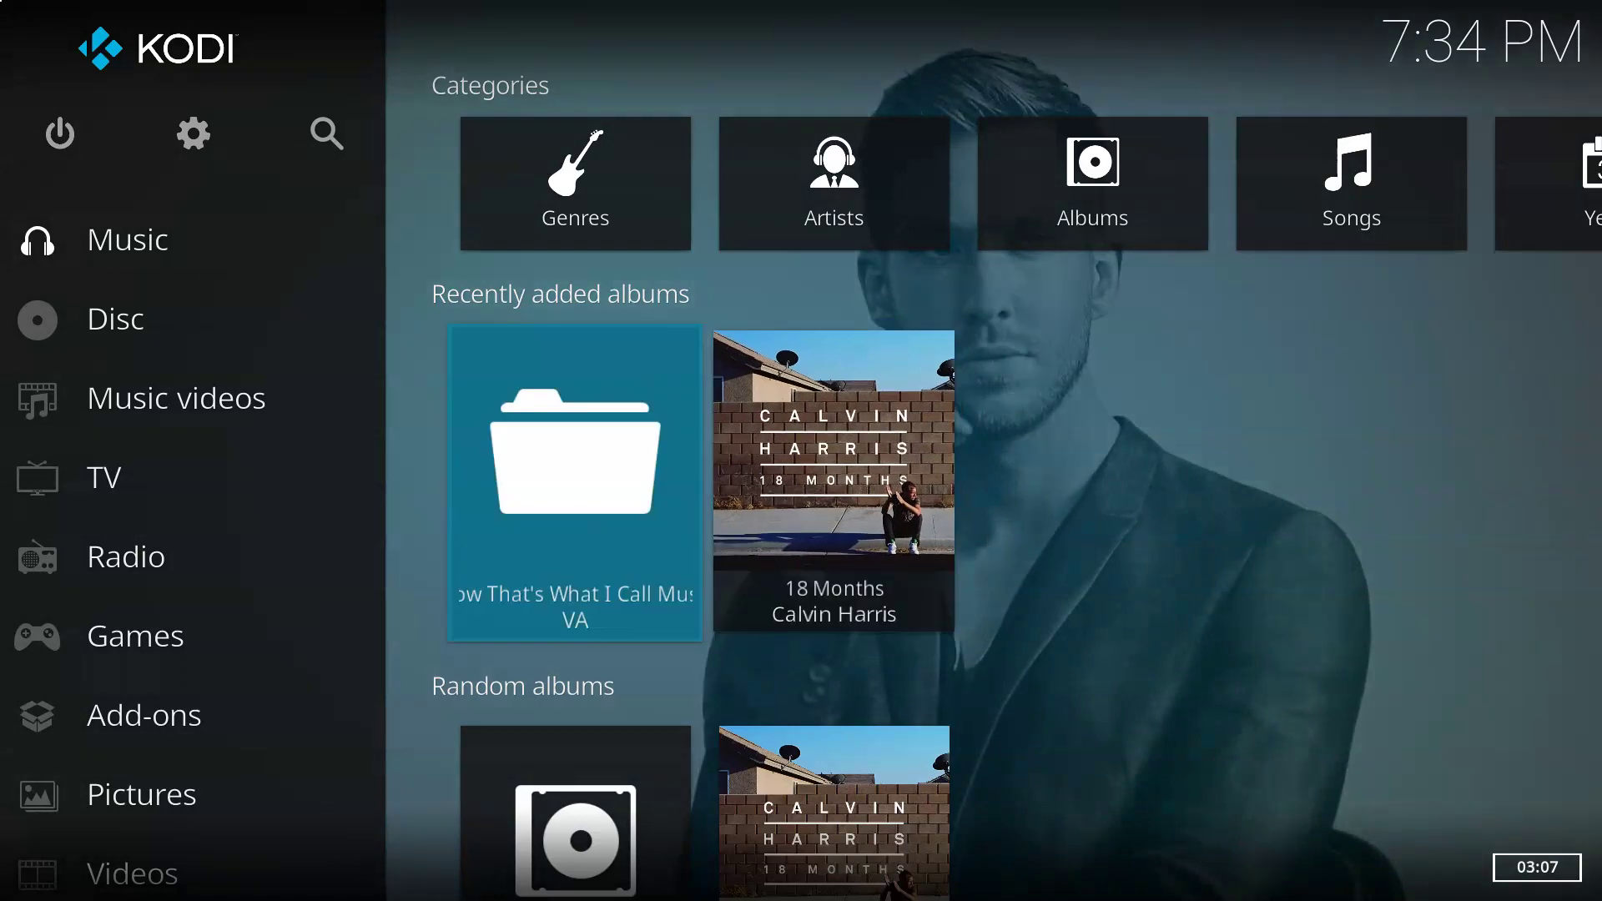
key("Left")
- Look through the random albums and artists, then open the full music library list
key("Down")
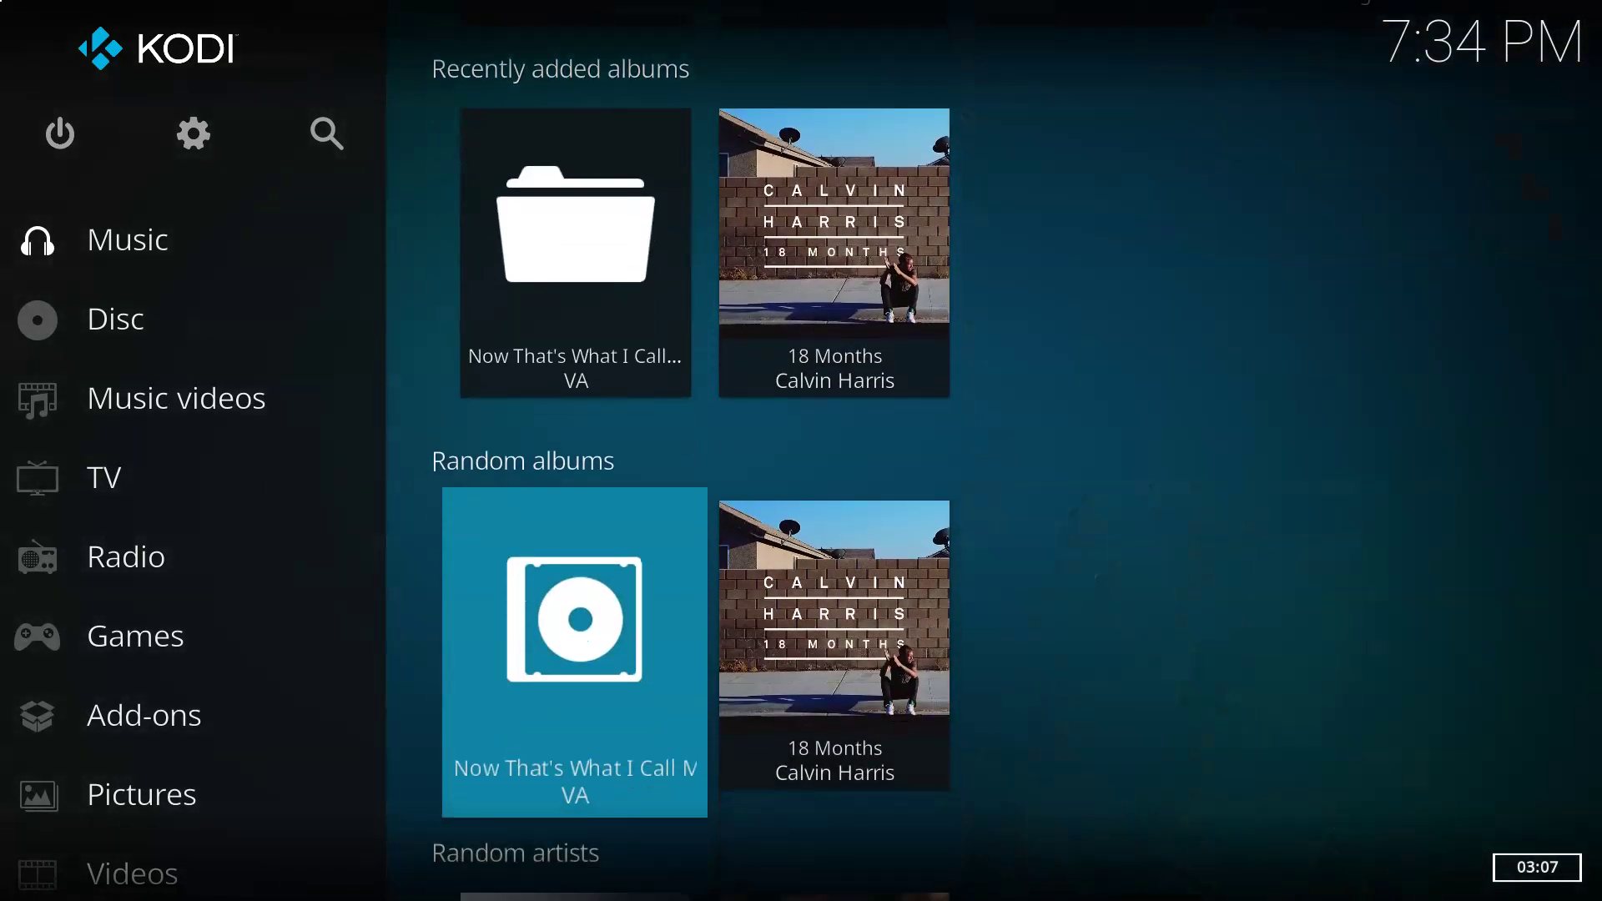
key("Right")
key("Left")
key("Up")
key("Right")
key("Down")
key("Down")
key("Up")
key("Up")
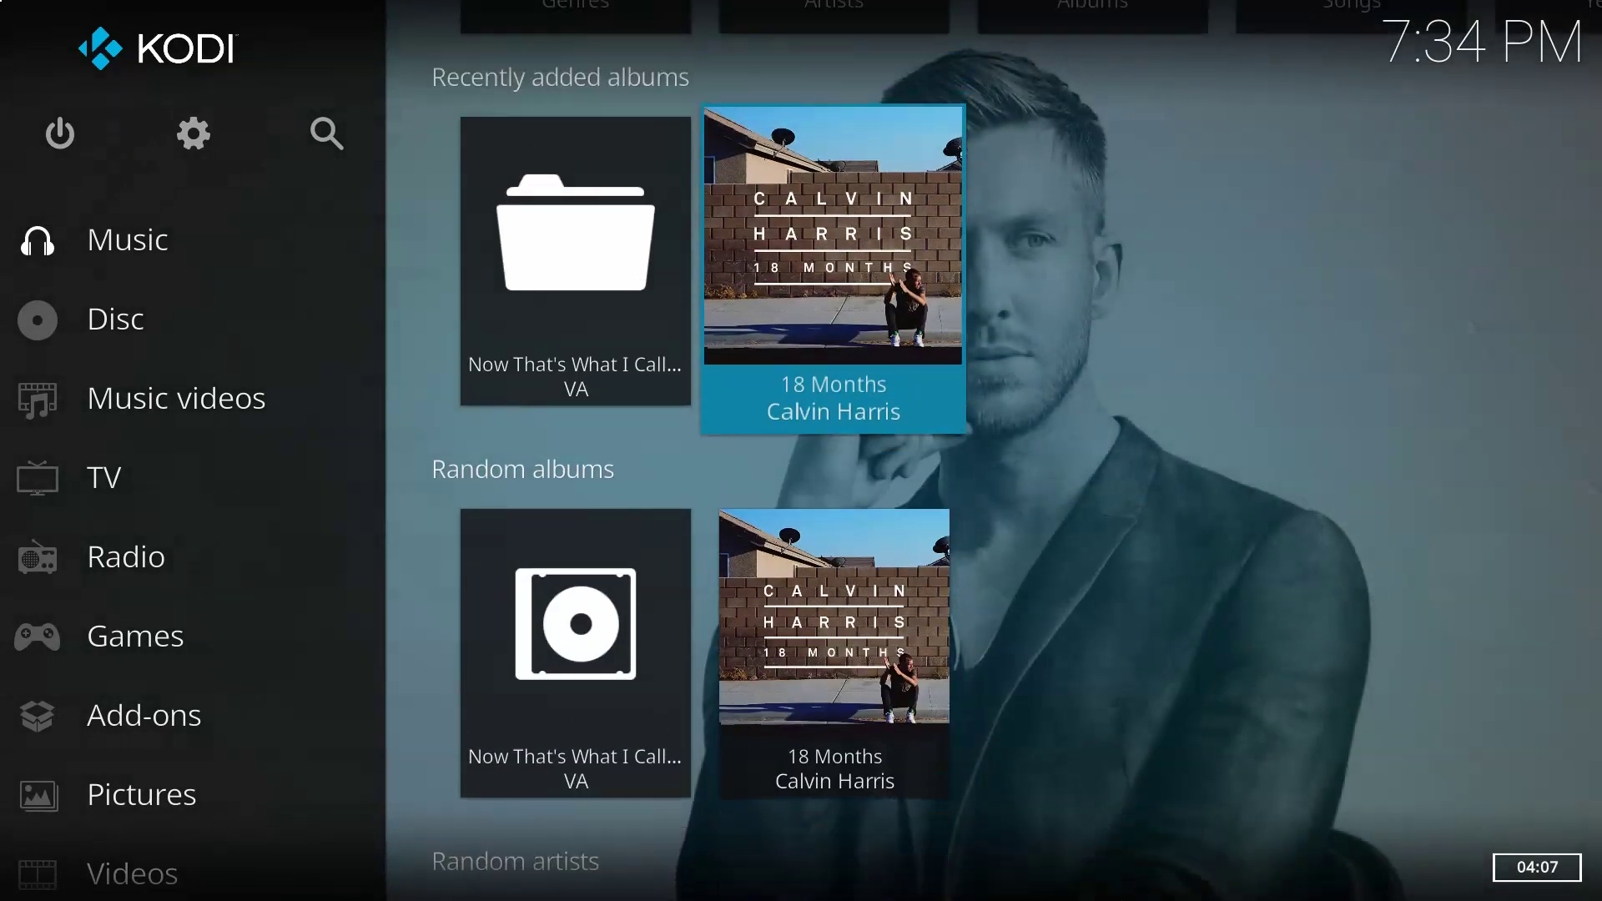
key("Left")
key("Left")
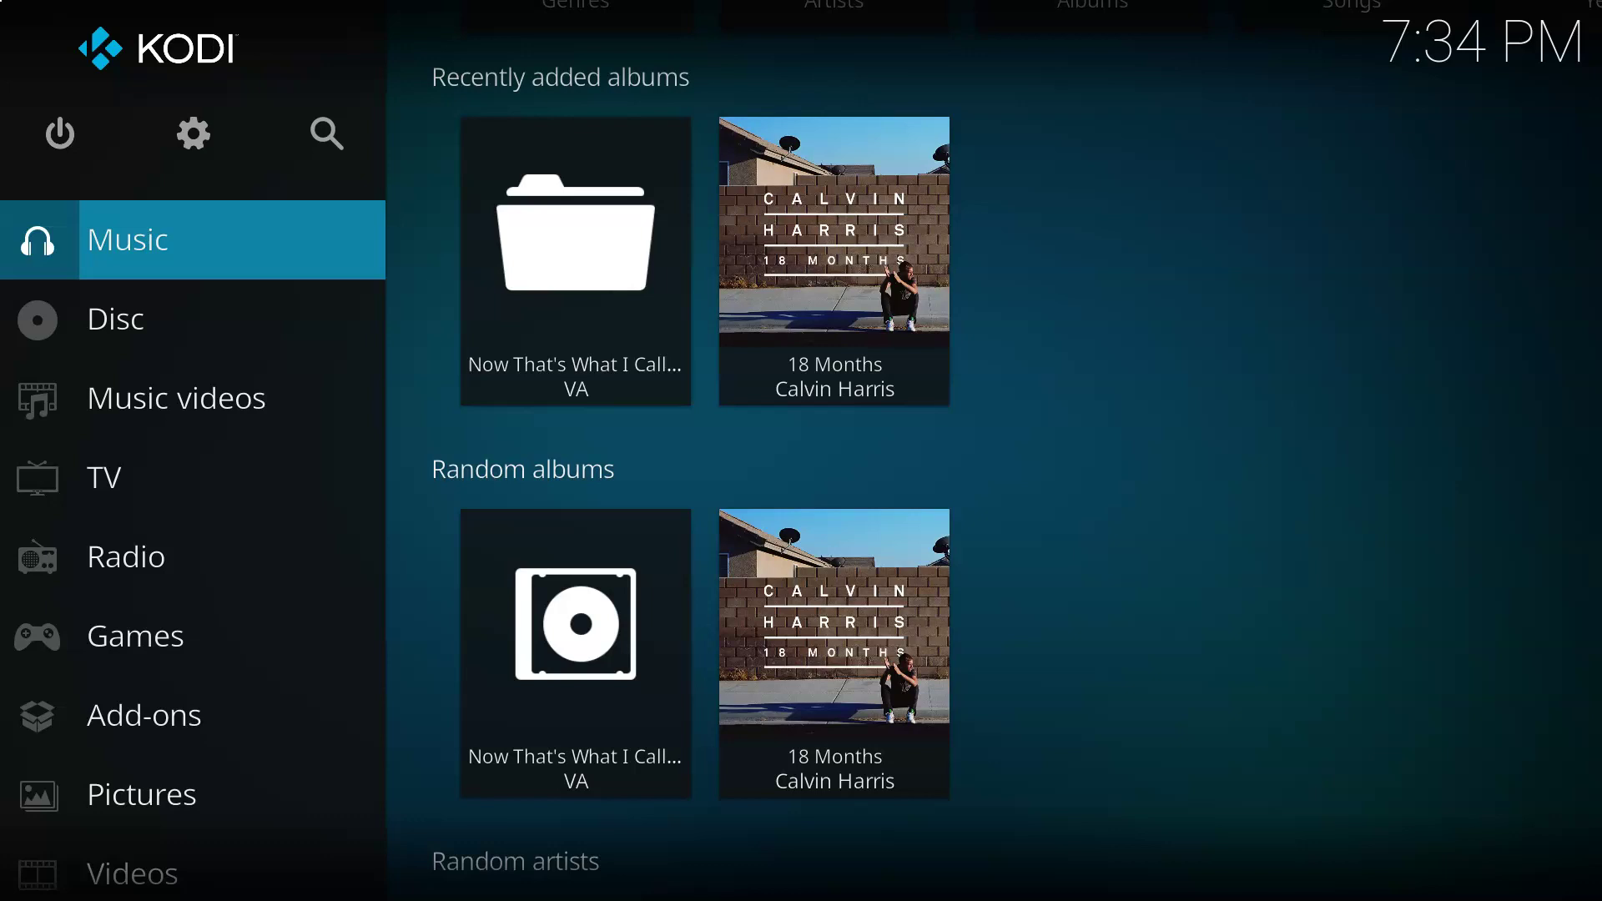
key("Return")
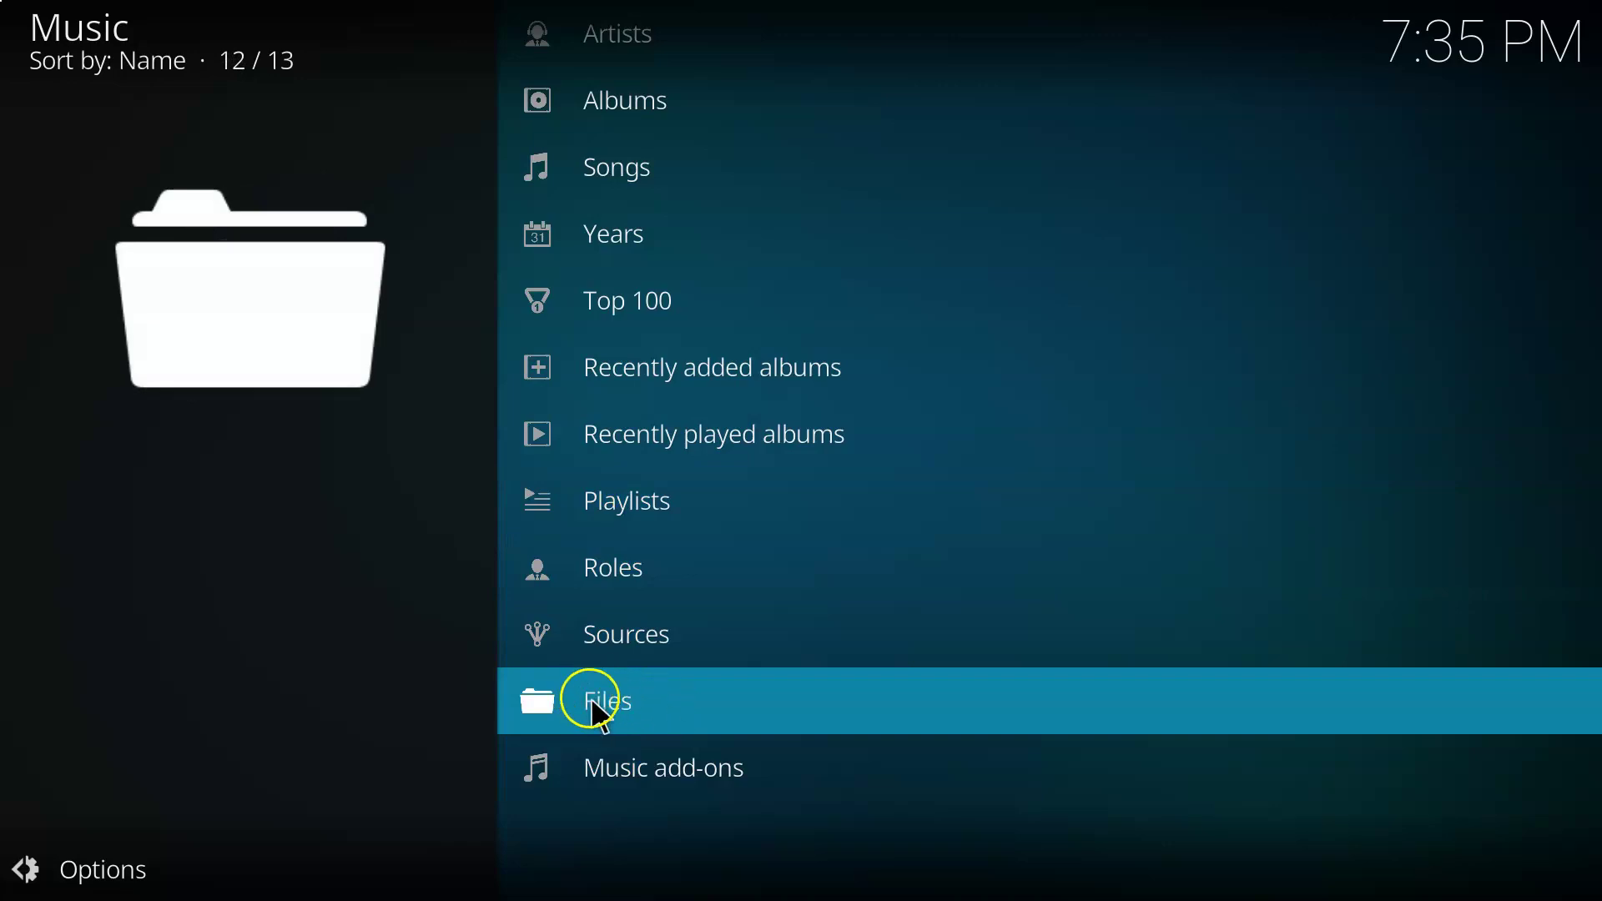
- Open the Free Music folder's song list in the music files view
left_click(597, 708)
left_click(601, 501)
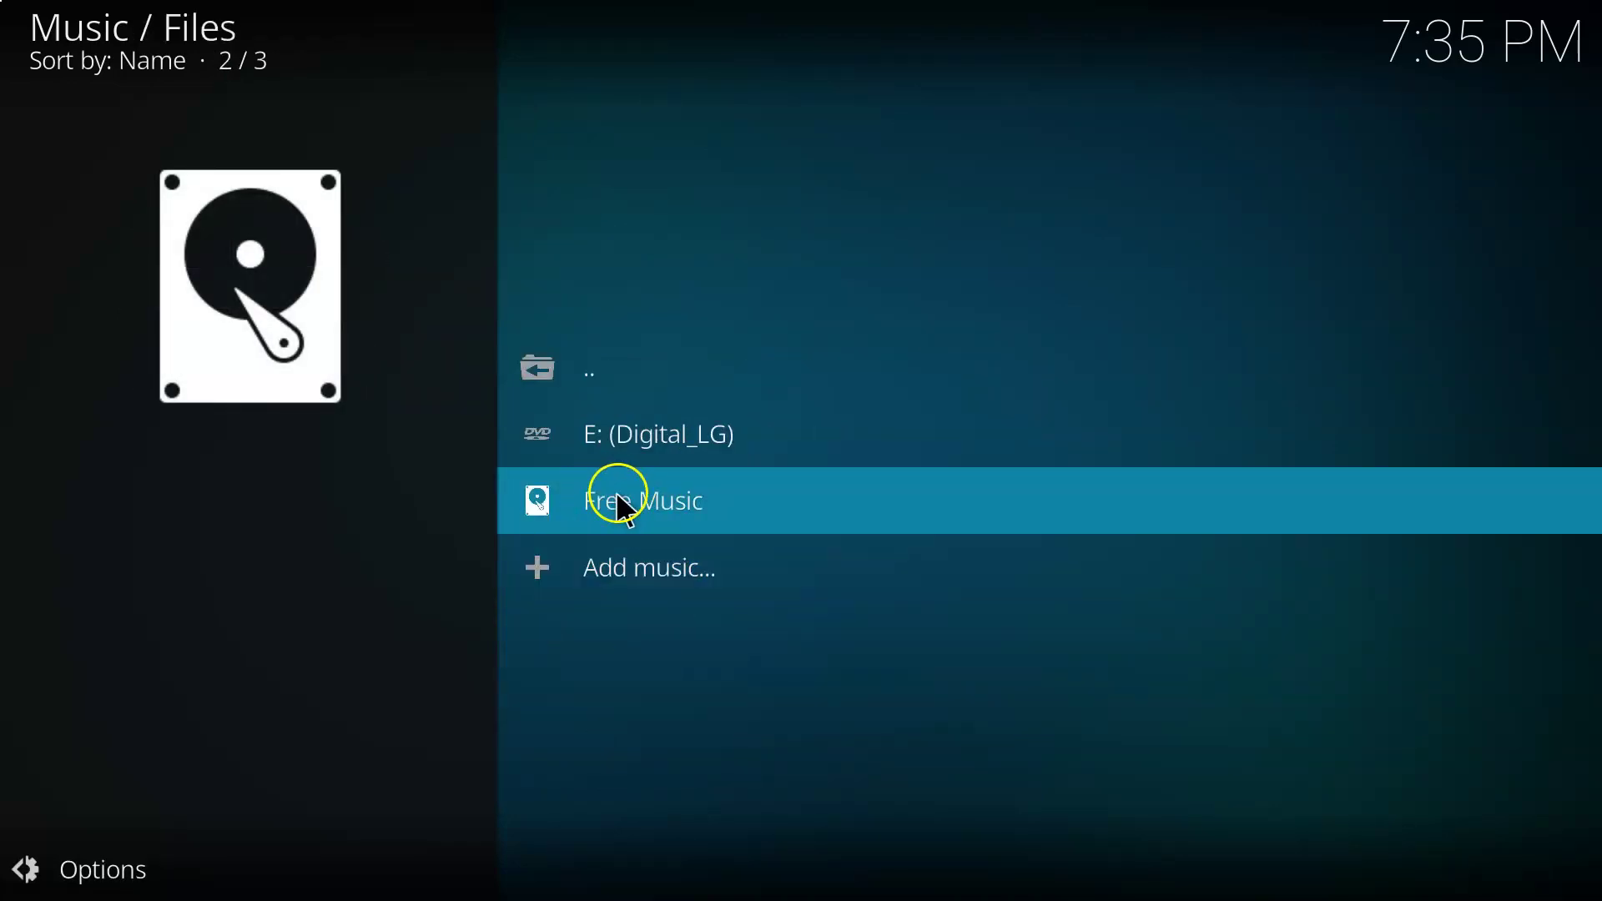
left_click(617, 492)
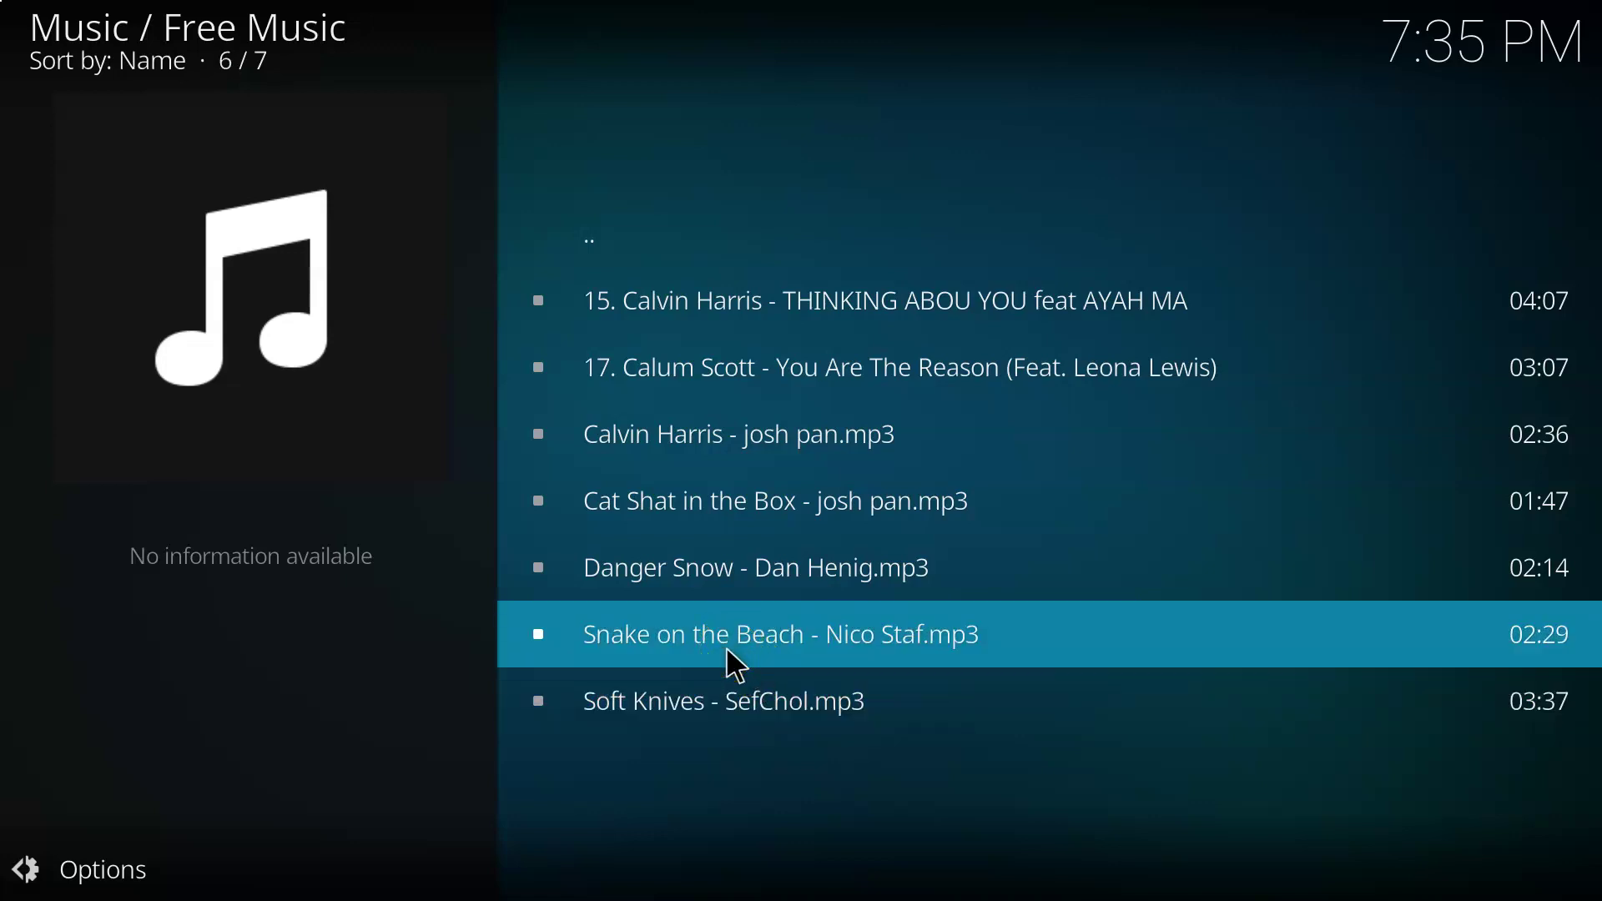
- Try You Are The Reason, then play 'Calvin Harris - josh pan.mp3'
left_click(780, 367)
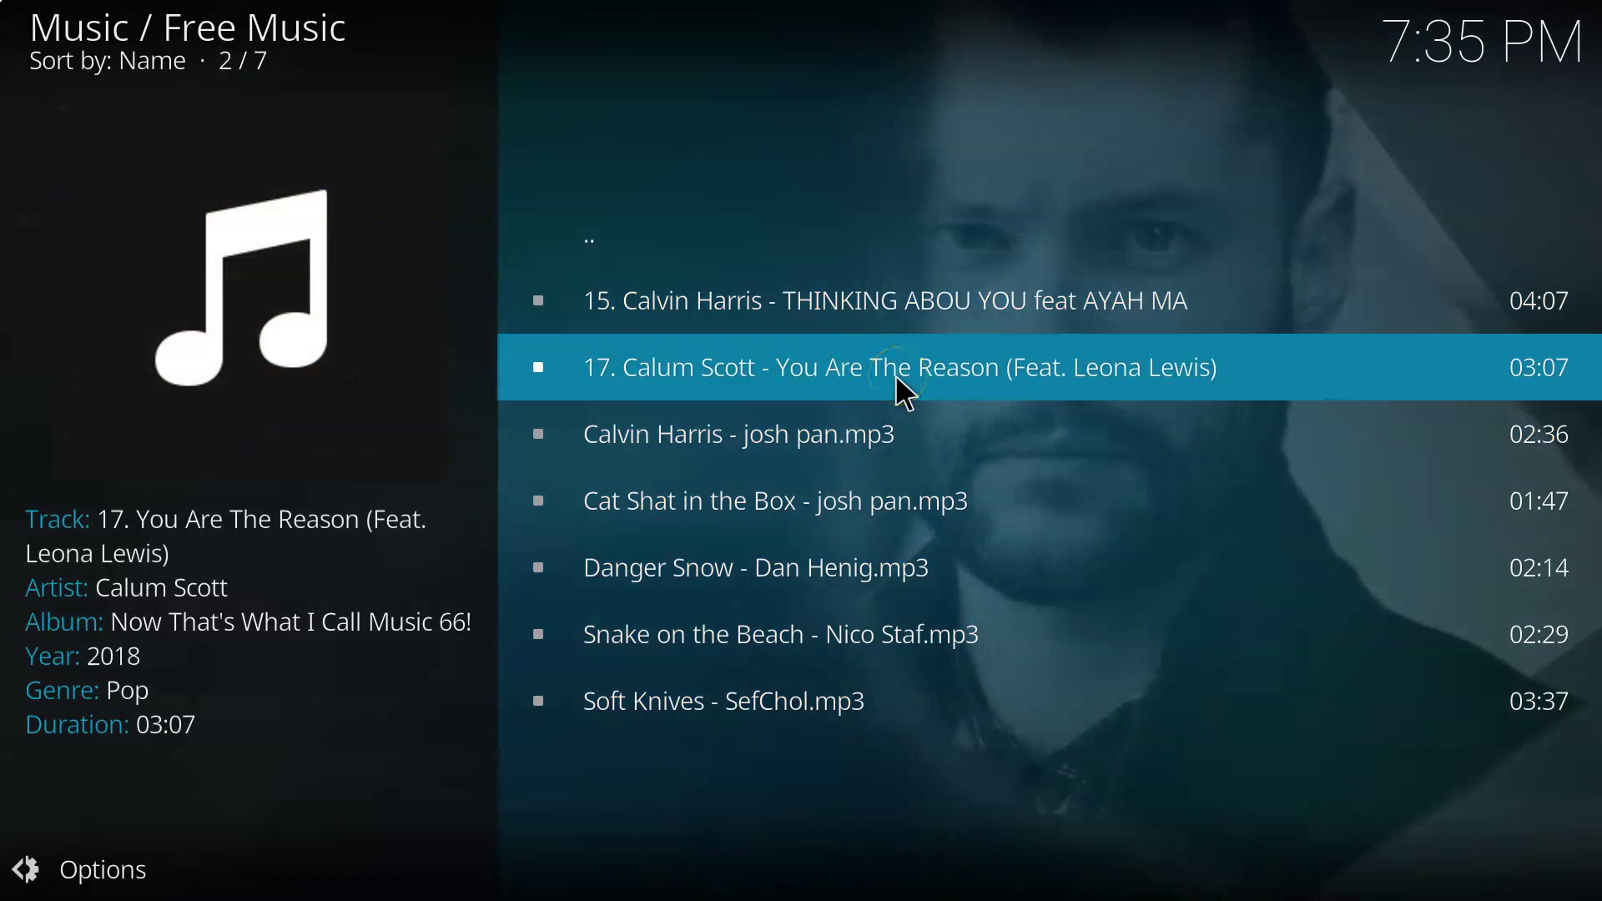
left_click(895, 374)
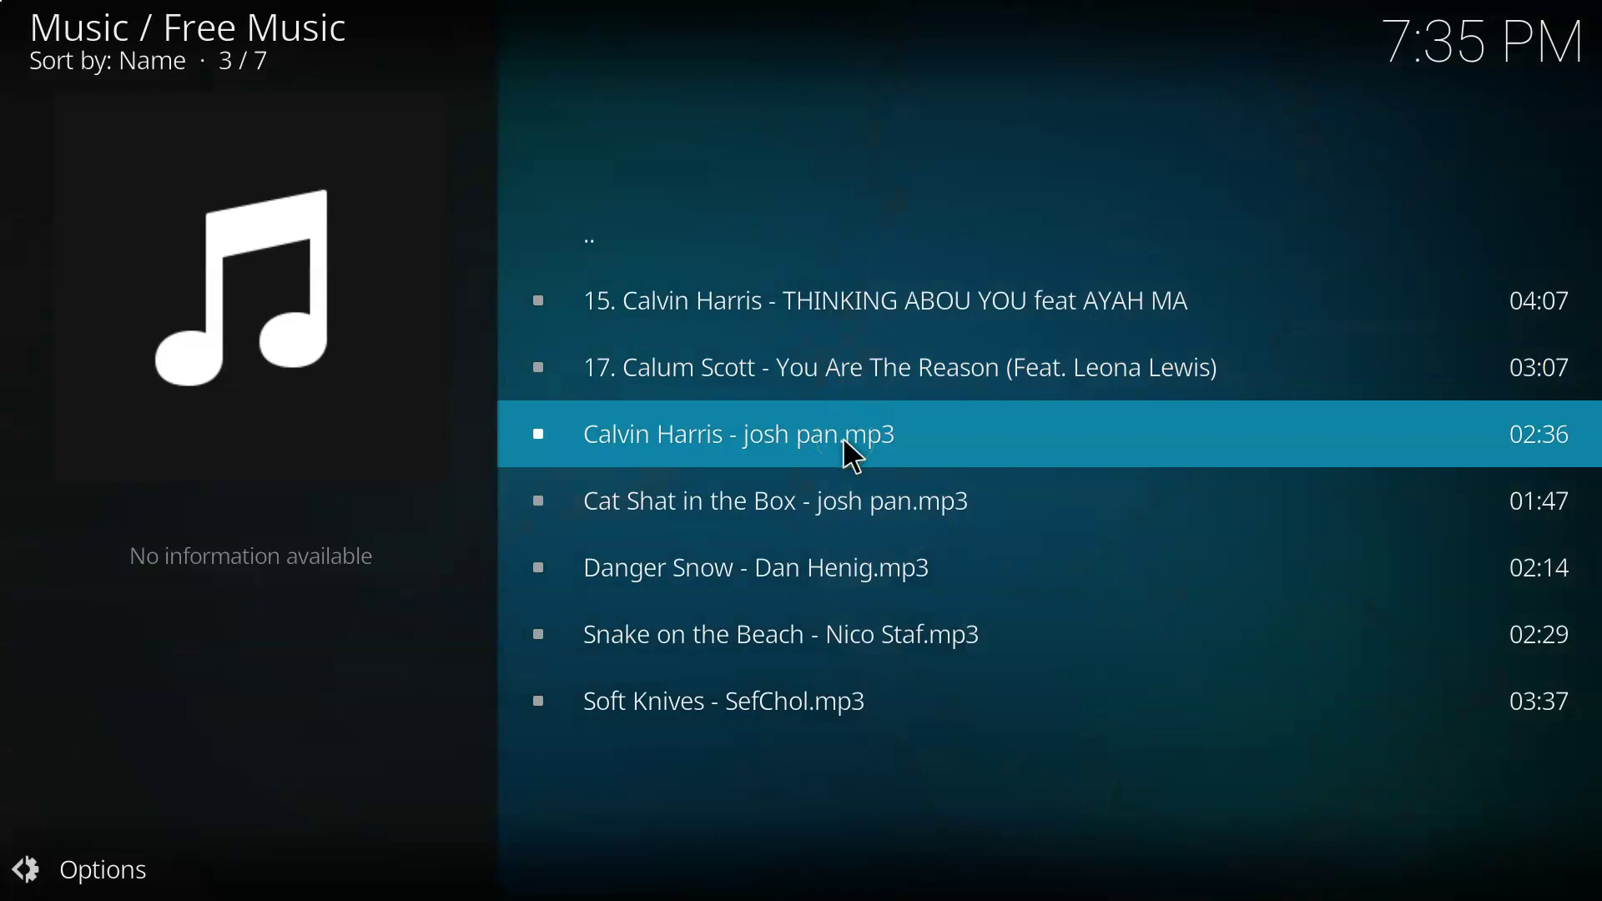
left_click(789, 458)
left_click(605, 451)
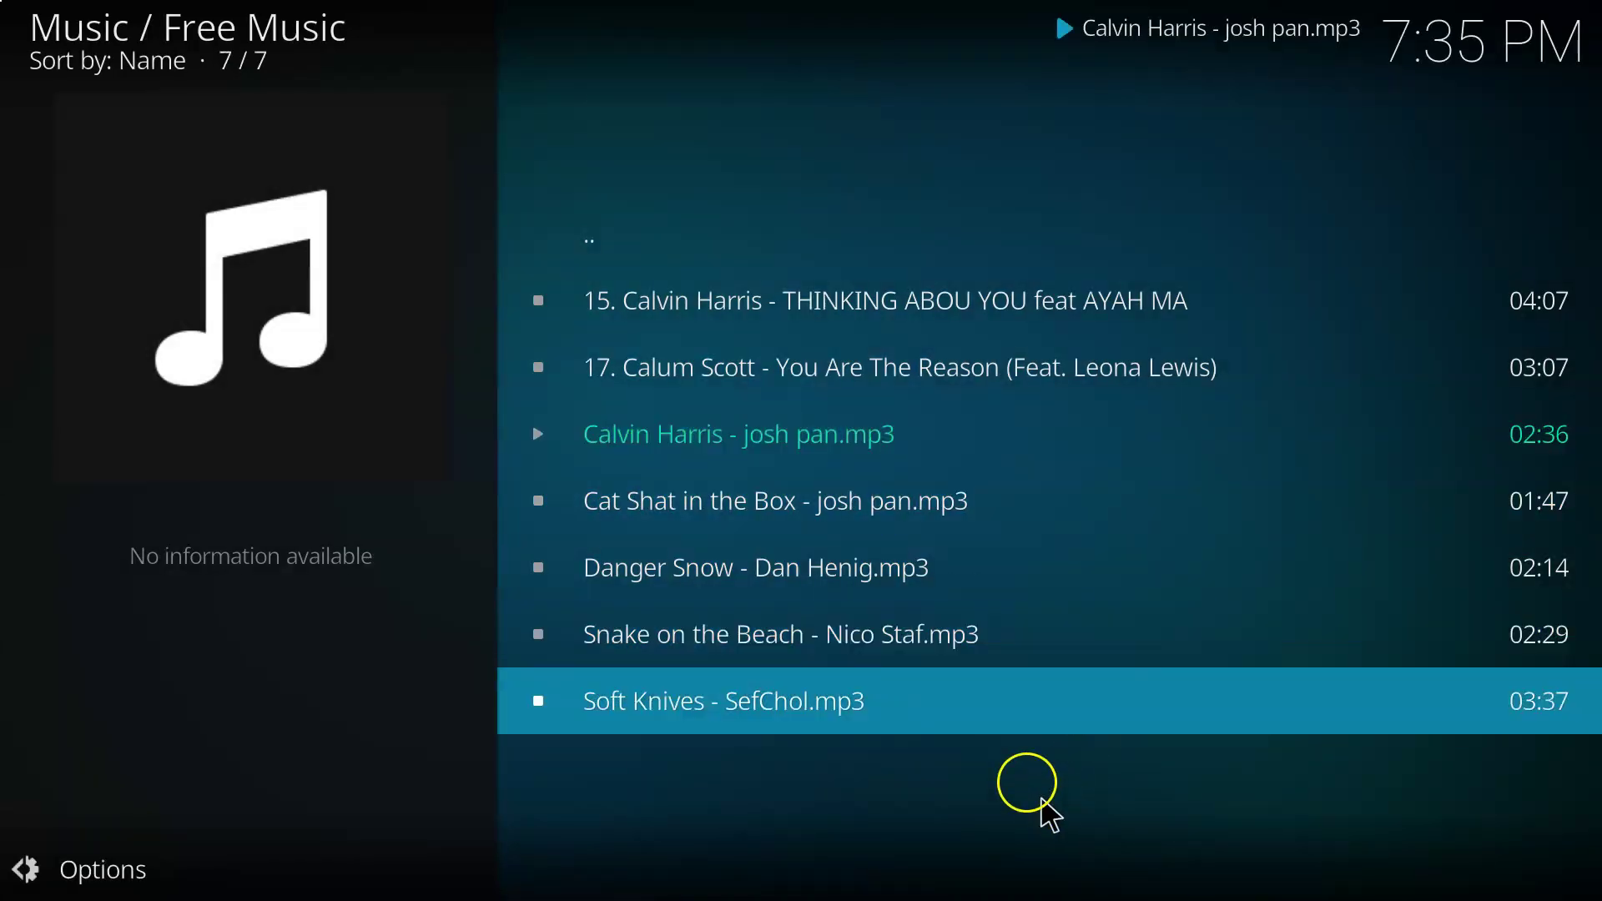
- Show the josh pan track full-screen, pause it at 00:20, and open player Settings
key("Left")
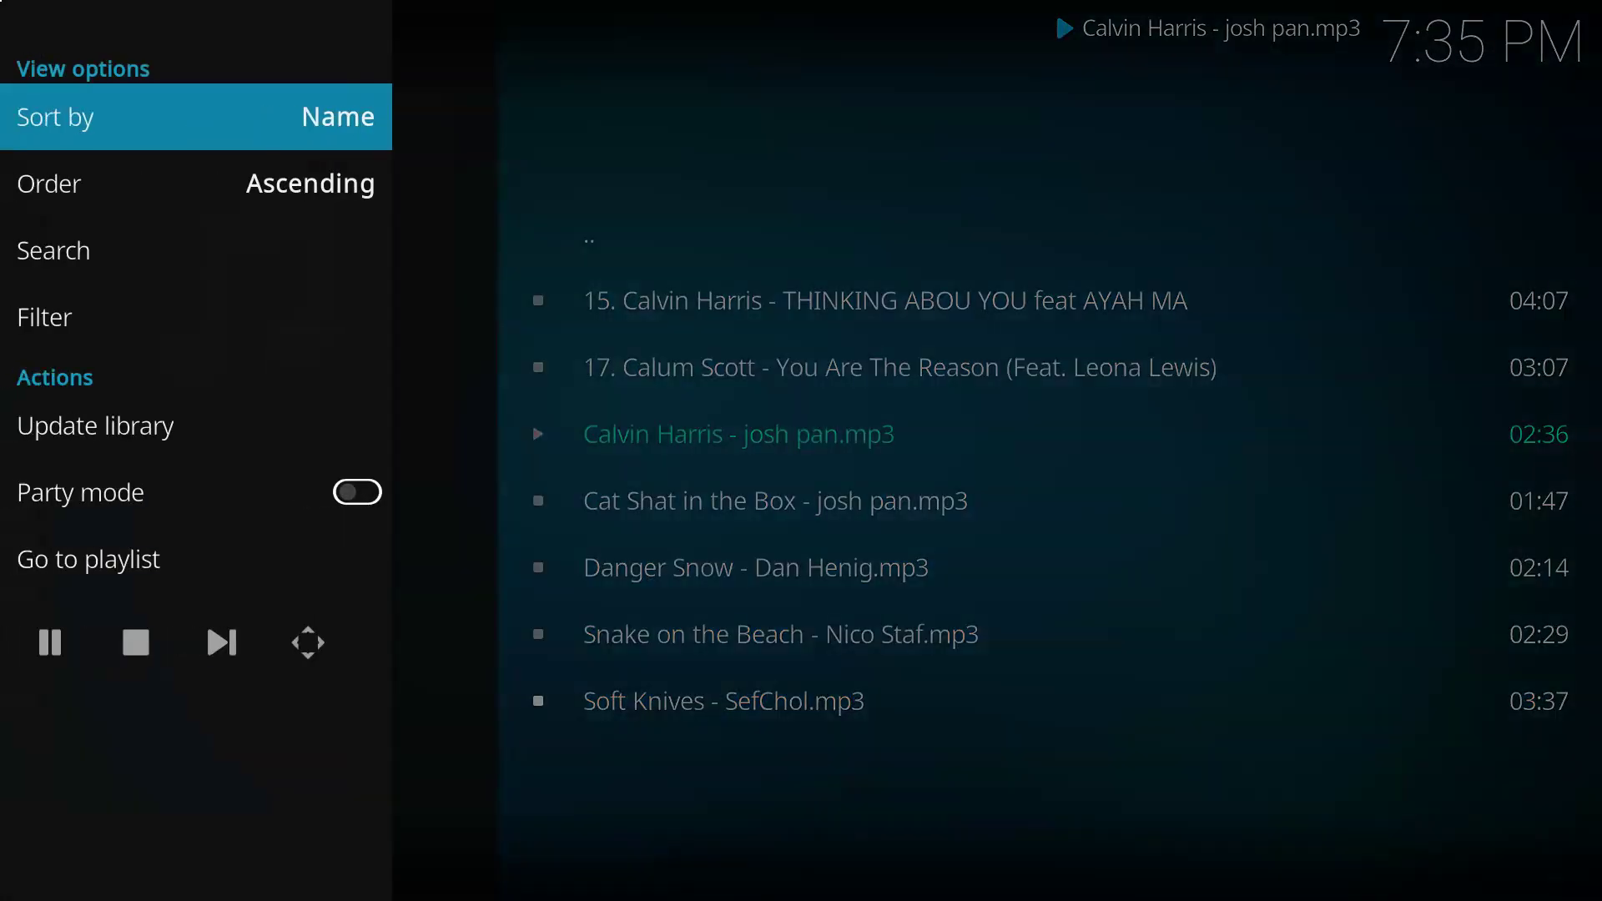
key("Down")
key("Down")
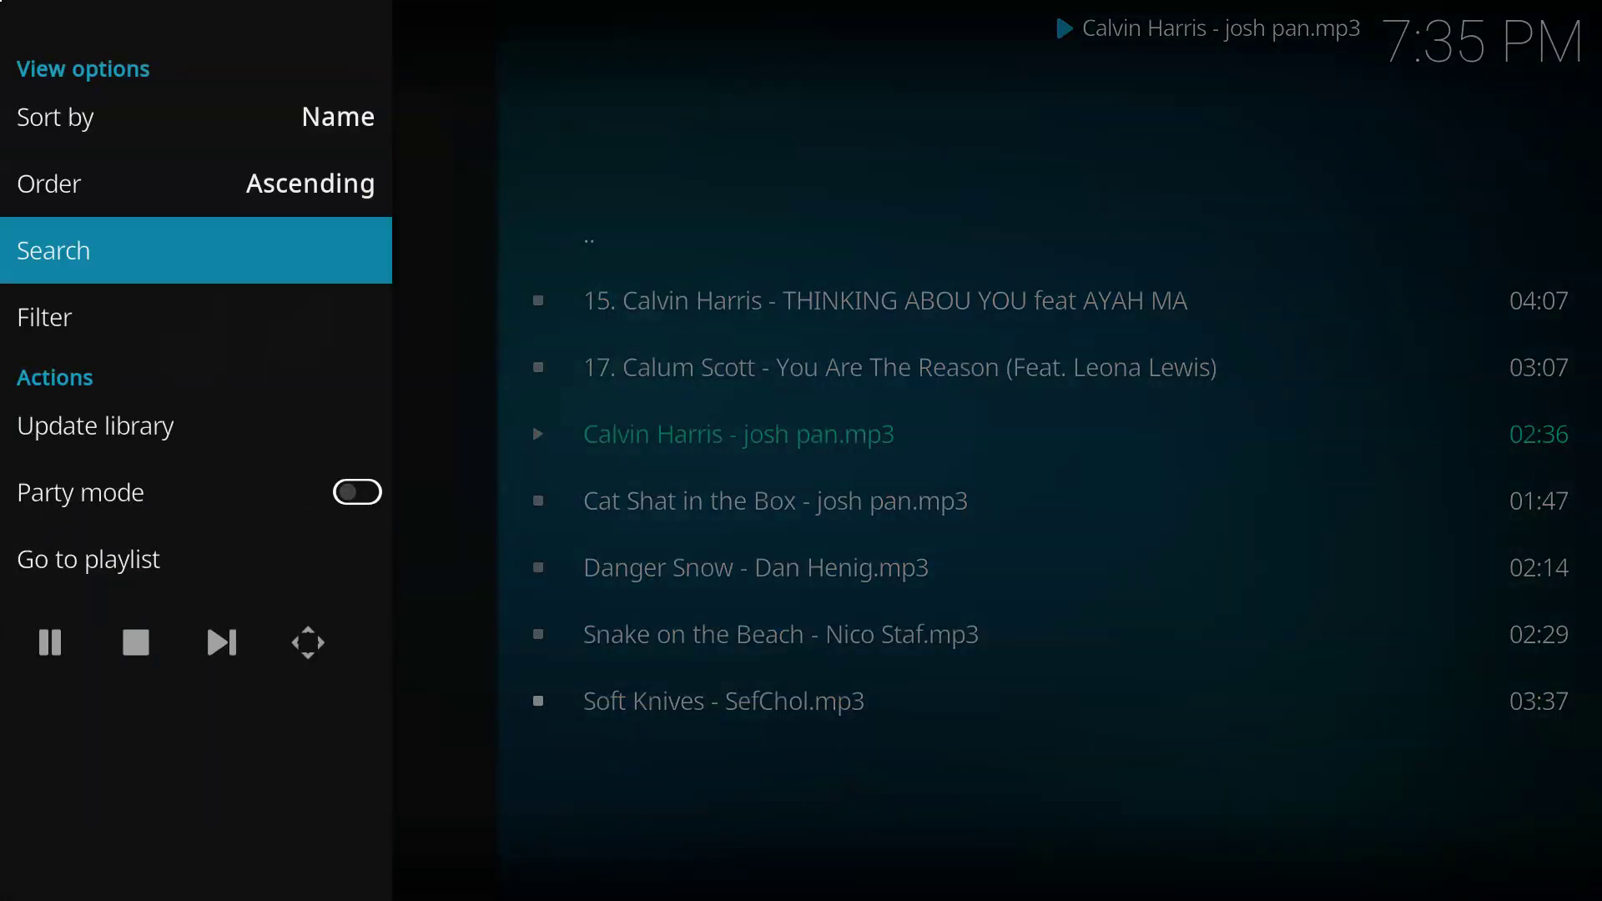
key("Down")
key("Down")
key("Down")
key("Down")
key("Right")
key("Right")
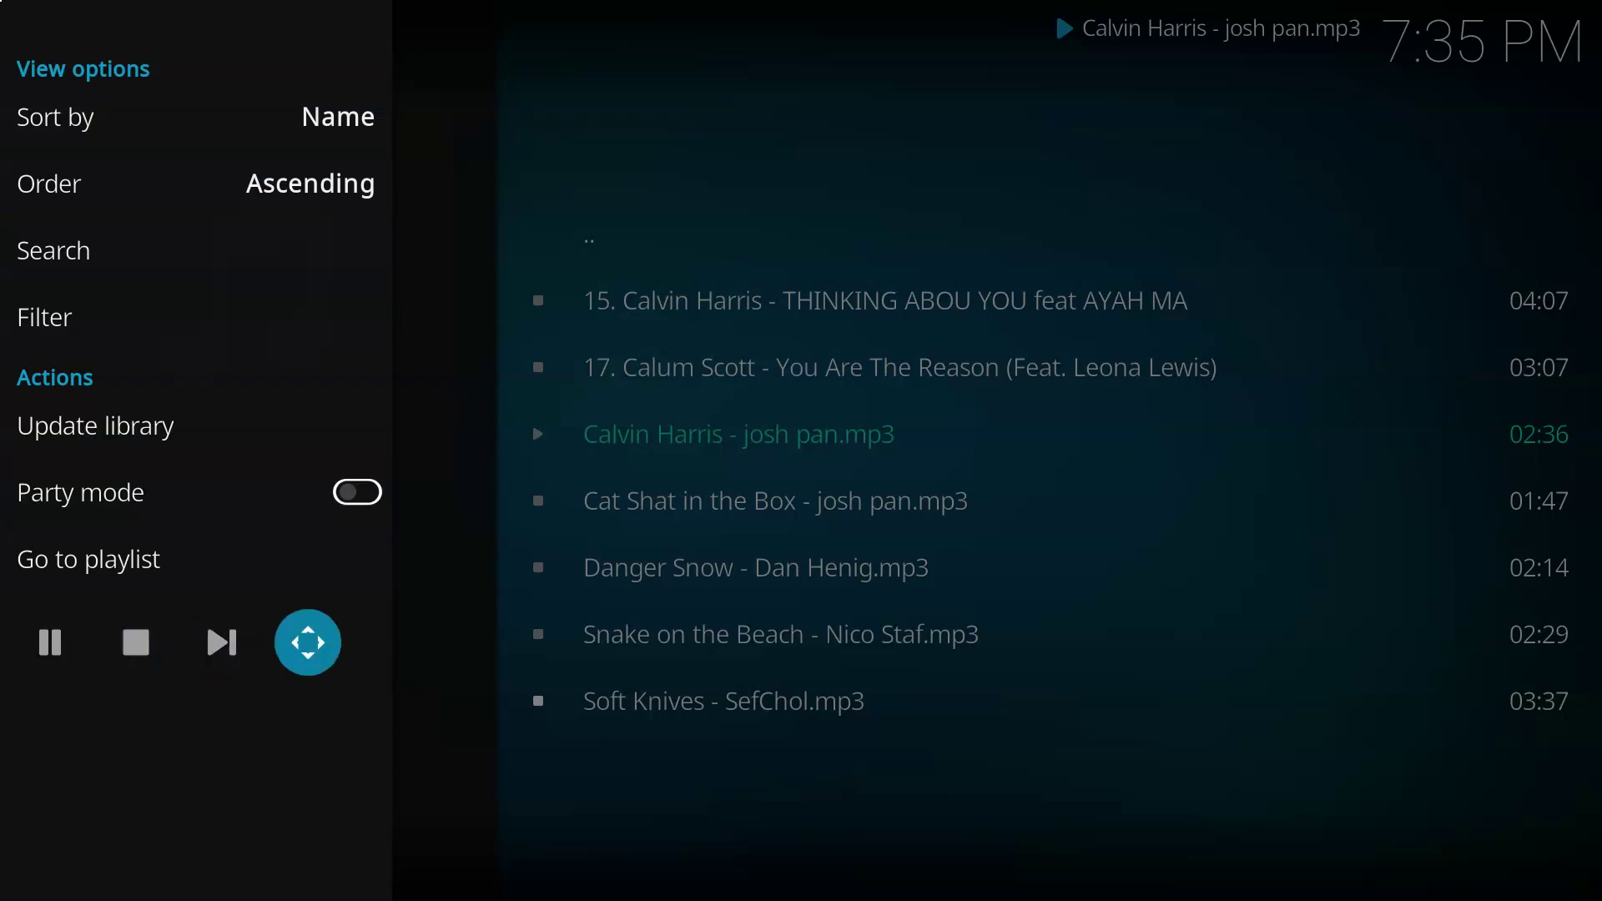
key("Return")
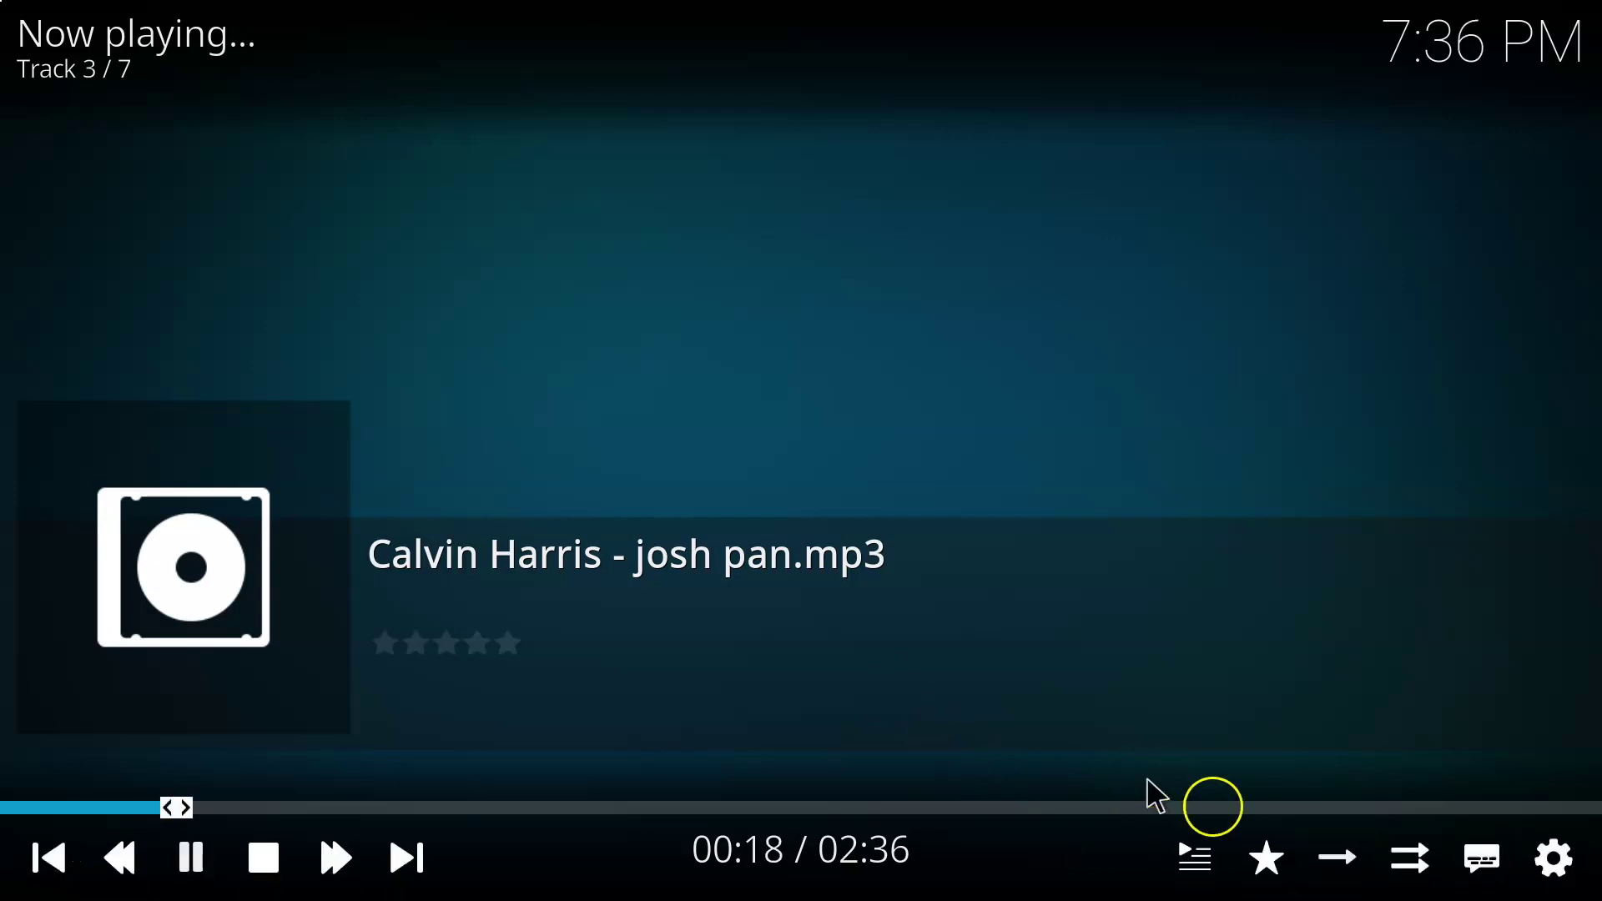
mouse_move(1552, 858)
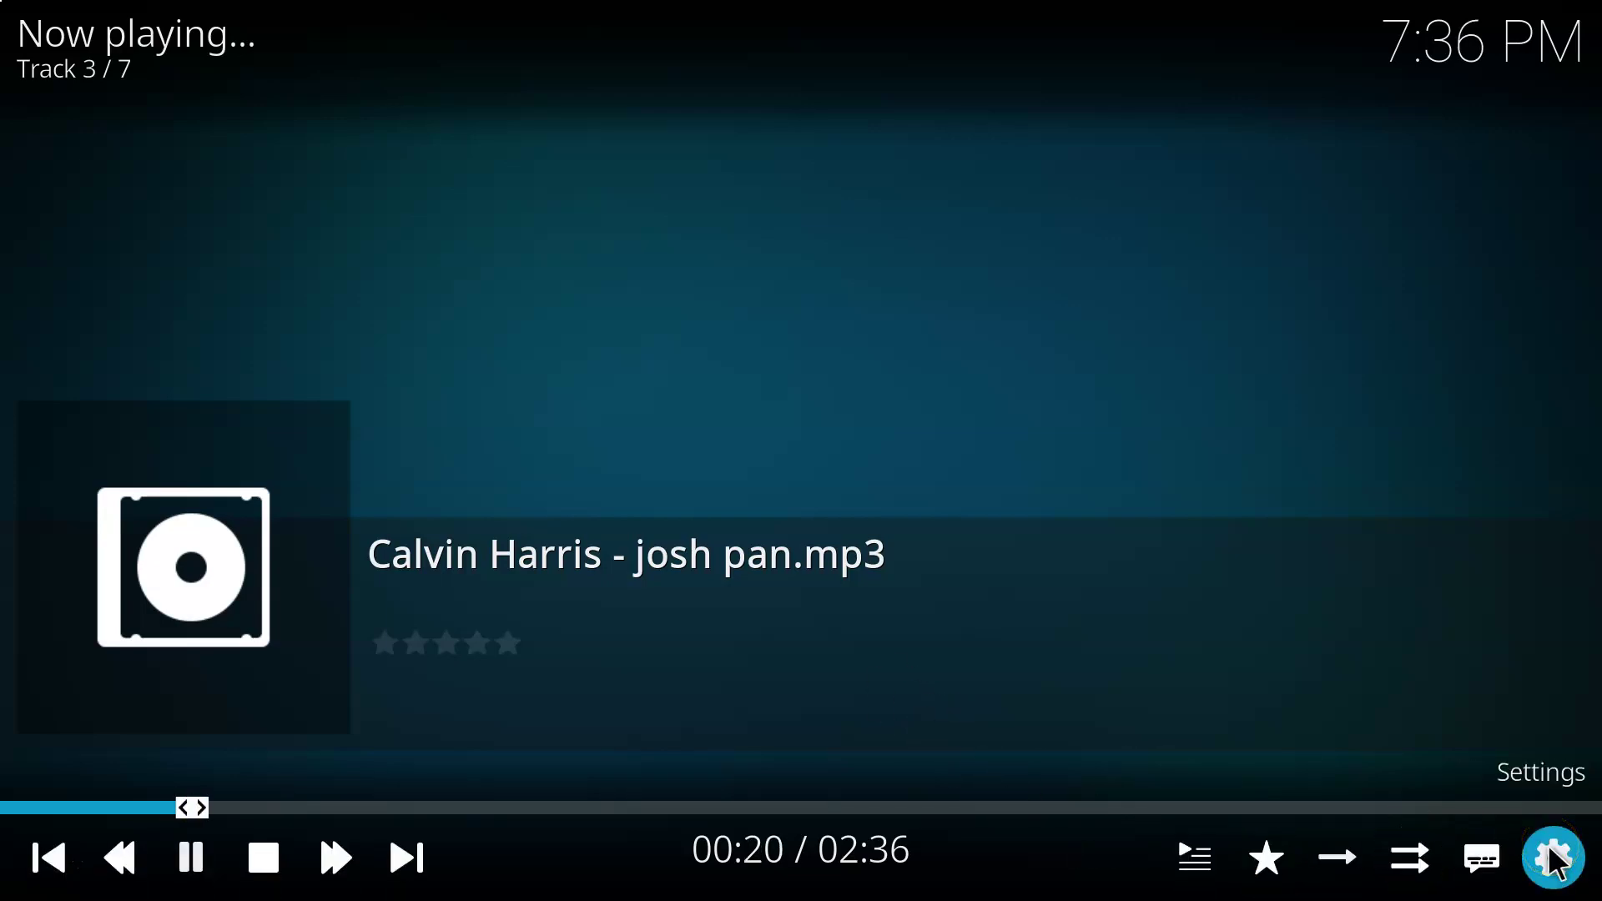
left_click(190, 857)
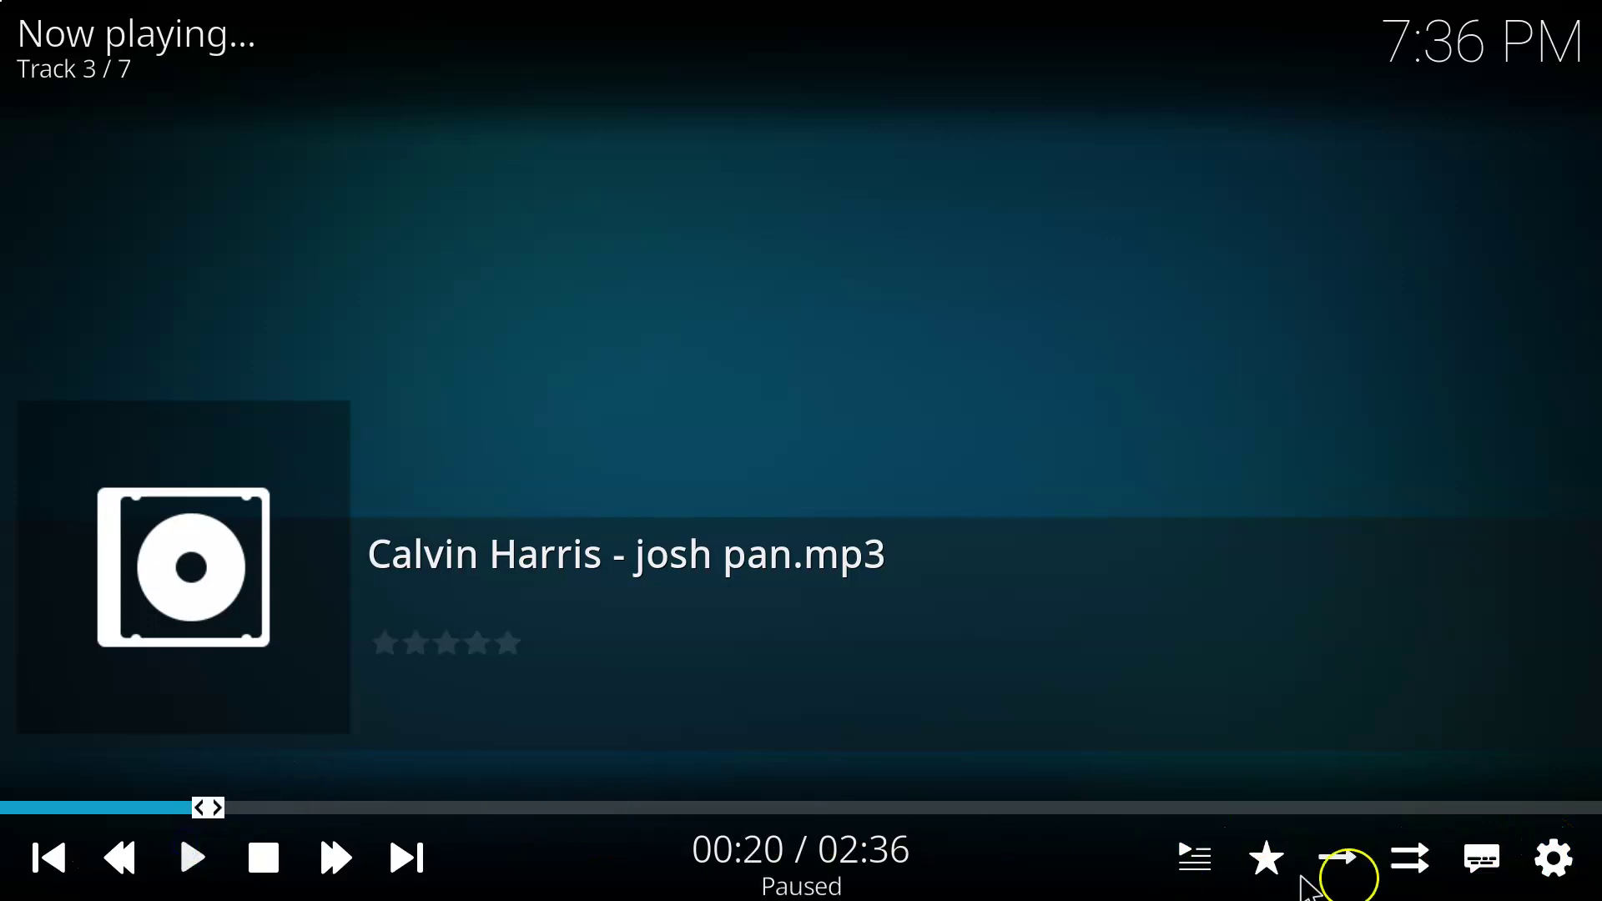
left_click(1555, 858)
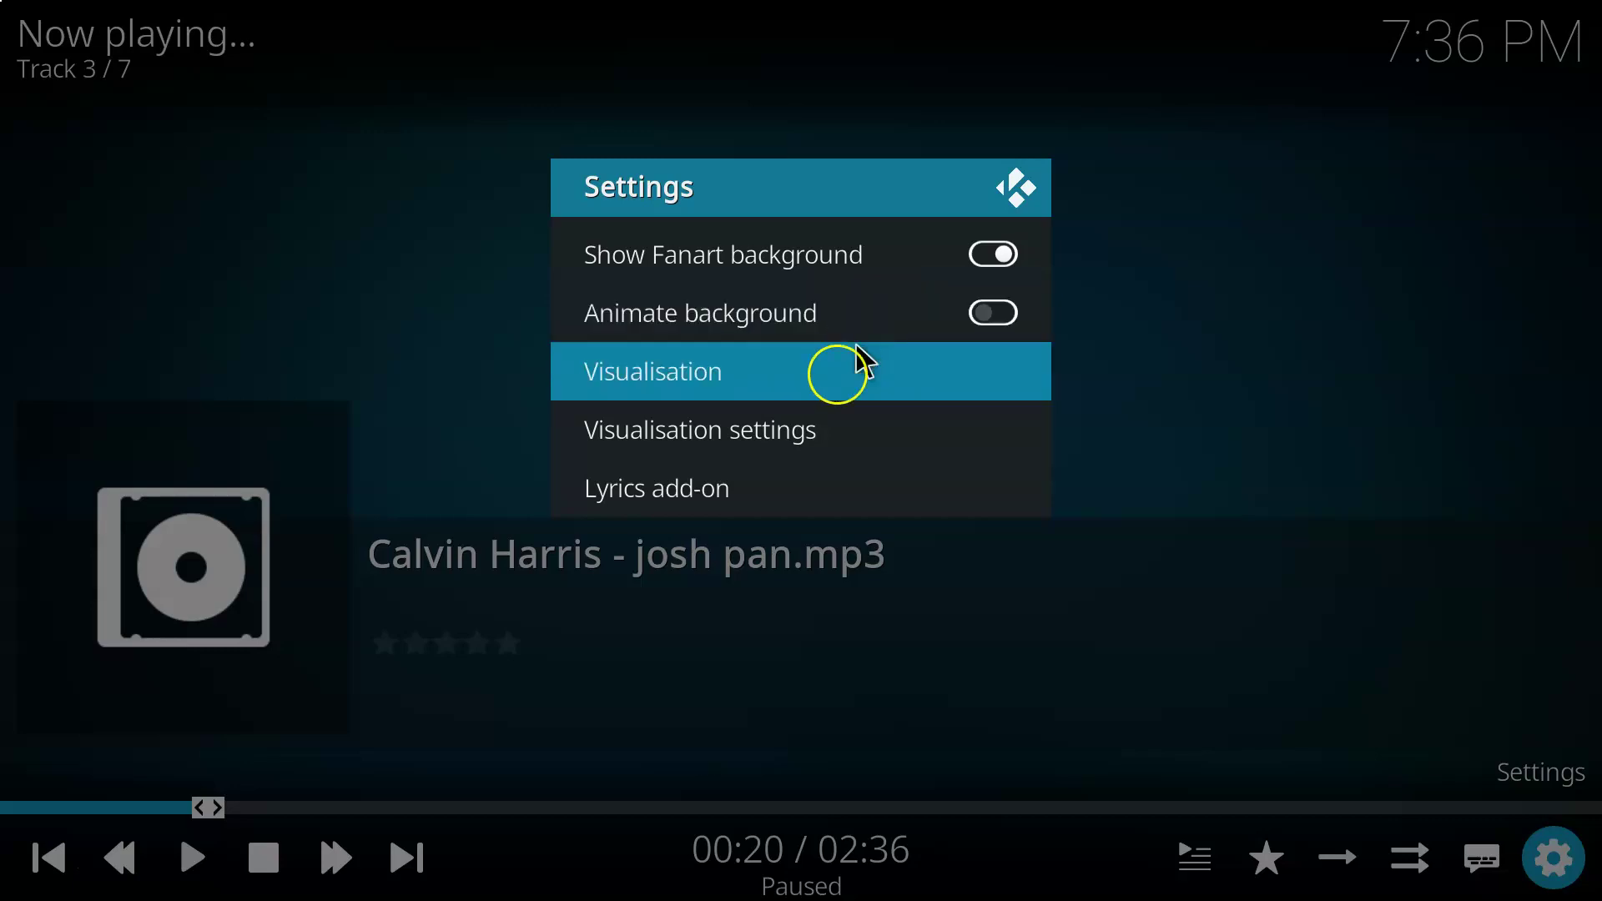
- Install the FishBMC and Matrix visualisations through Get more
left_click(772, 372)
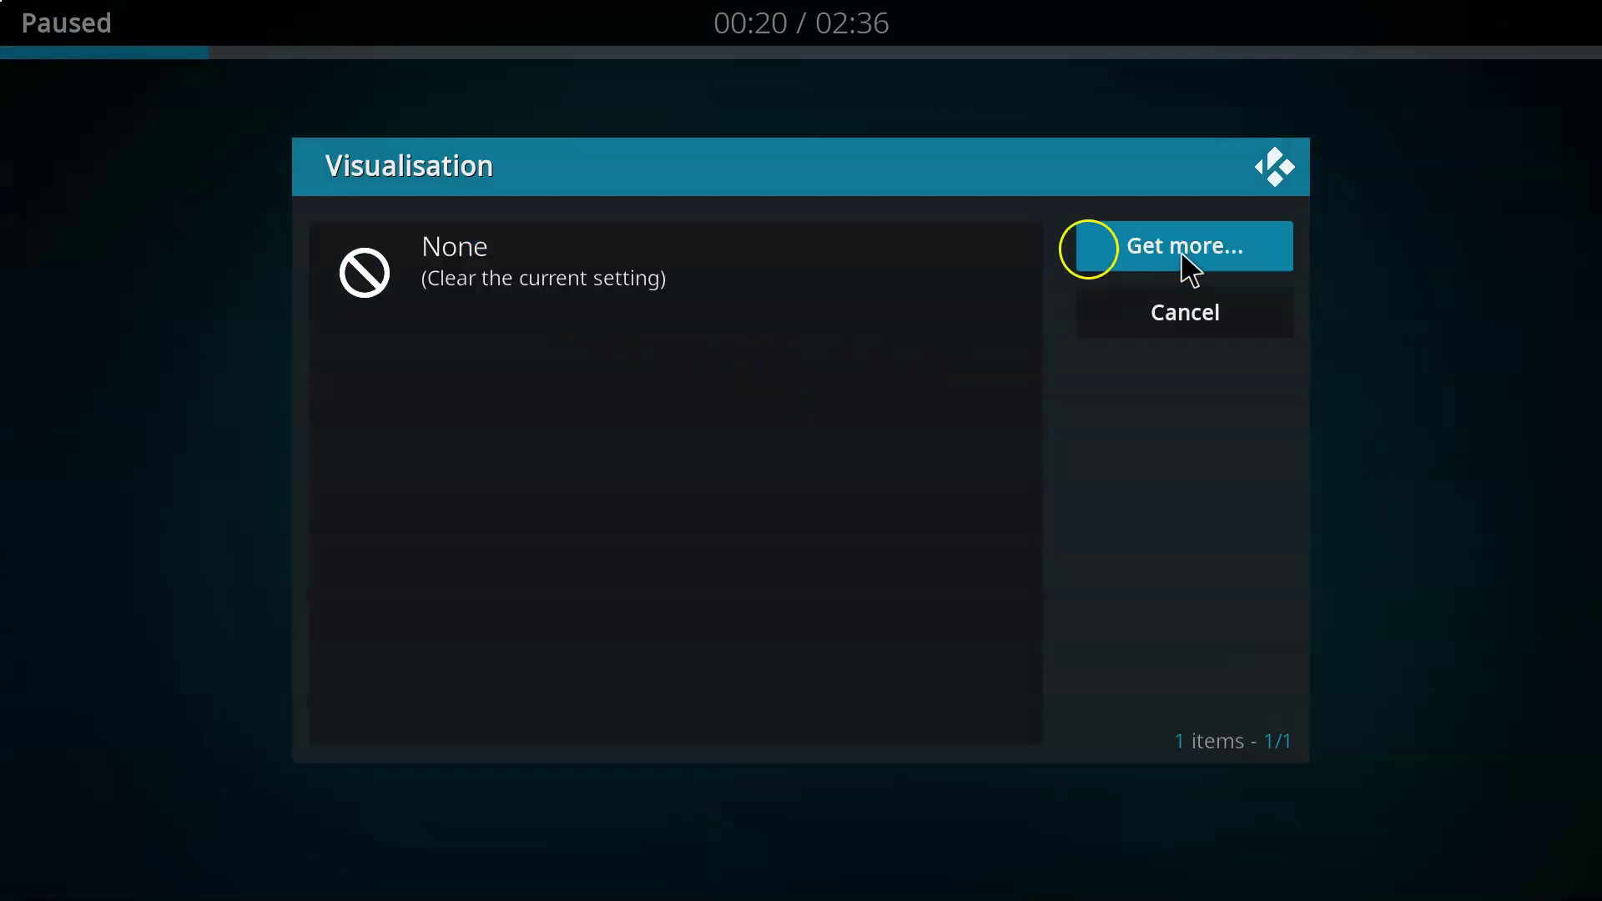
left_click(1145, 255)
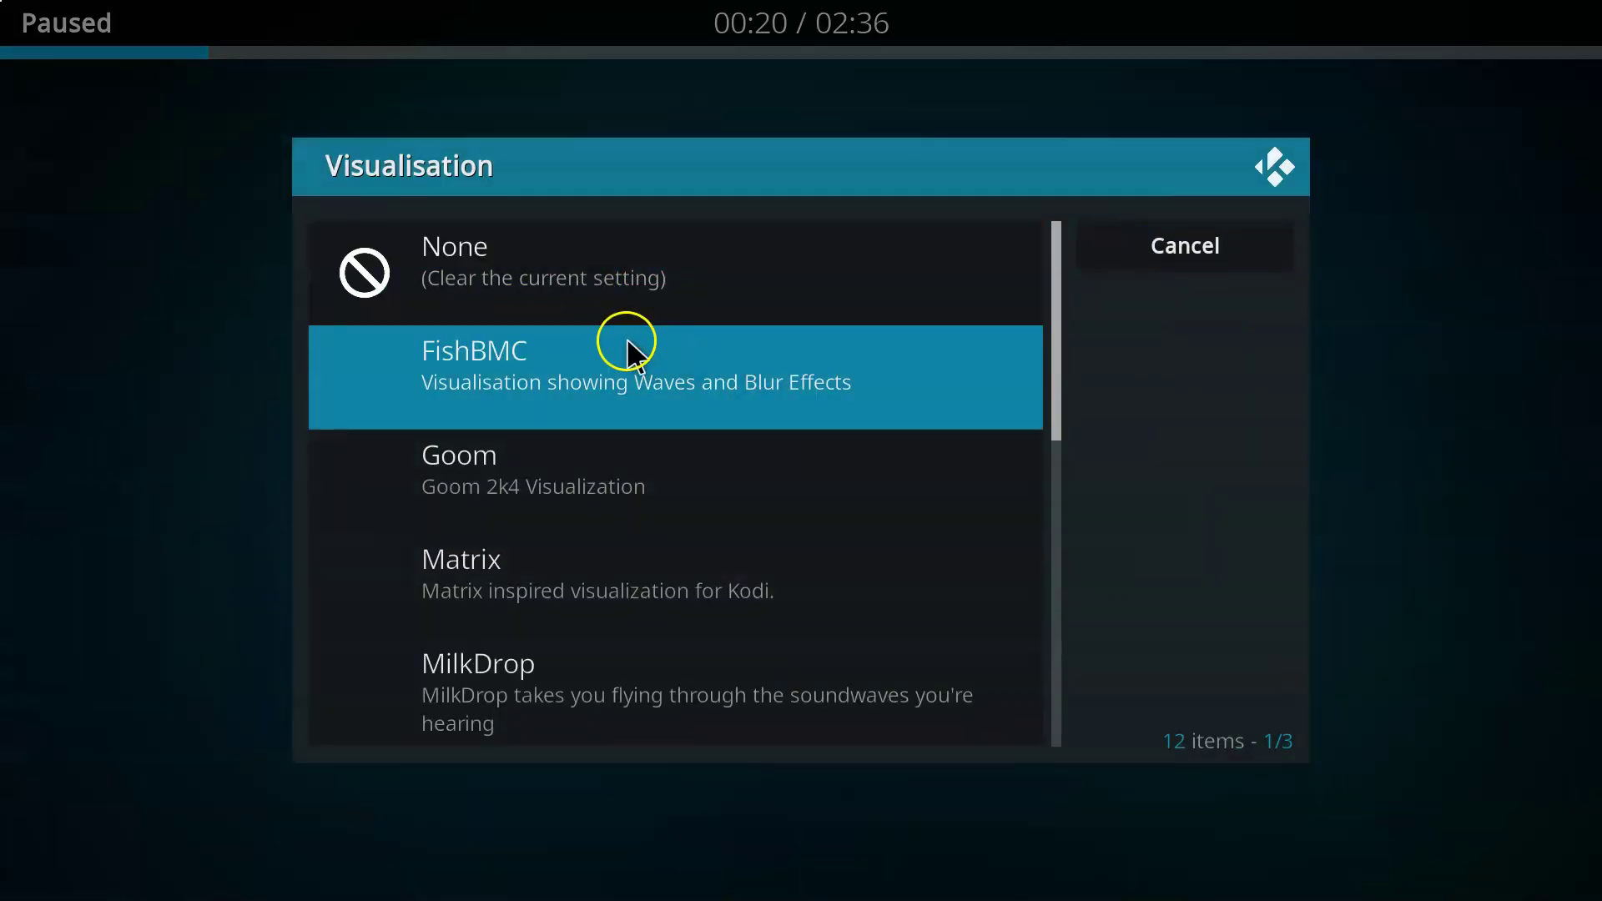
scroll(627, 347, "down", 2)
scroll(626, 346, "down", 5)
scroll(589, 363, "down", 1)
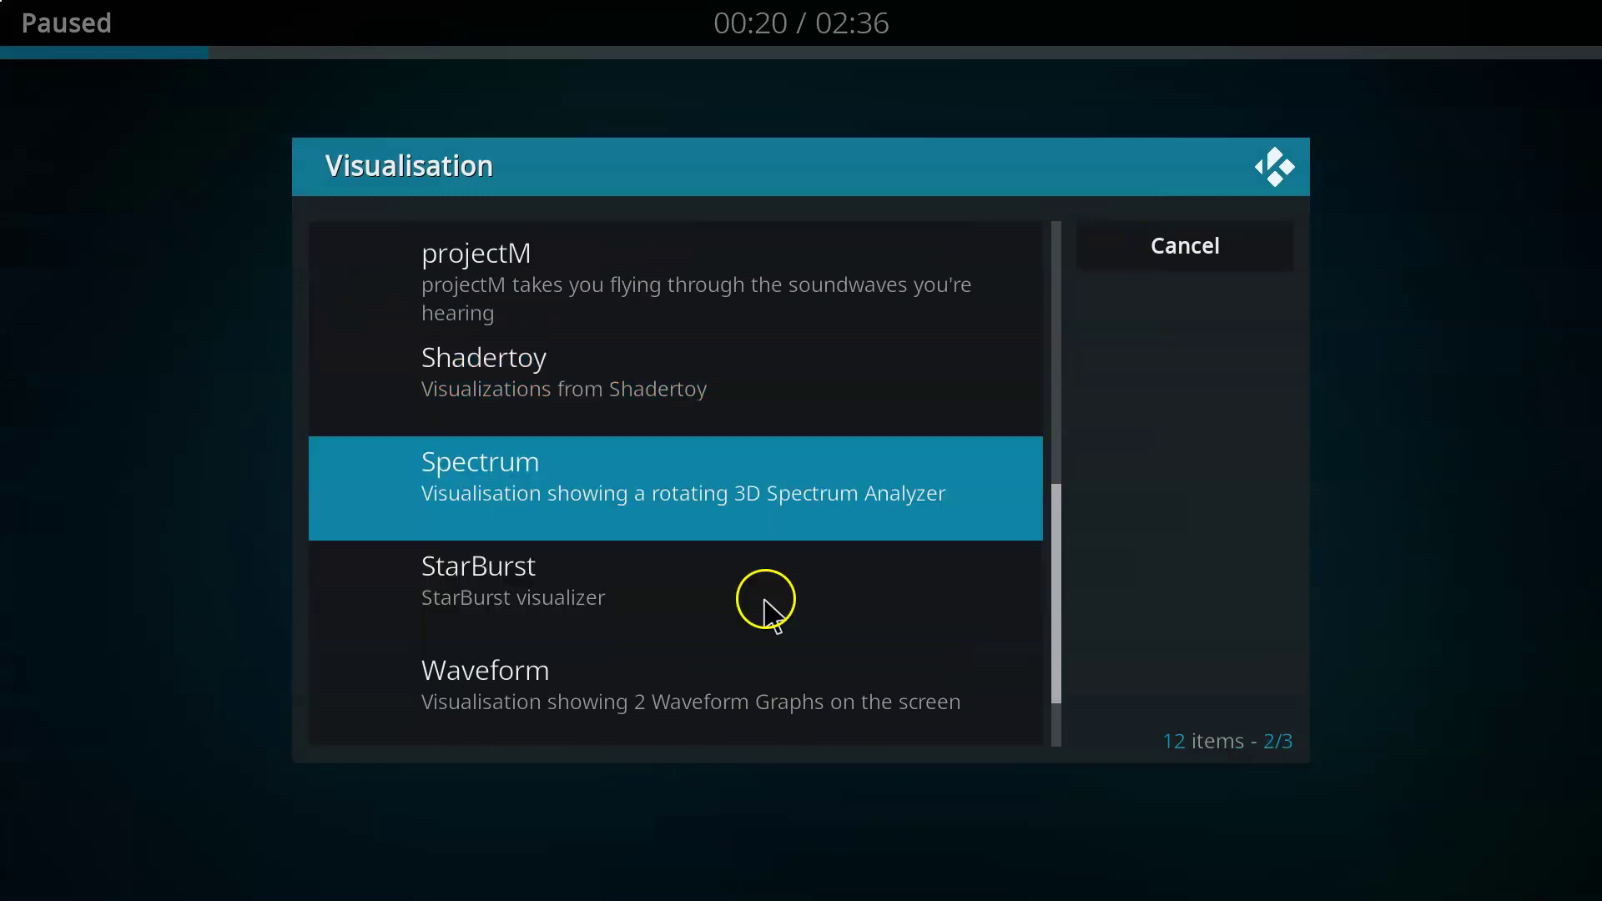
scroll(767, 606, "up", 5)
scroll(766, 606, "up", 2)
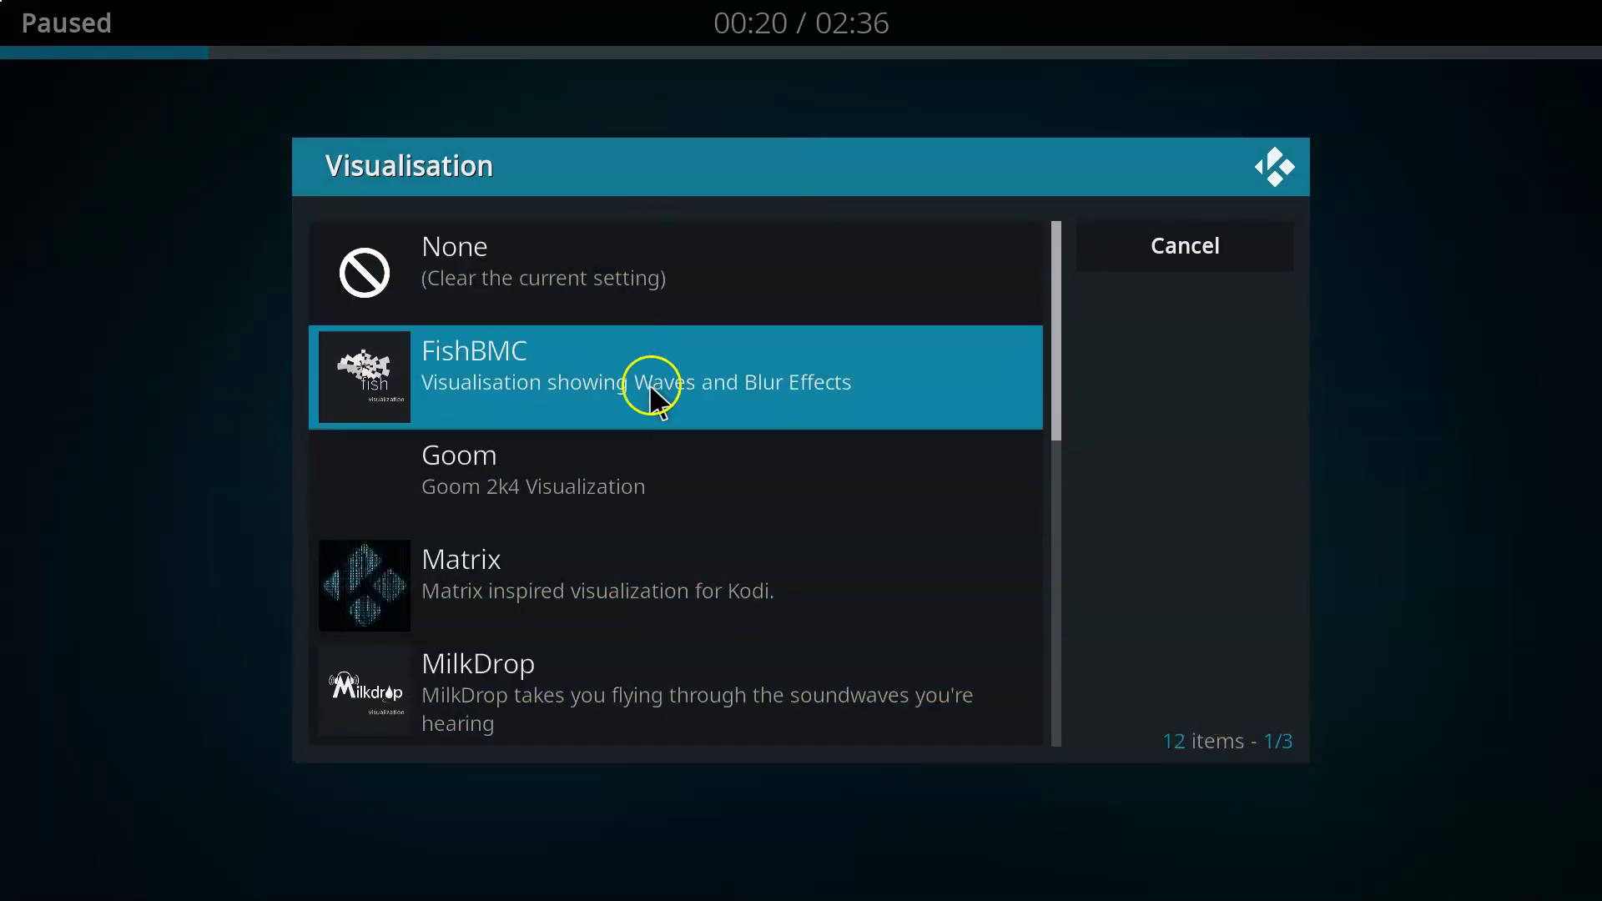
left_click(701, 382)
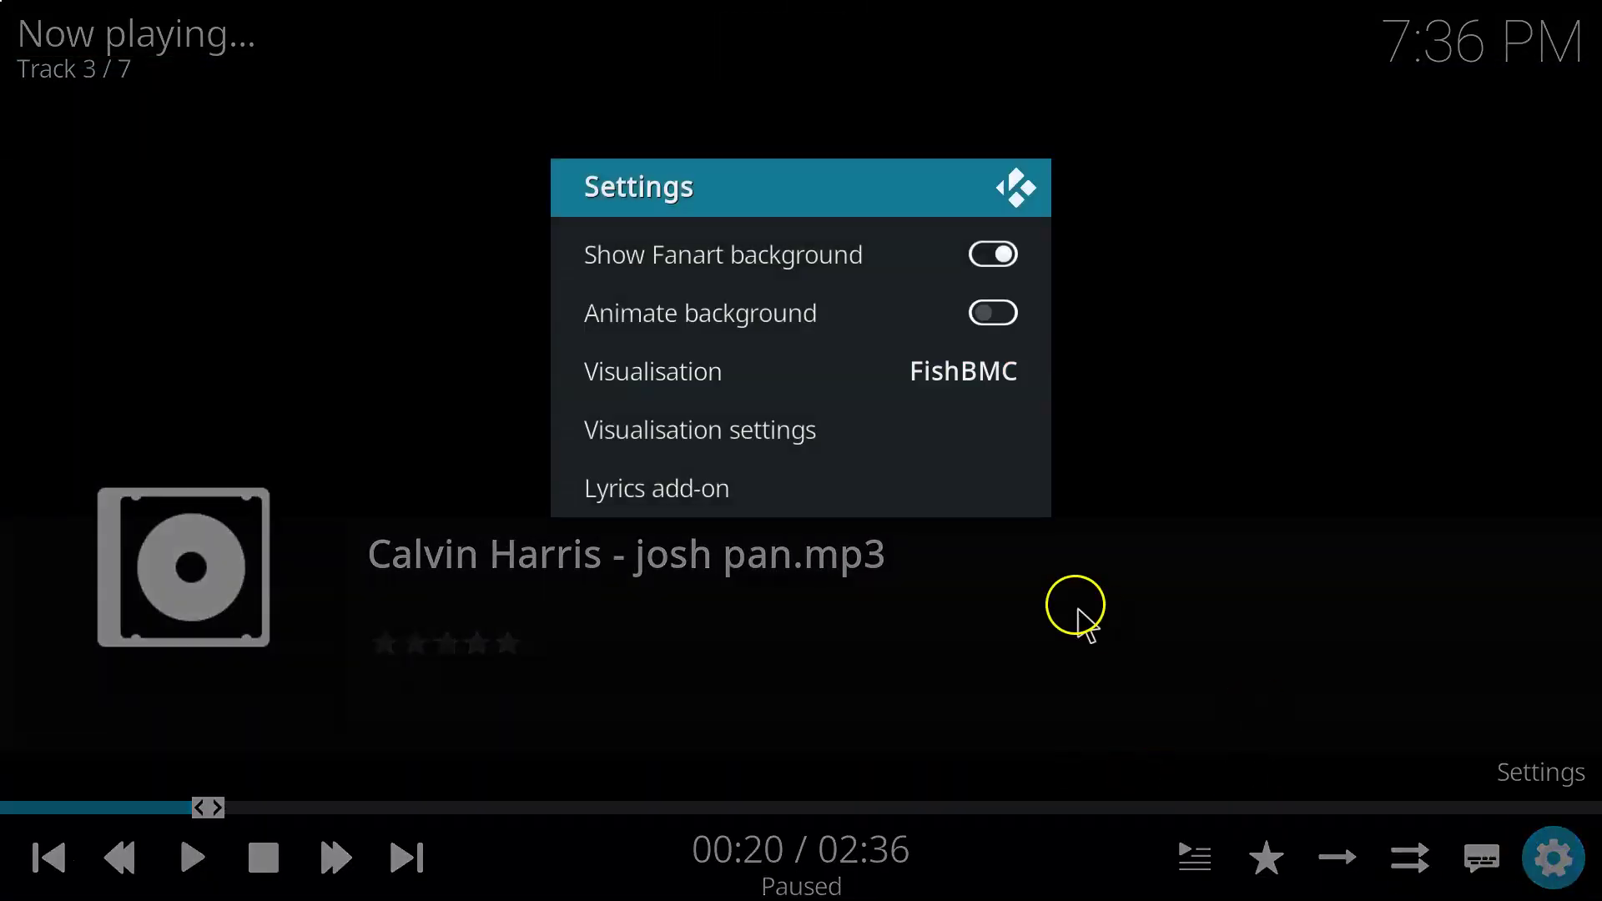
left_click(774, 377)
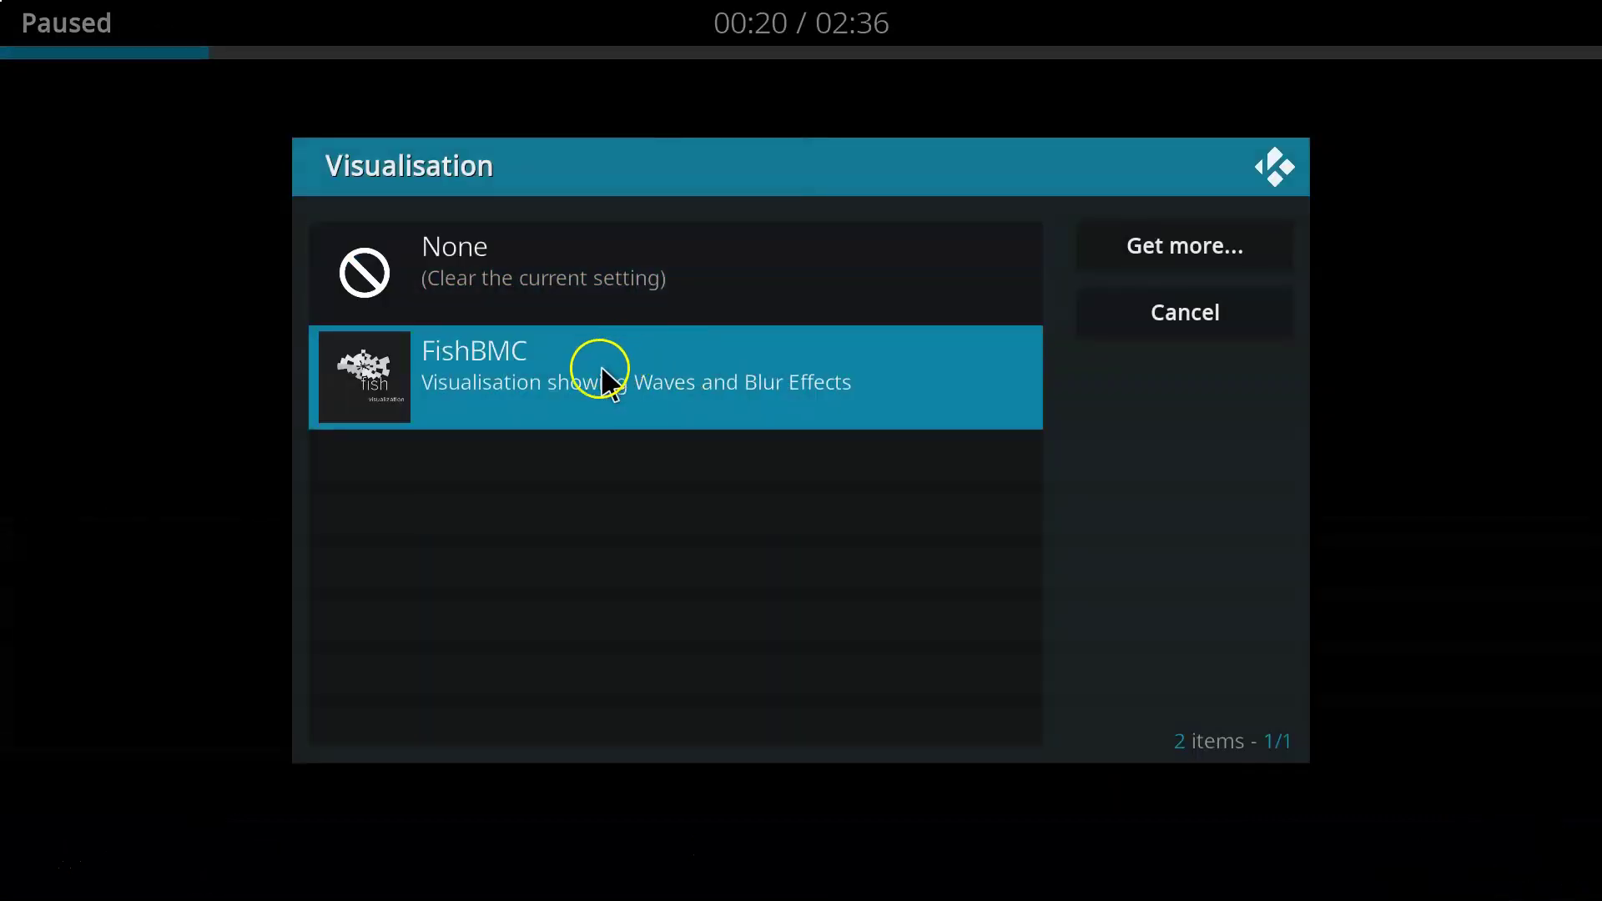
left_click(1152, 244)
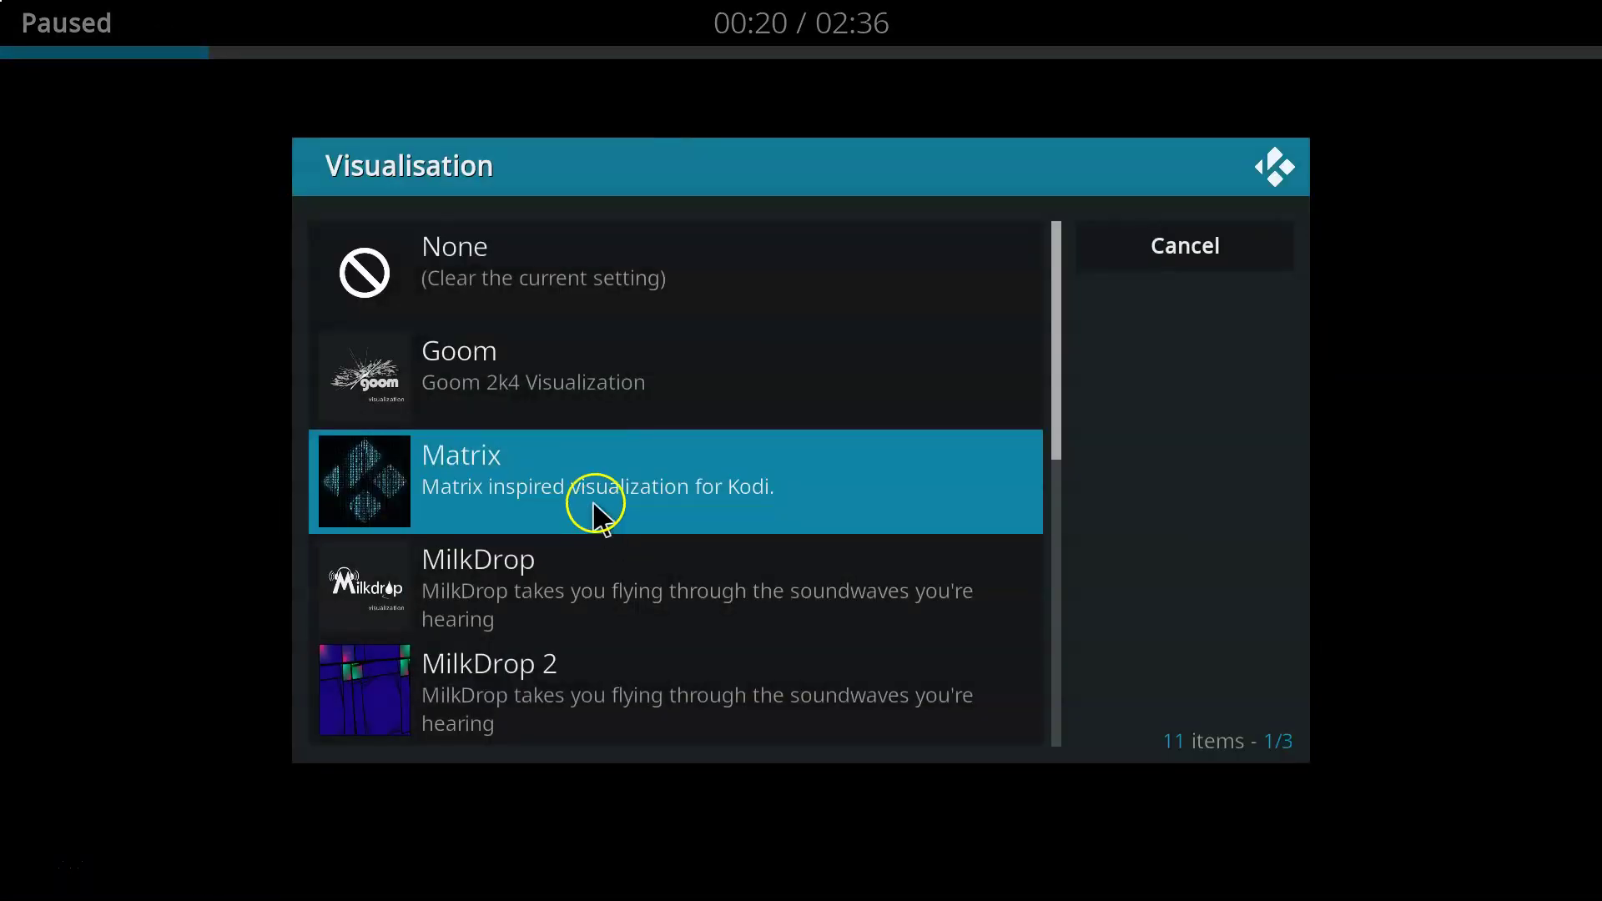
left_click(629, 504)
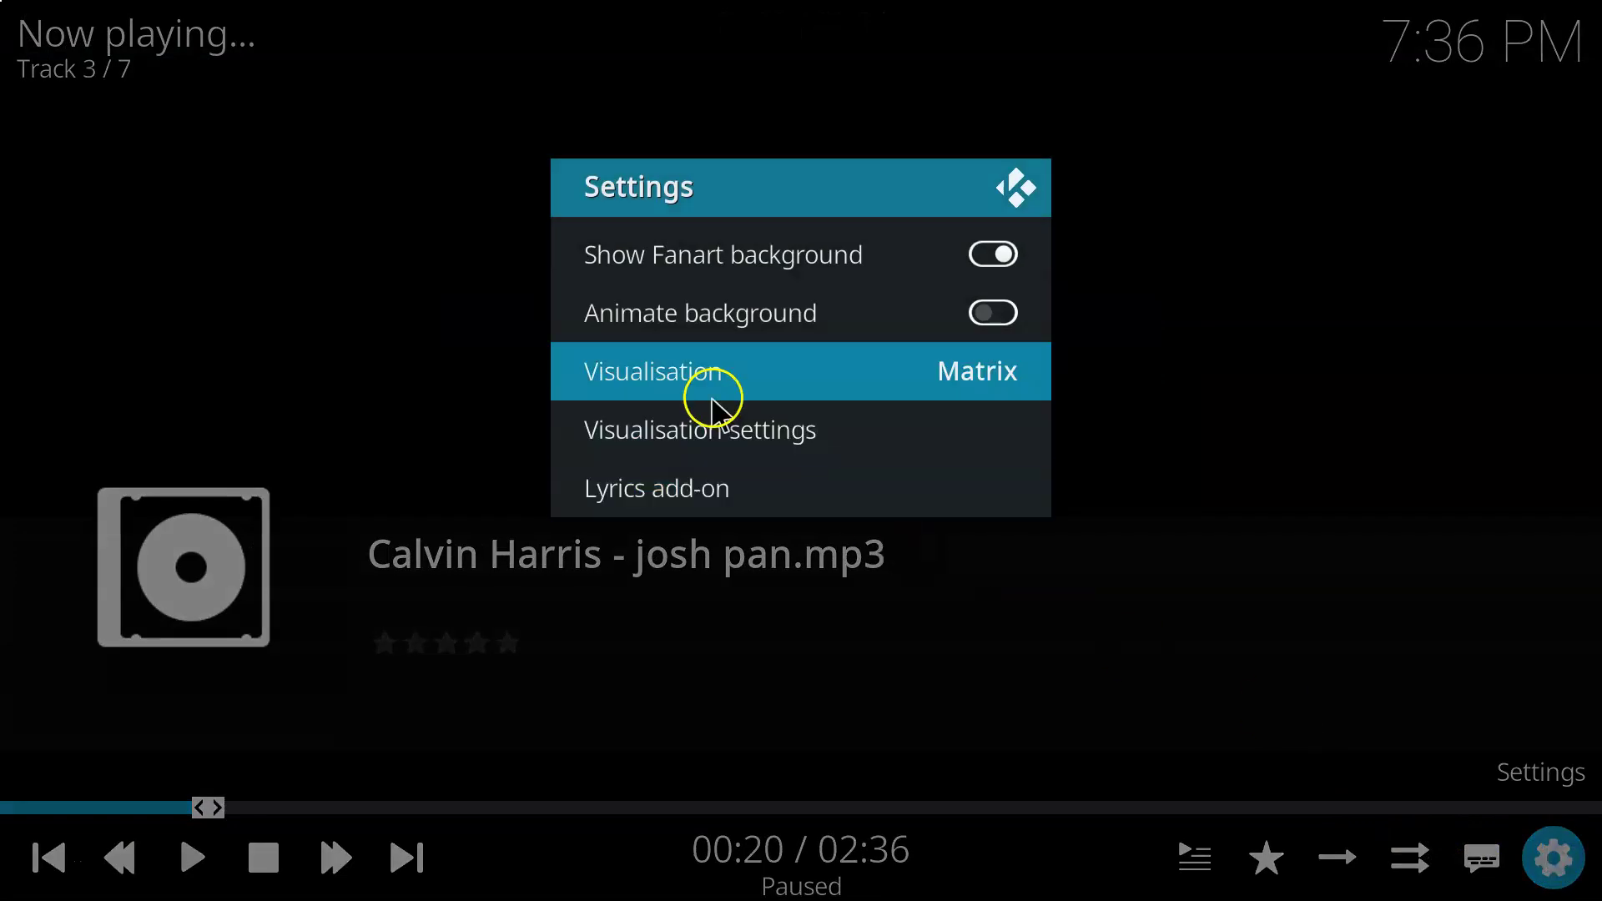
- Install MilkDrop 2, then MilkDrop, leaving MilkDrop as the active visualisation
left_click(713, 371)
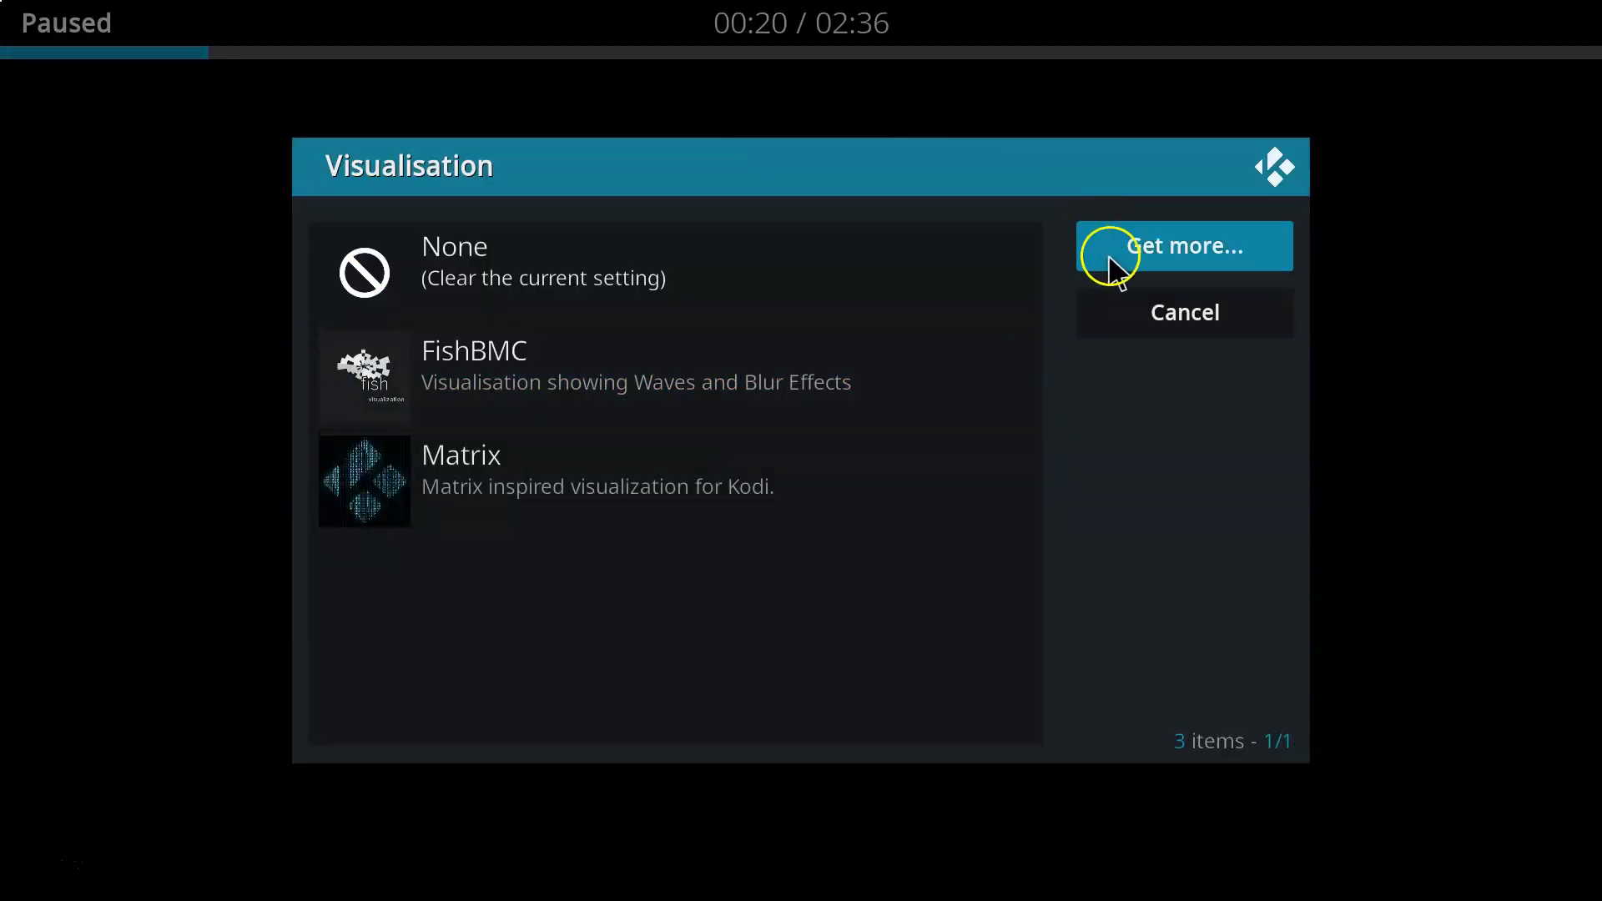
left_click(1126, 251)
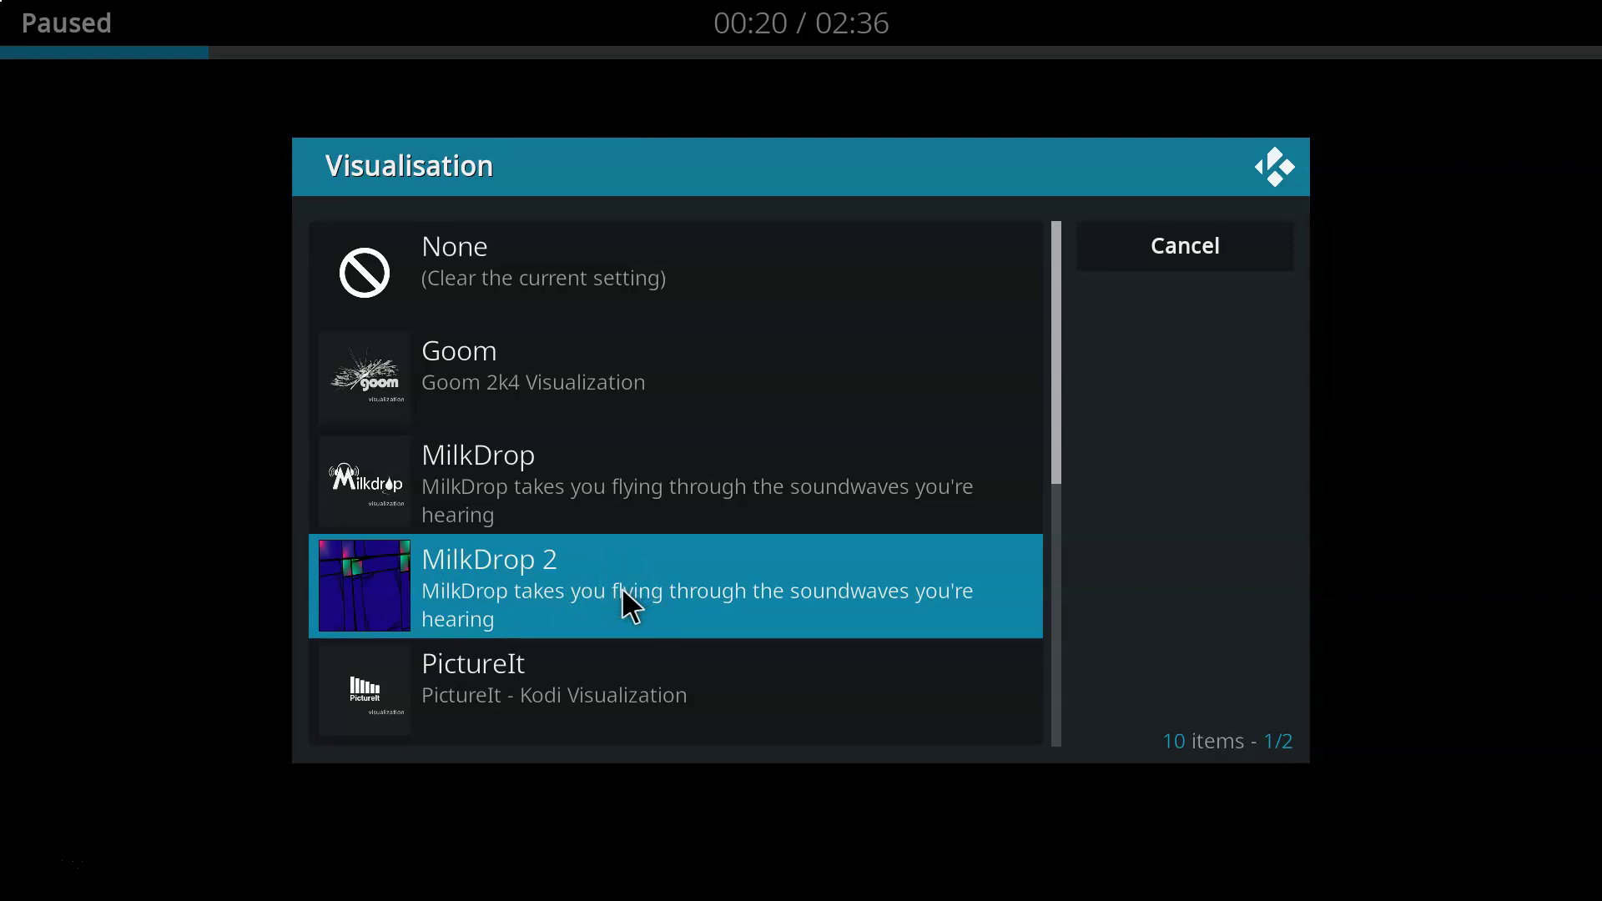
left_click(645, 588)
left_click(657, 601)
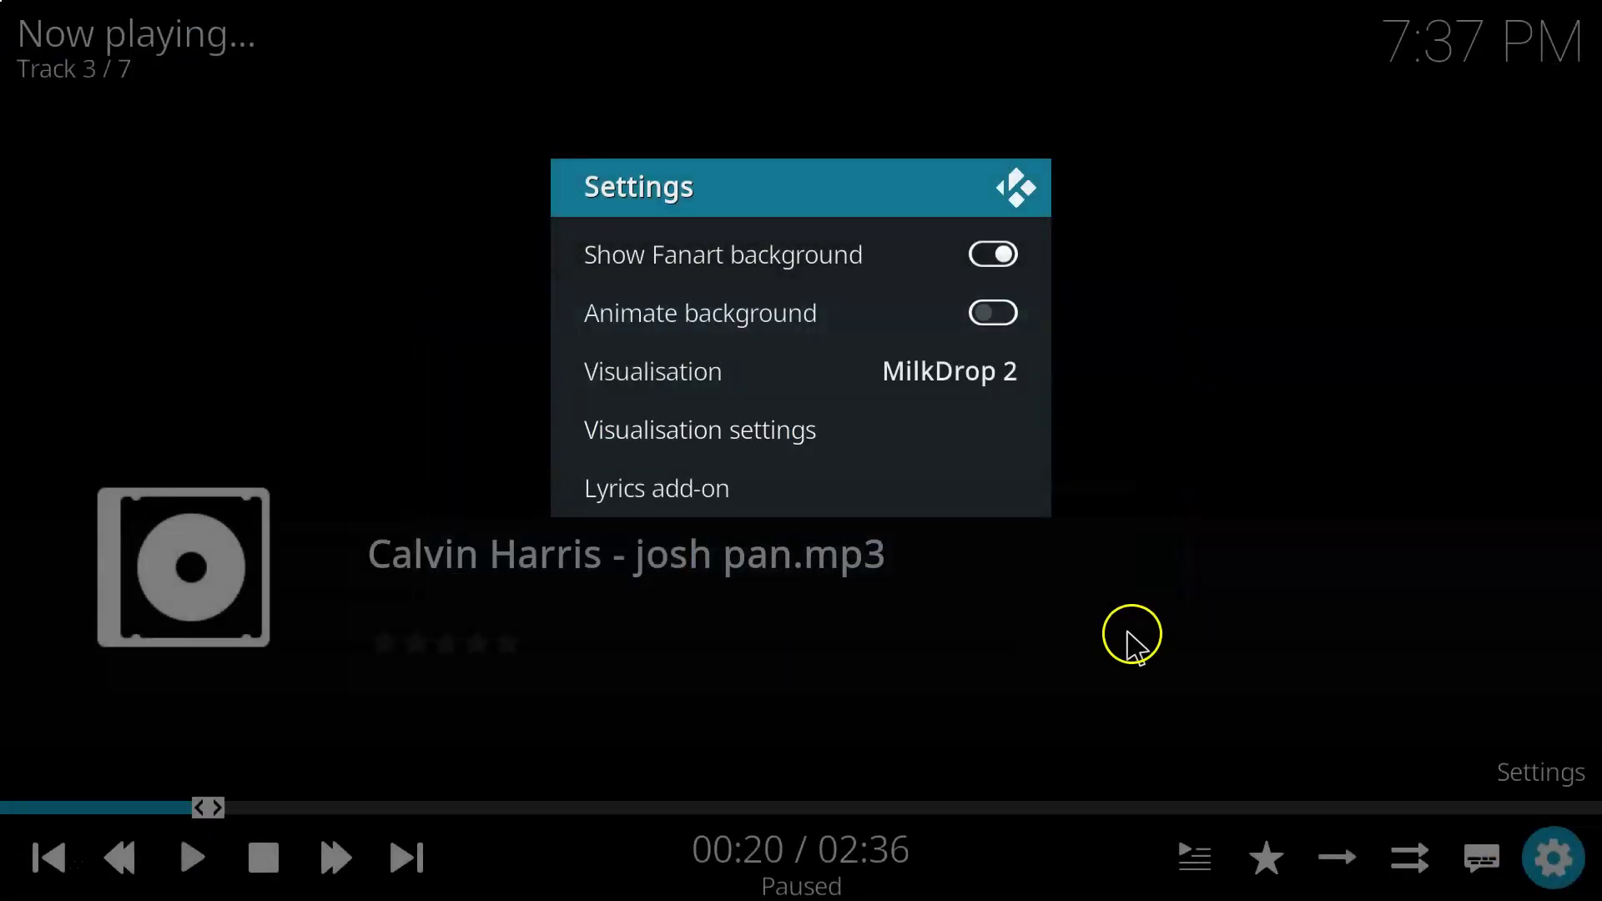
left_click(910, 373)
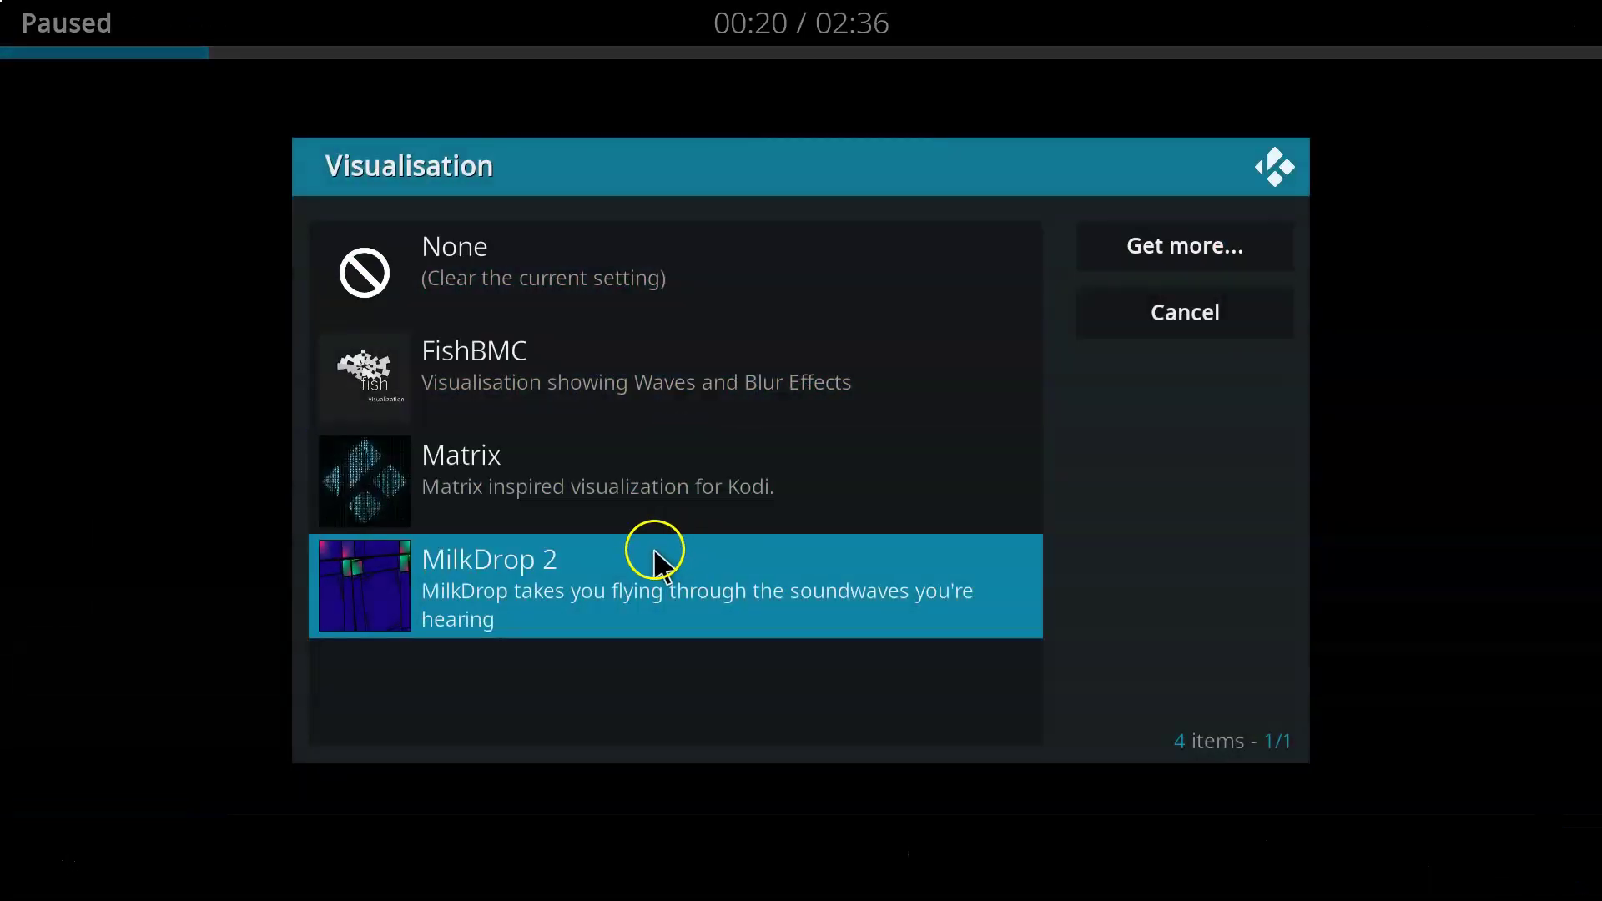
left_click(1148, 246)
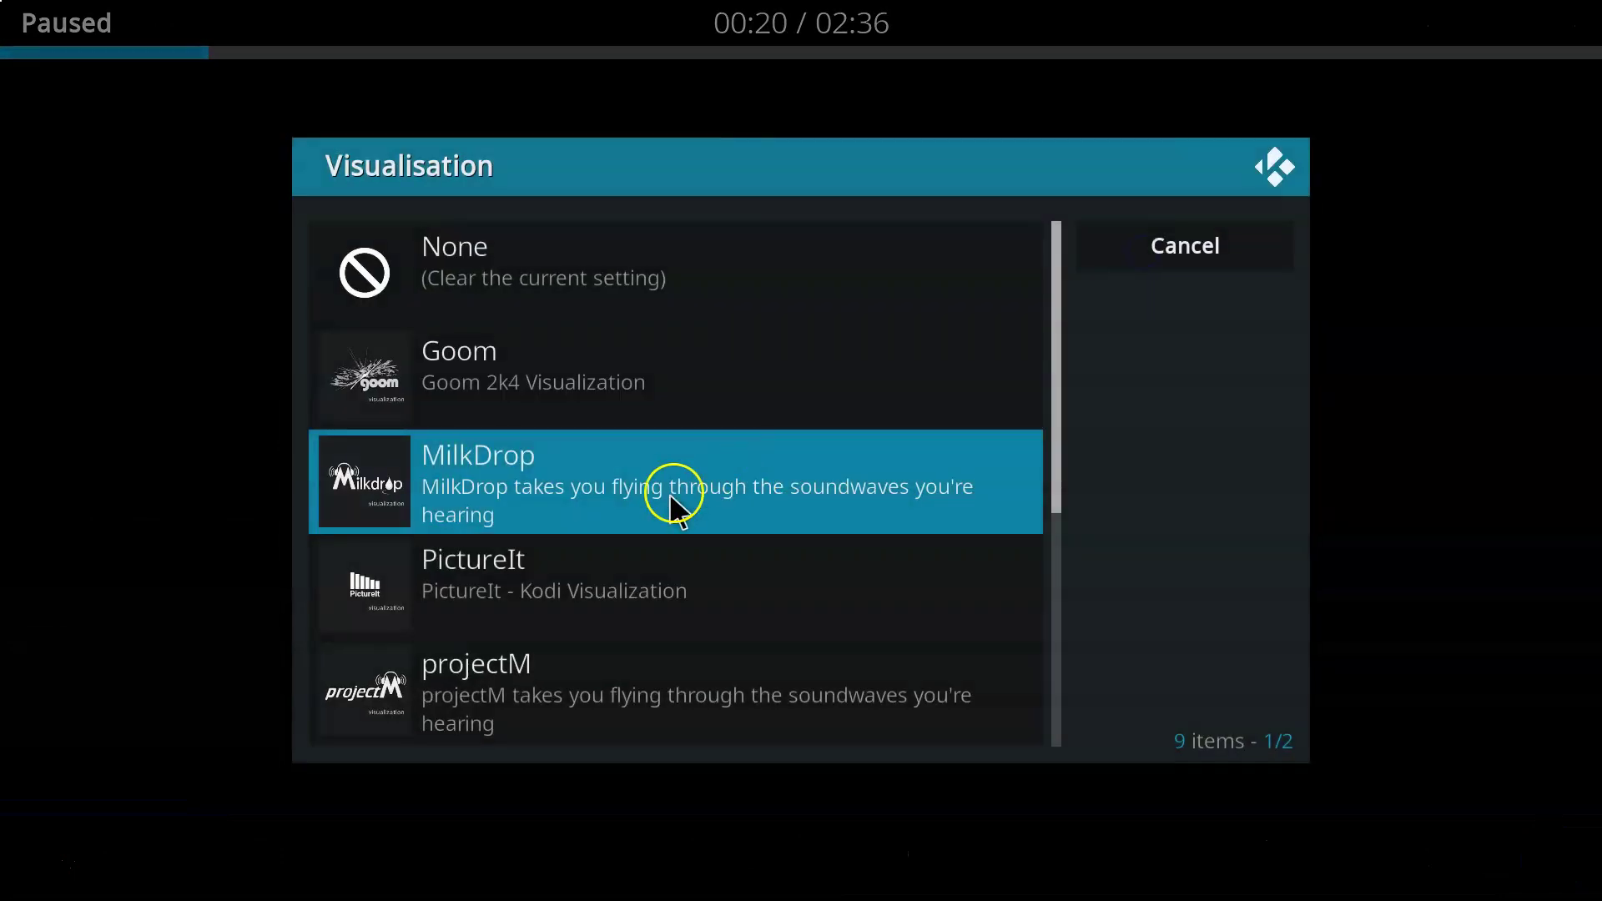
left_click(590, 504)
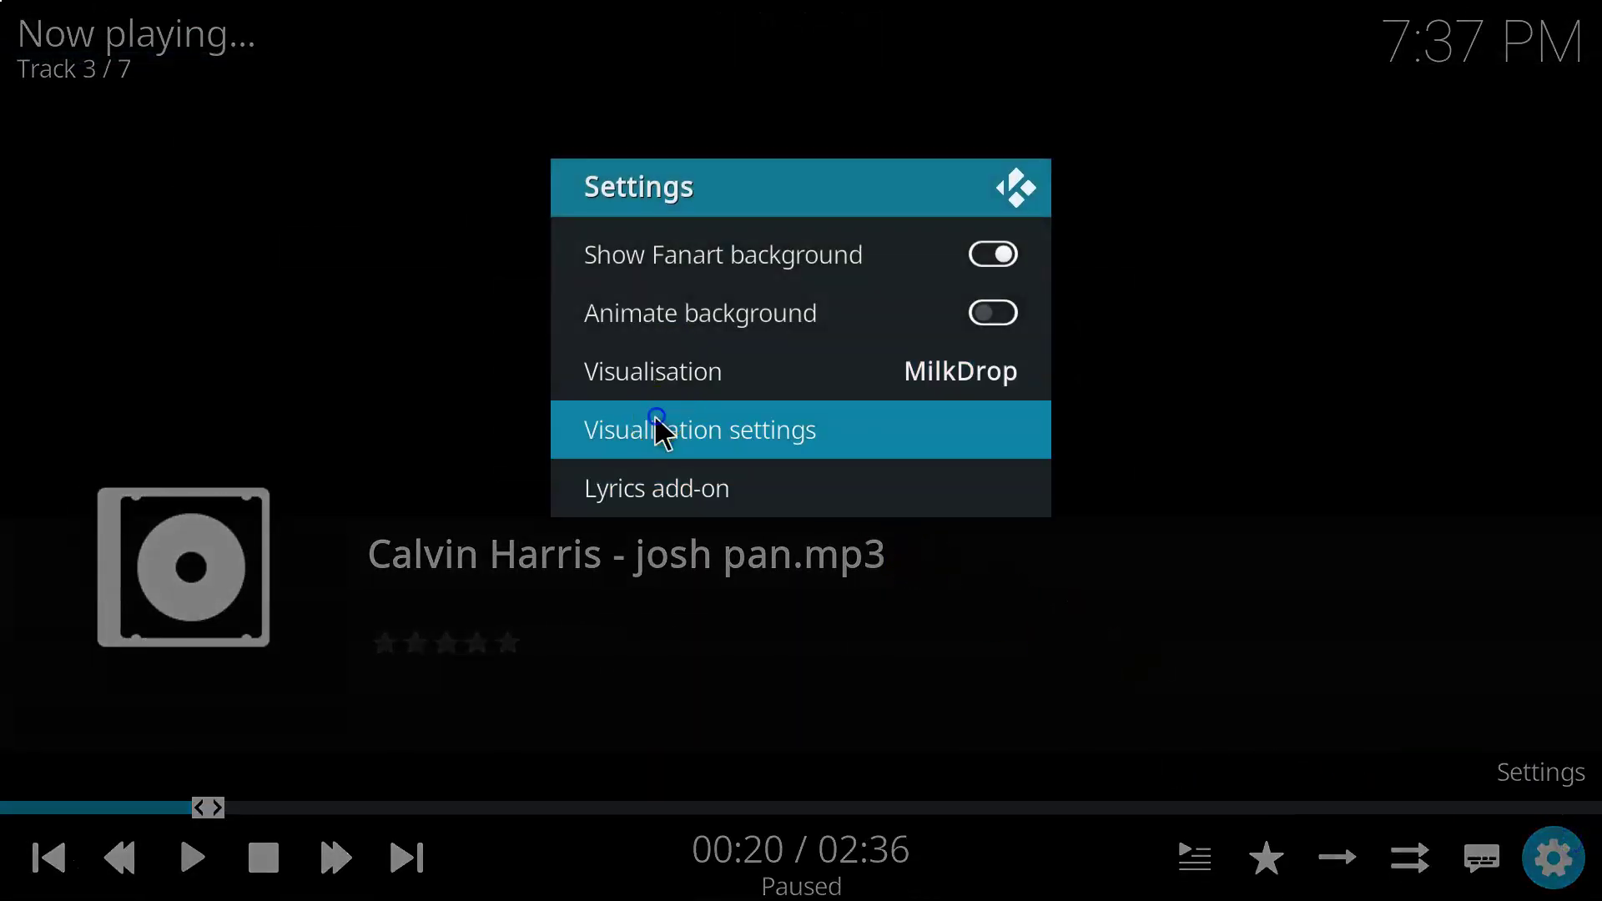
- Open MilkDrop's visualisation settings, review them, and close them with OK
left_click(661, 432)
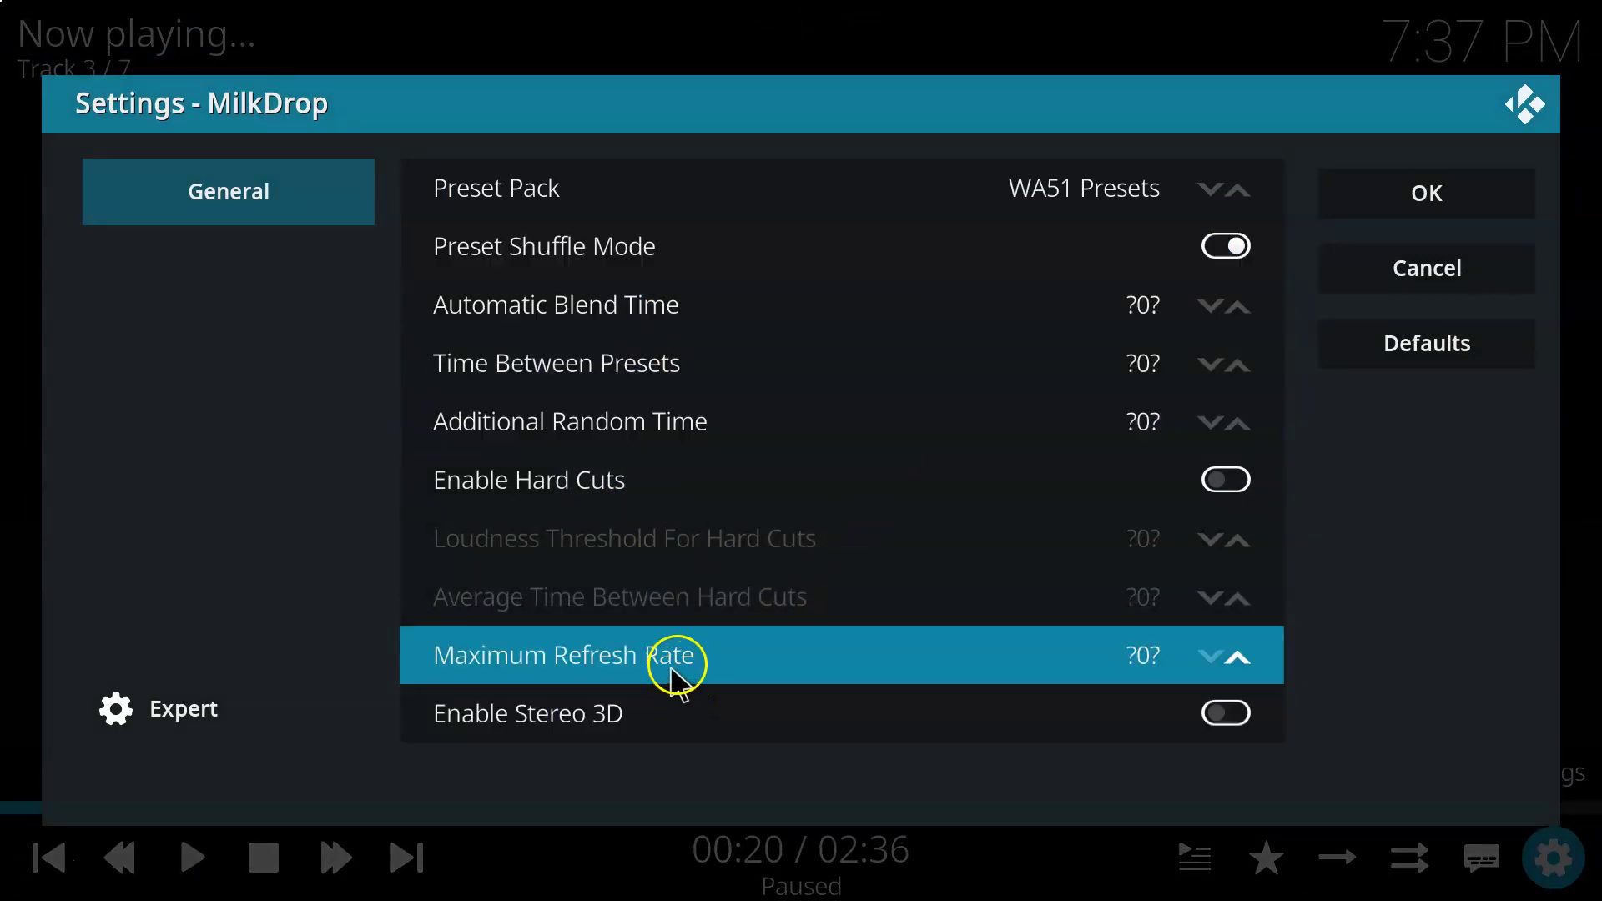
left_click(1427, 194)
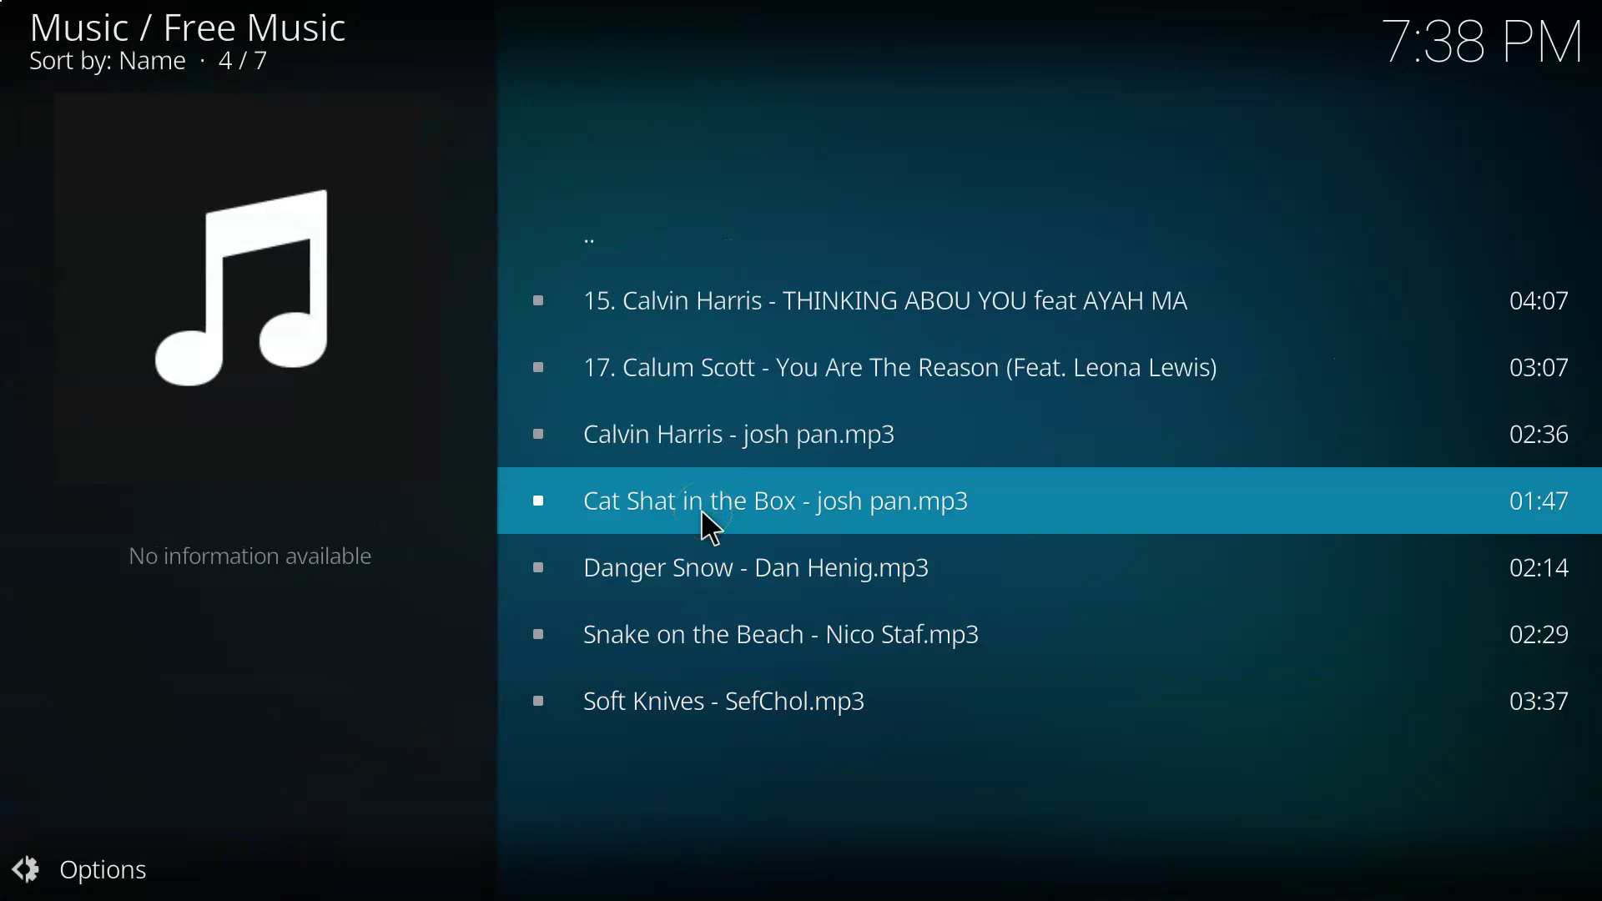
- Play 'Cat Shat in the Box - josh pan.mp3' and show its visualisation fullscreen
left_click(701, 509)
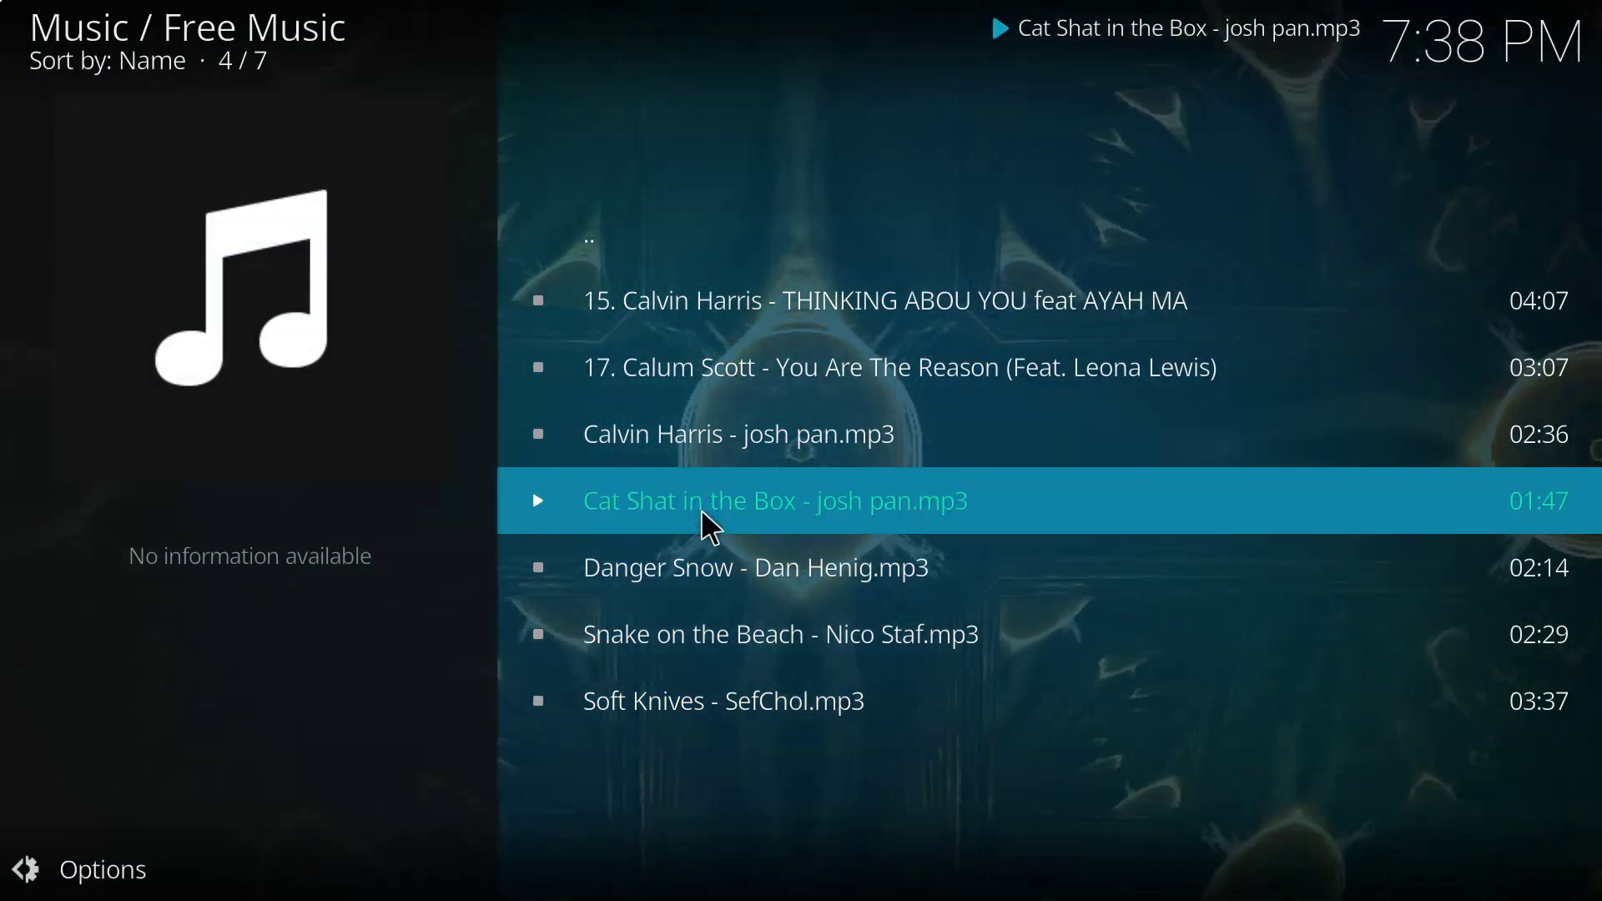
key("Left")
key("Down")
key("Down")
key("Down")
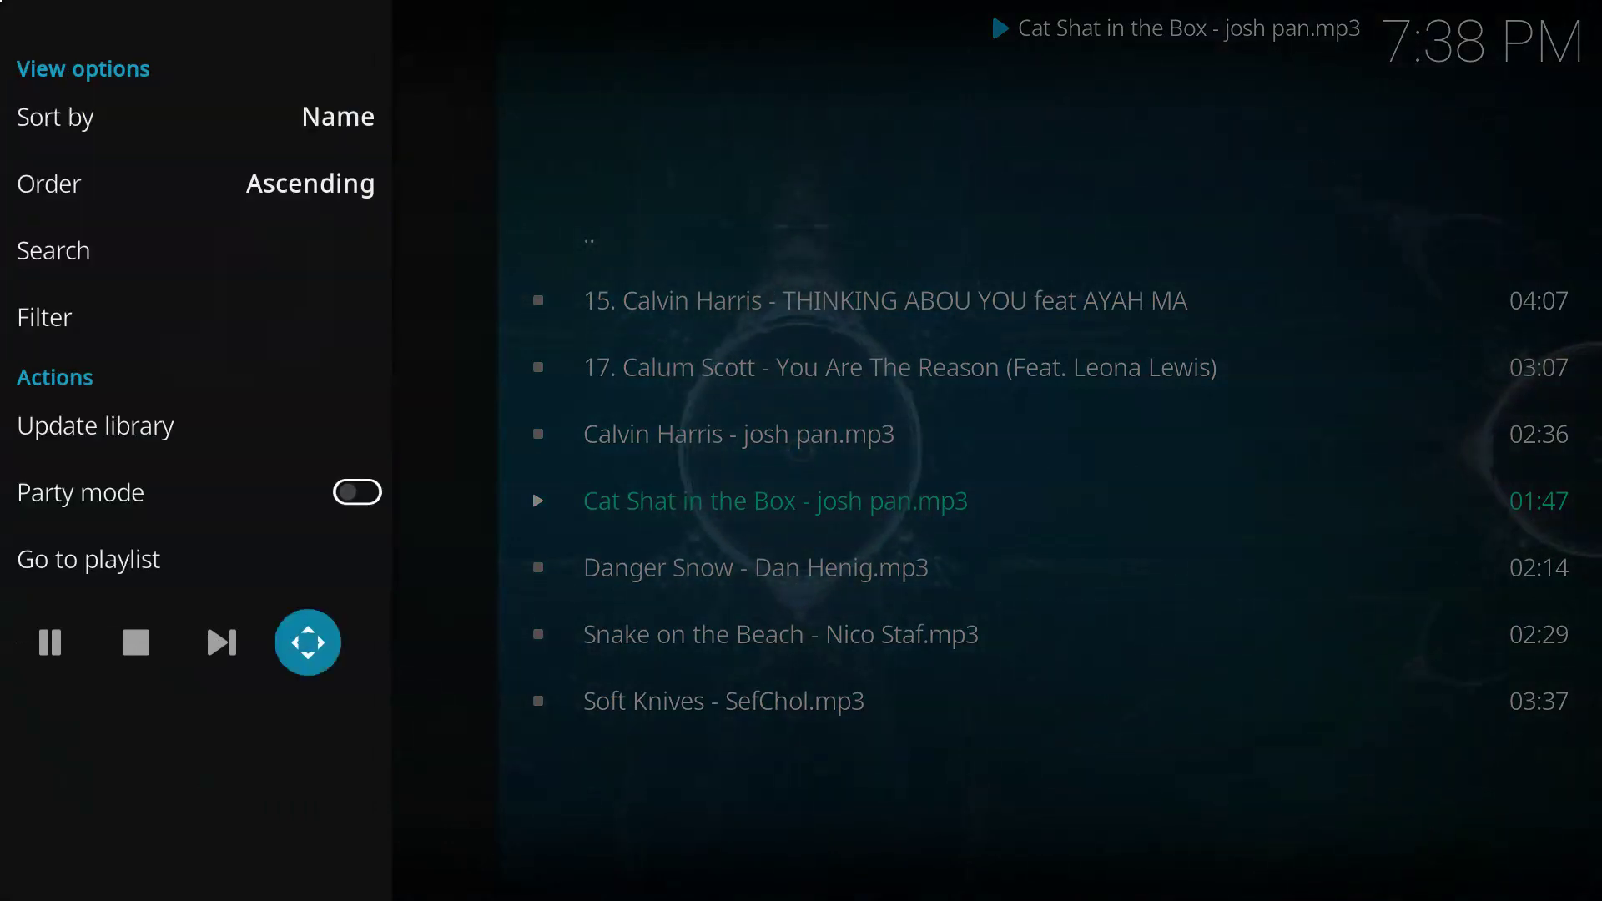
key("Right")
key("Left")
key("Down")
key("Down")
key("Down")
key("Down")
key("Down")
key("Down")
key("Down")
key("Right")
key("Left")
key("Down")
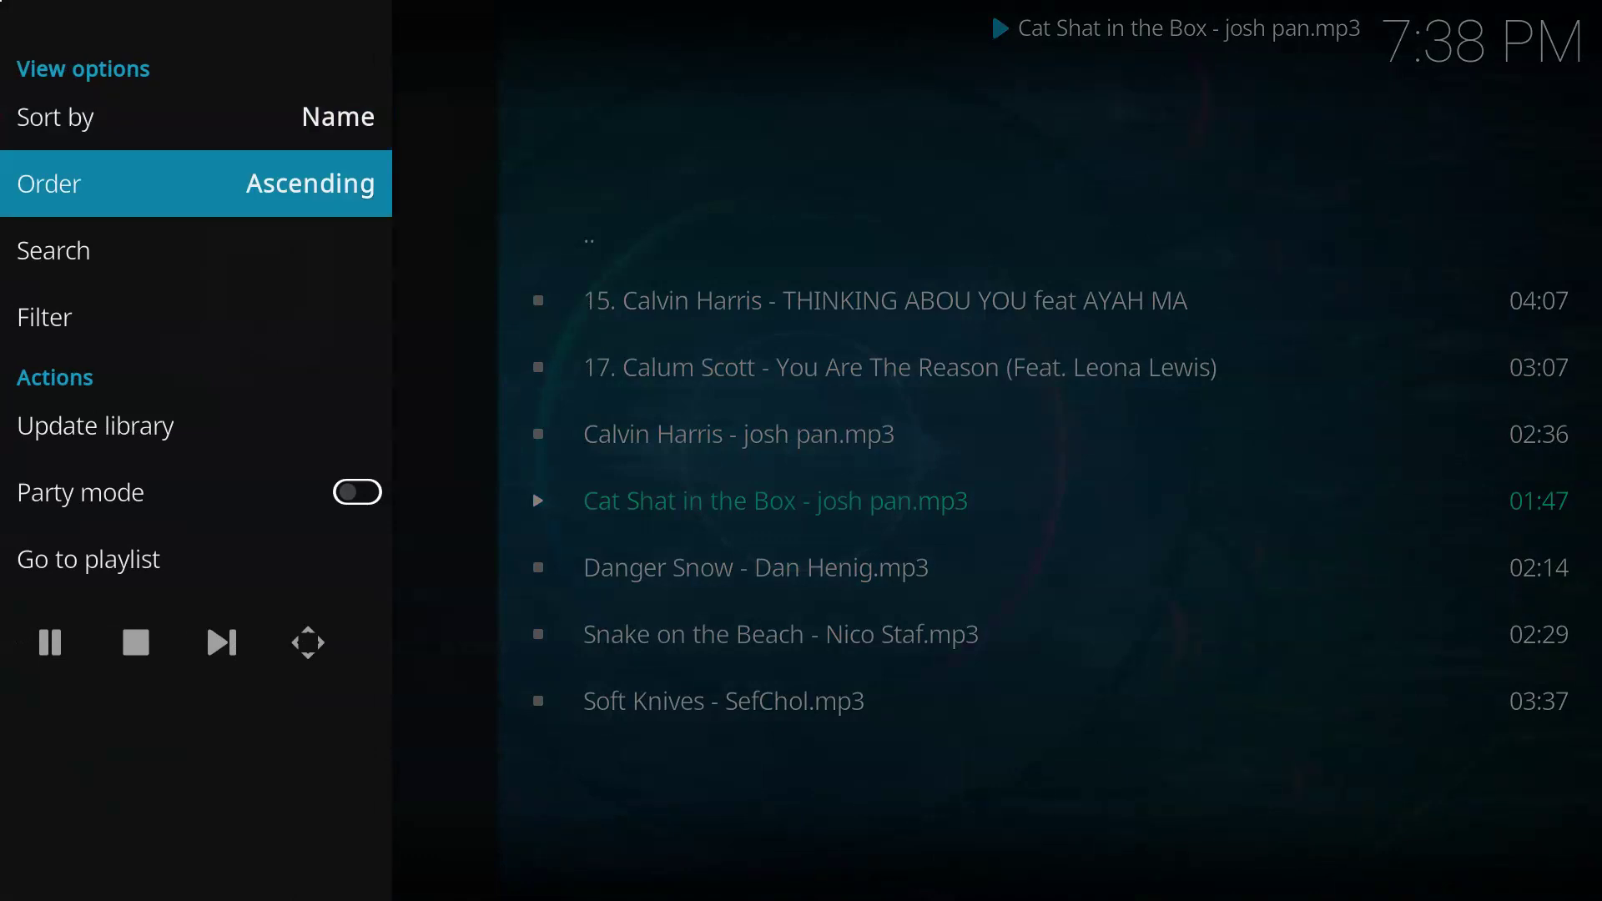
key("Down")
key("Down")
key("Down")
key("Down")
key("Down")
key("Down")
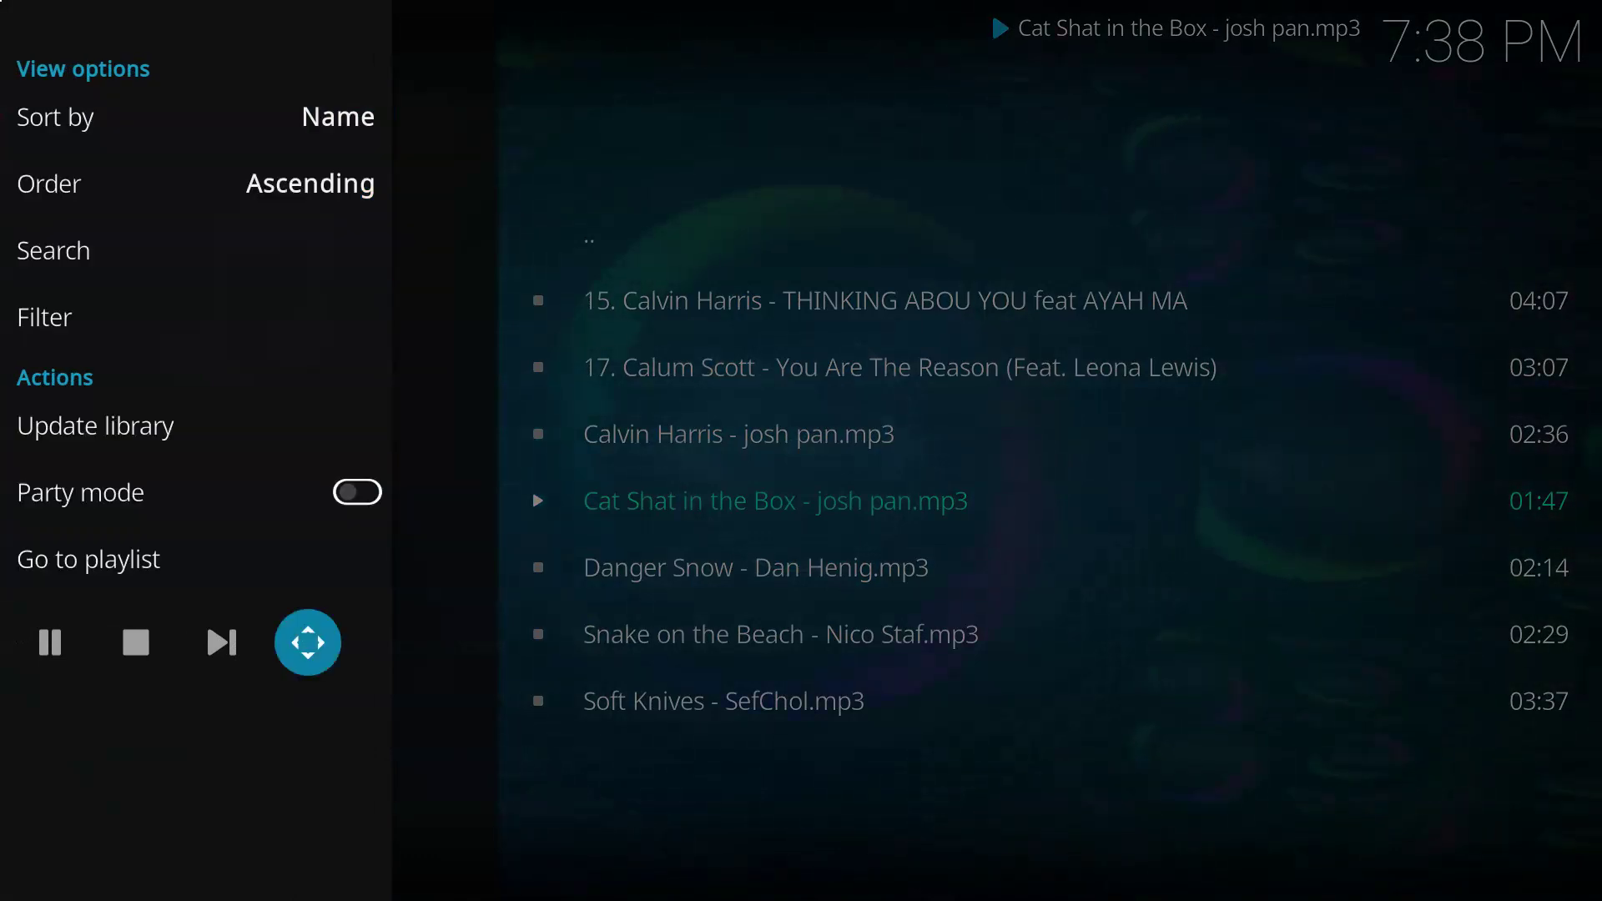
key("Return")
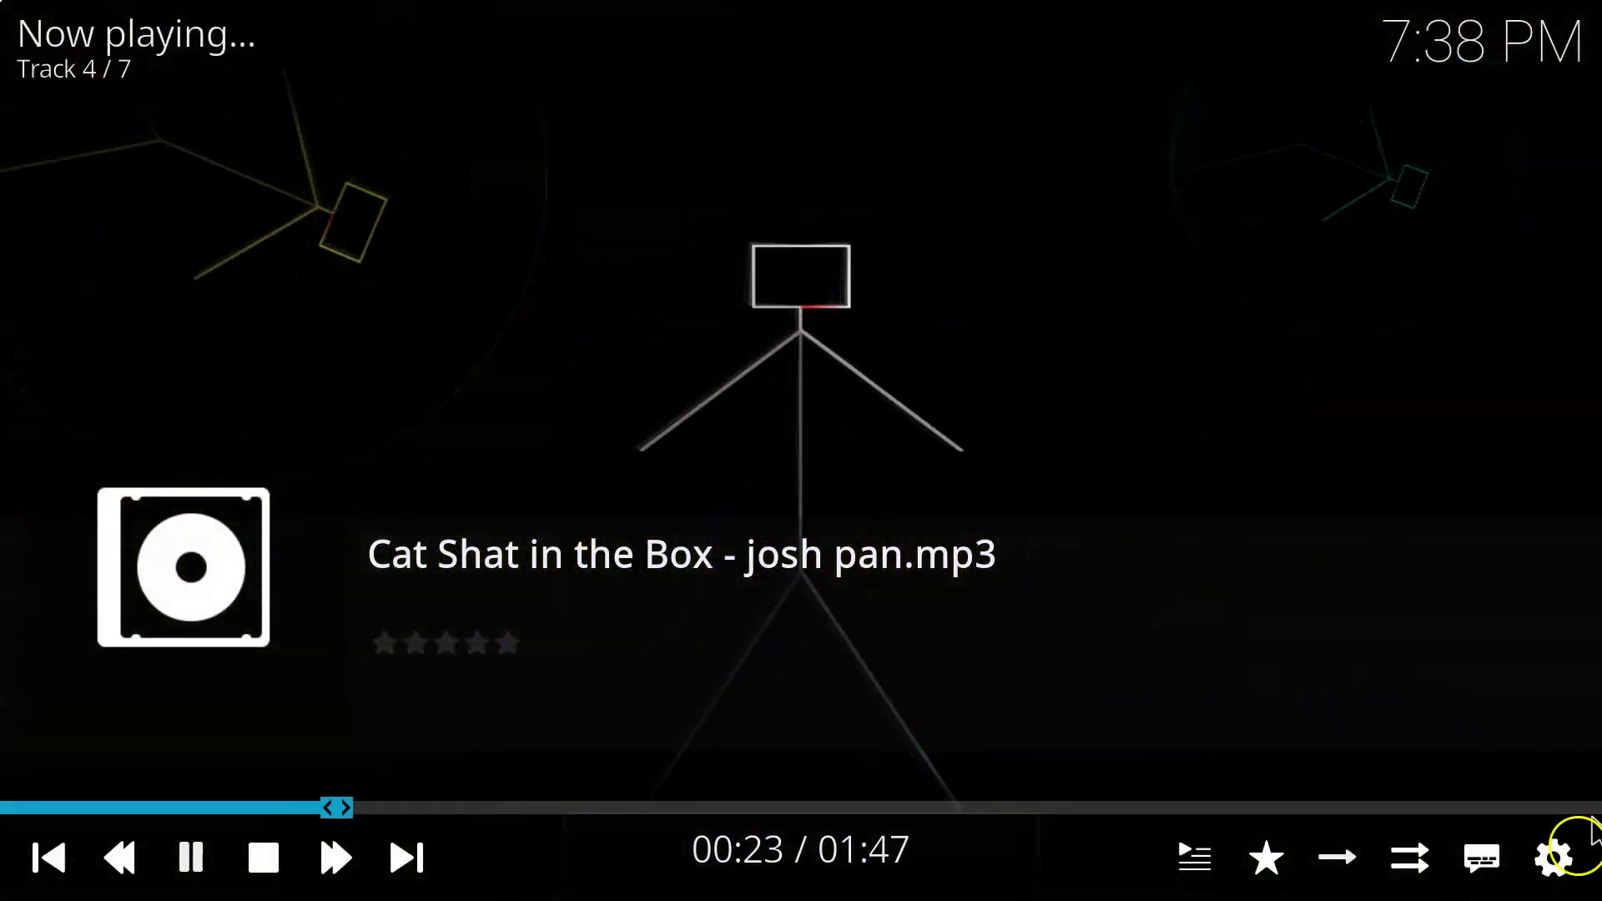
- Choose Matrix from the visualisation list in the player Settings
left_click(1555, 857)
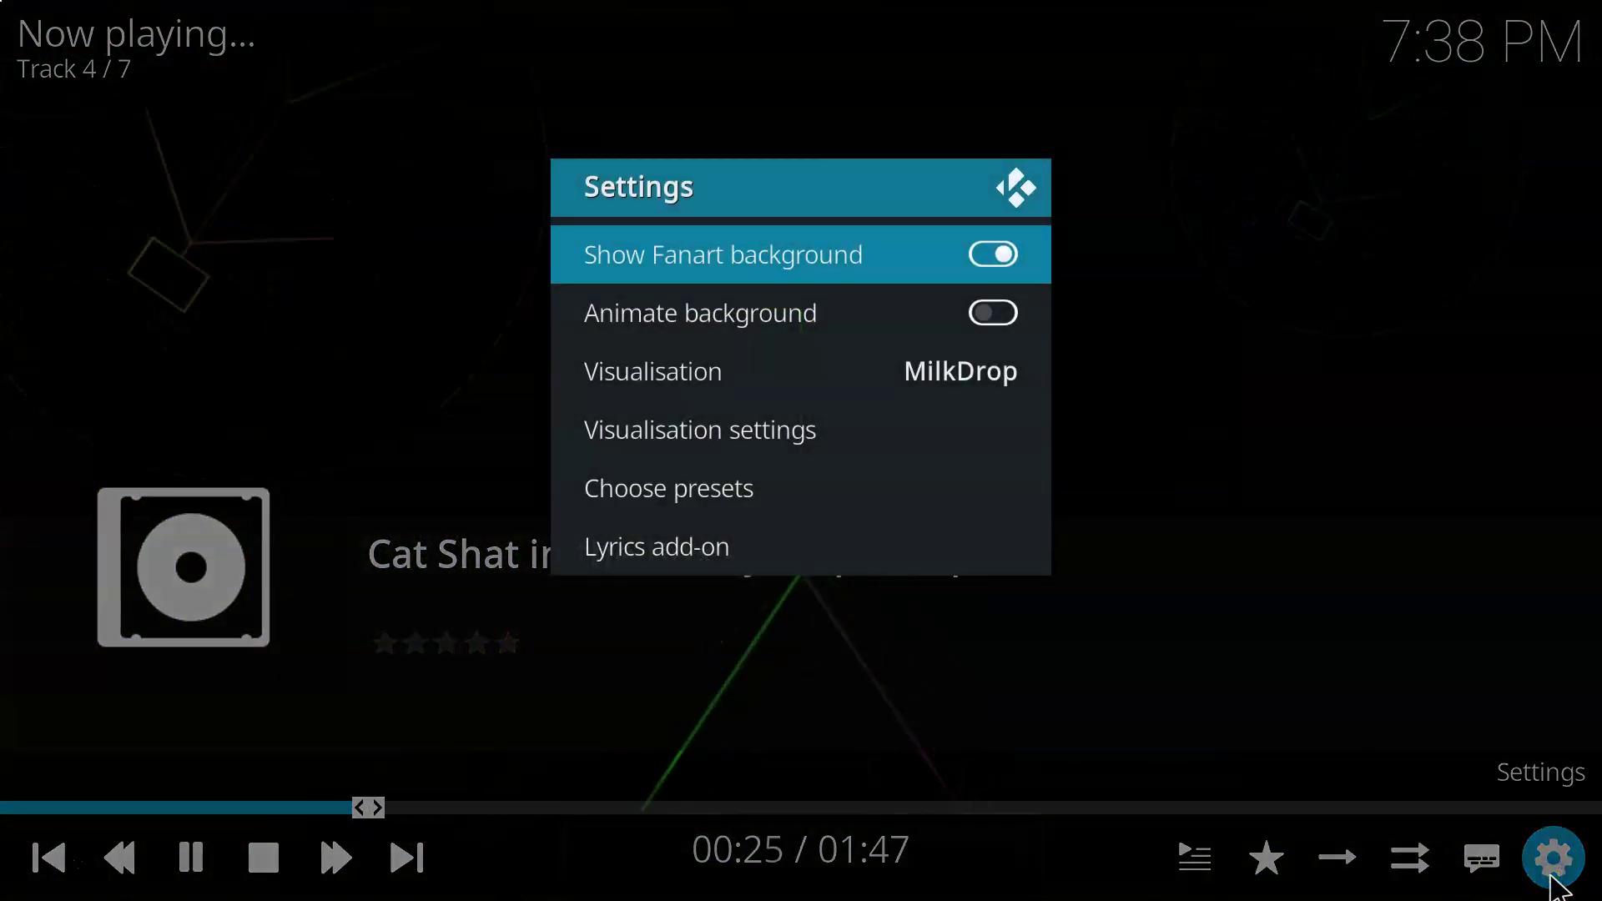
left_click(925, 380)
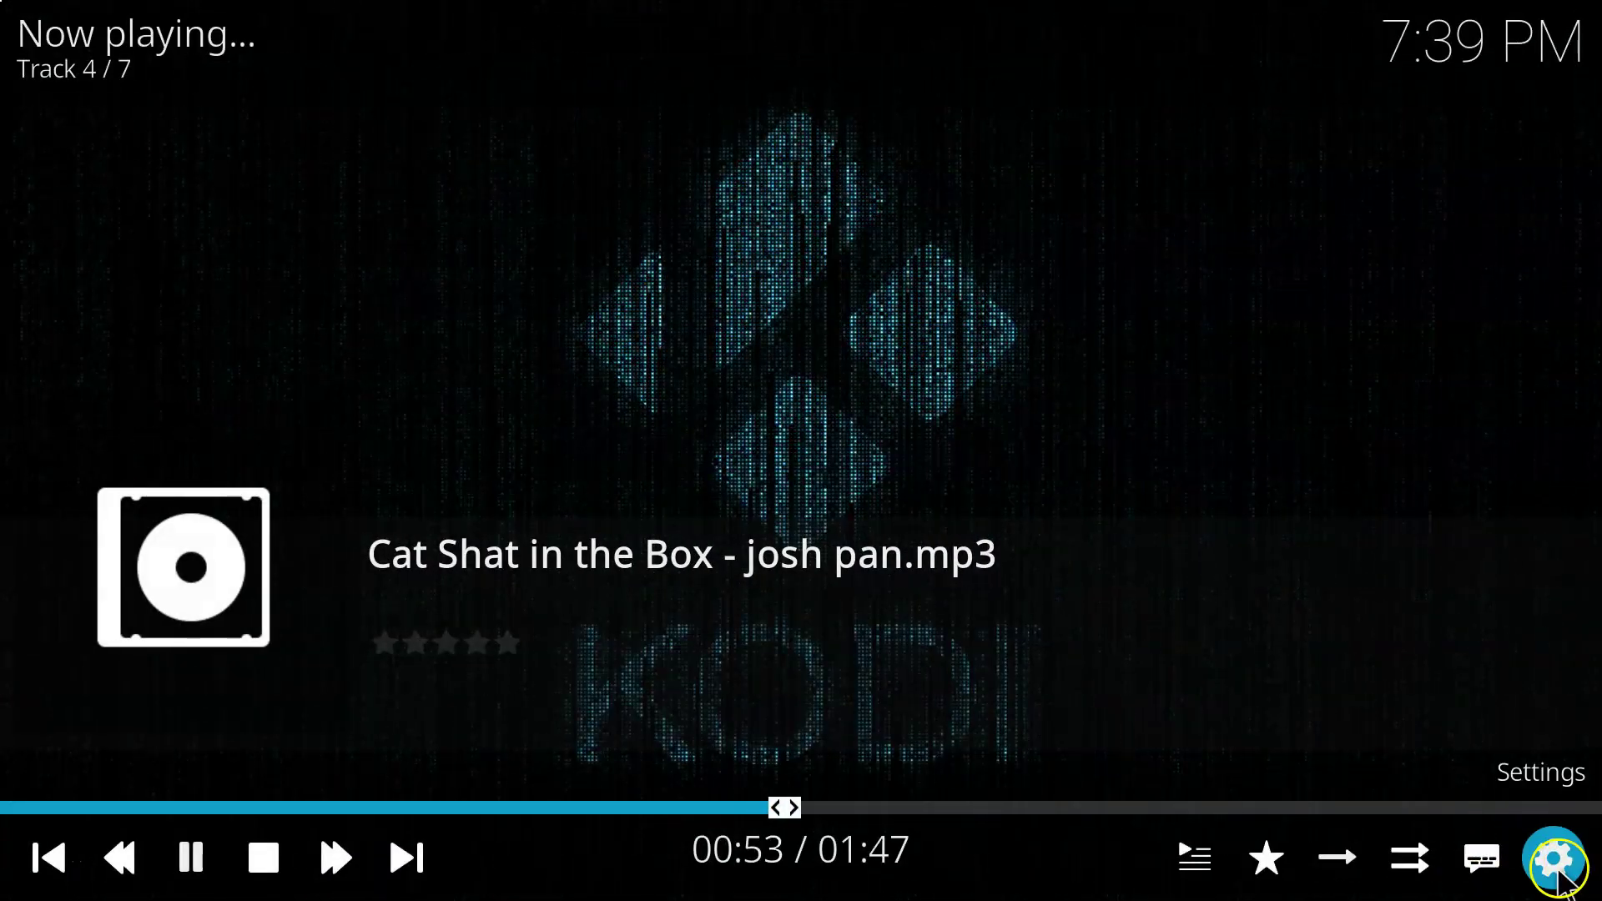
- Raise Matrix noise fluctuation, set distort threshold to 78 and red to 190
left_click(1556, 858)
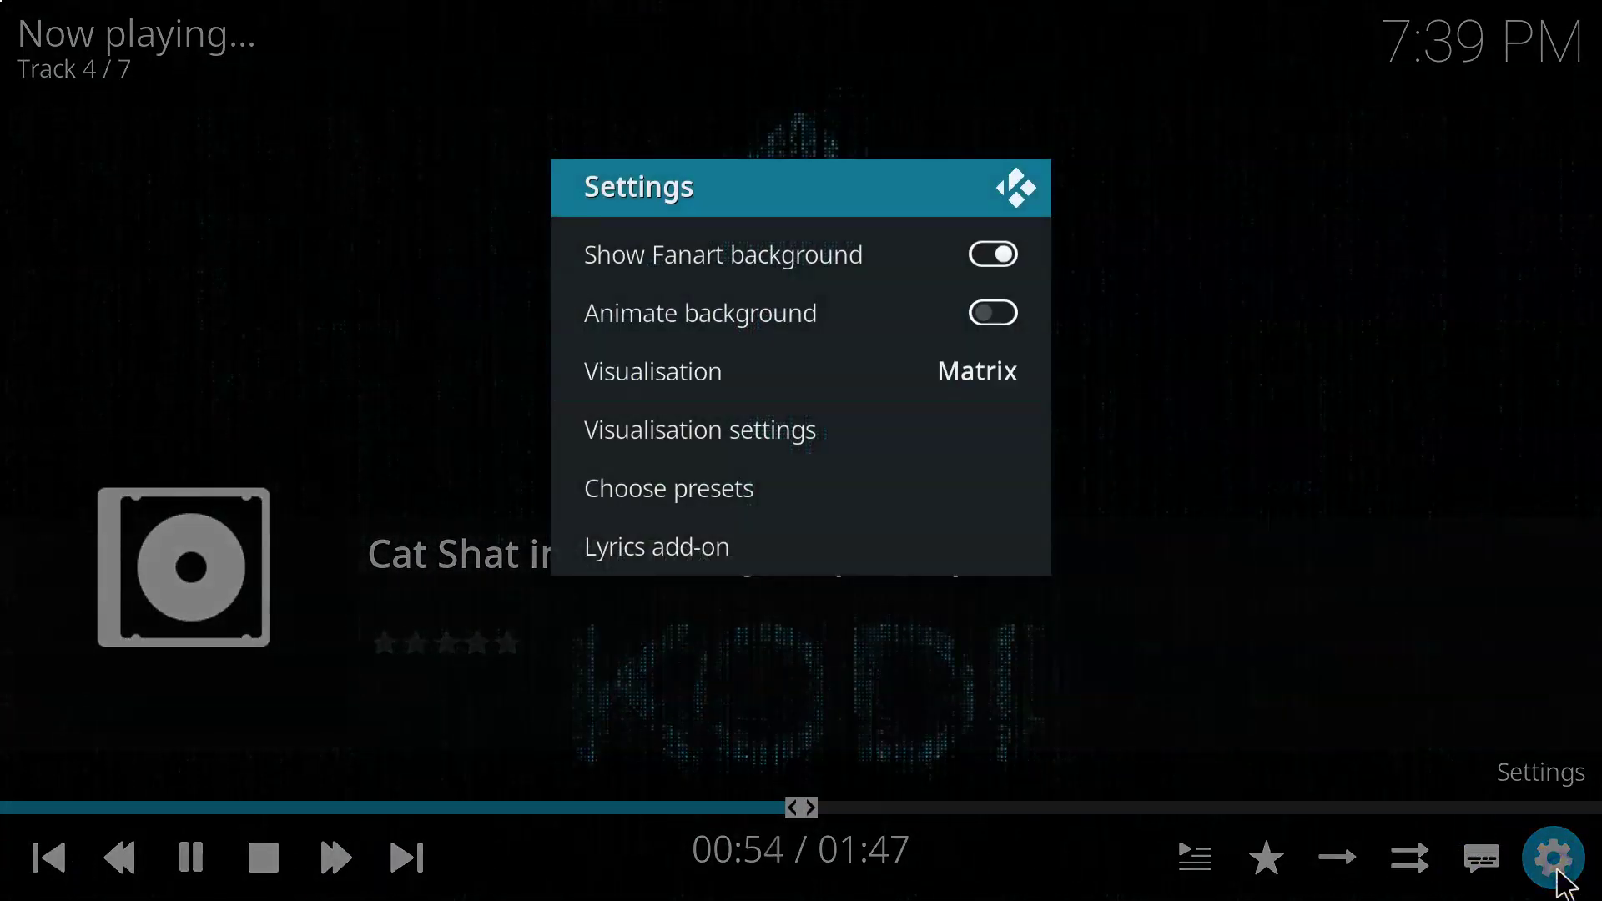
left_click(770, 427)
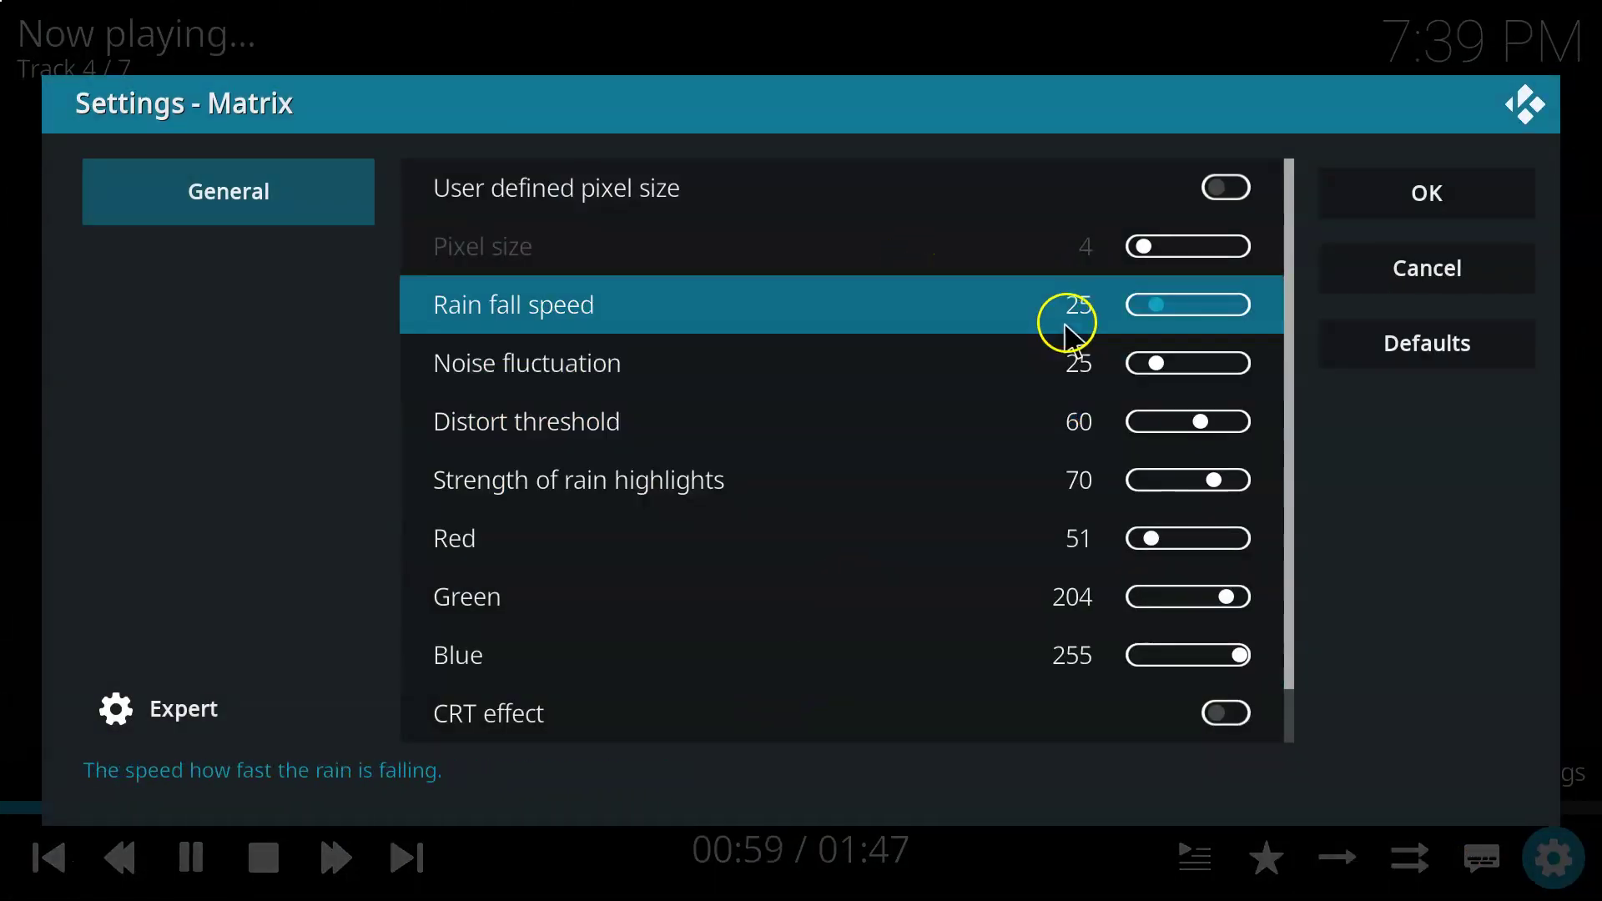
left_click(1192, 367)
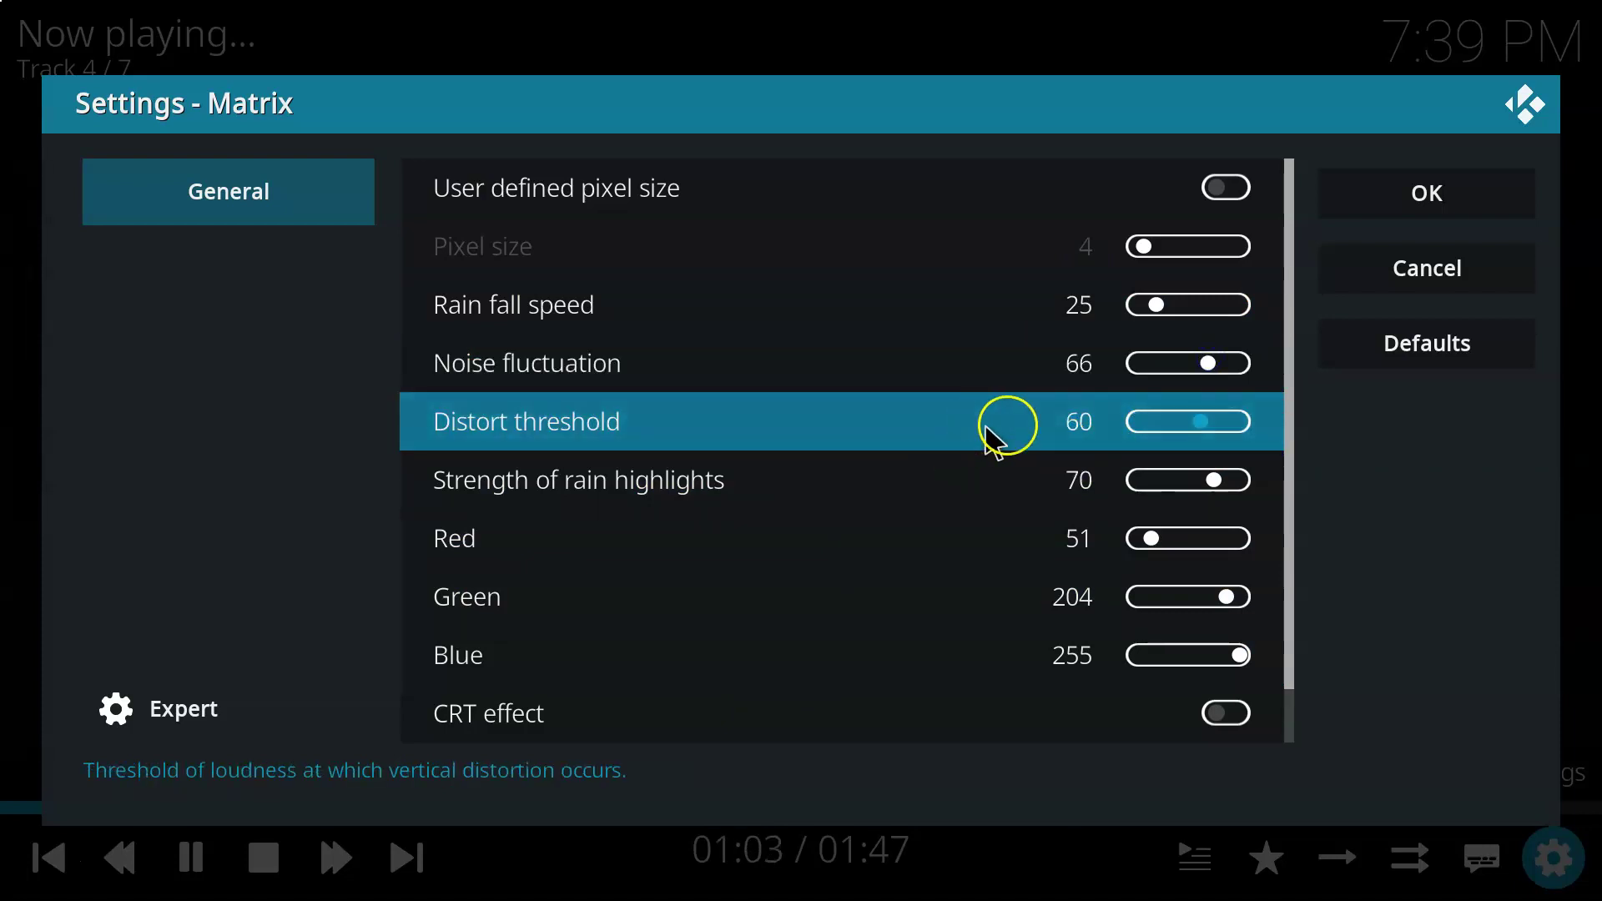
left_click(1226, 424)
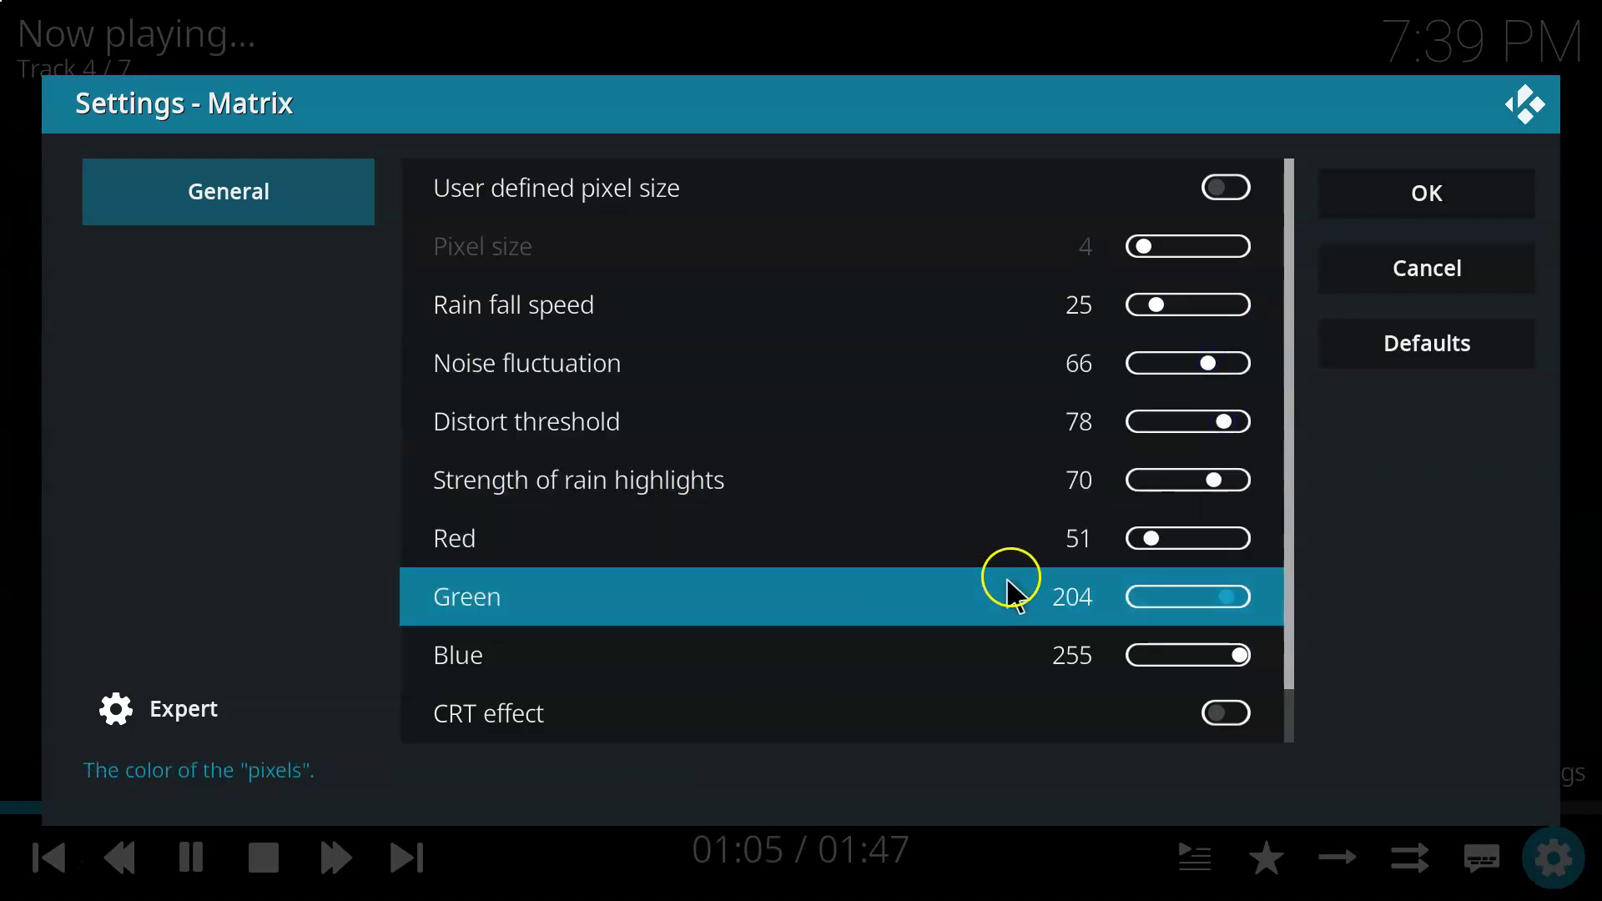
left_click(1208, 540)
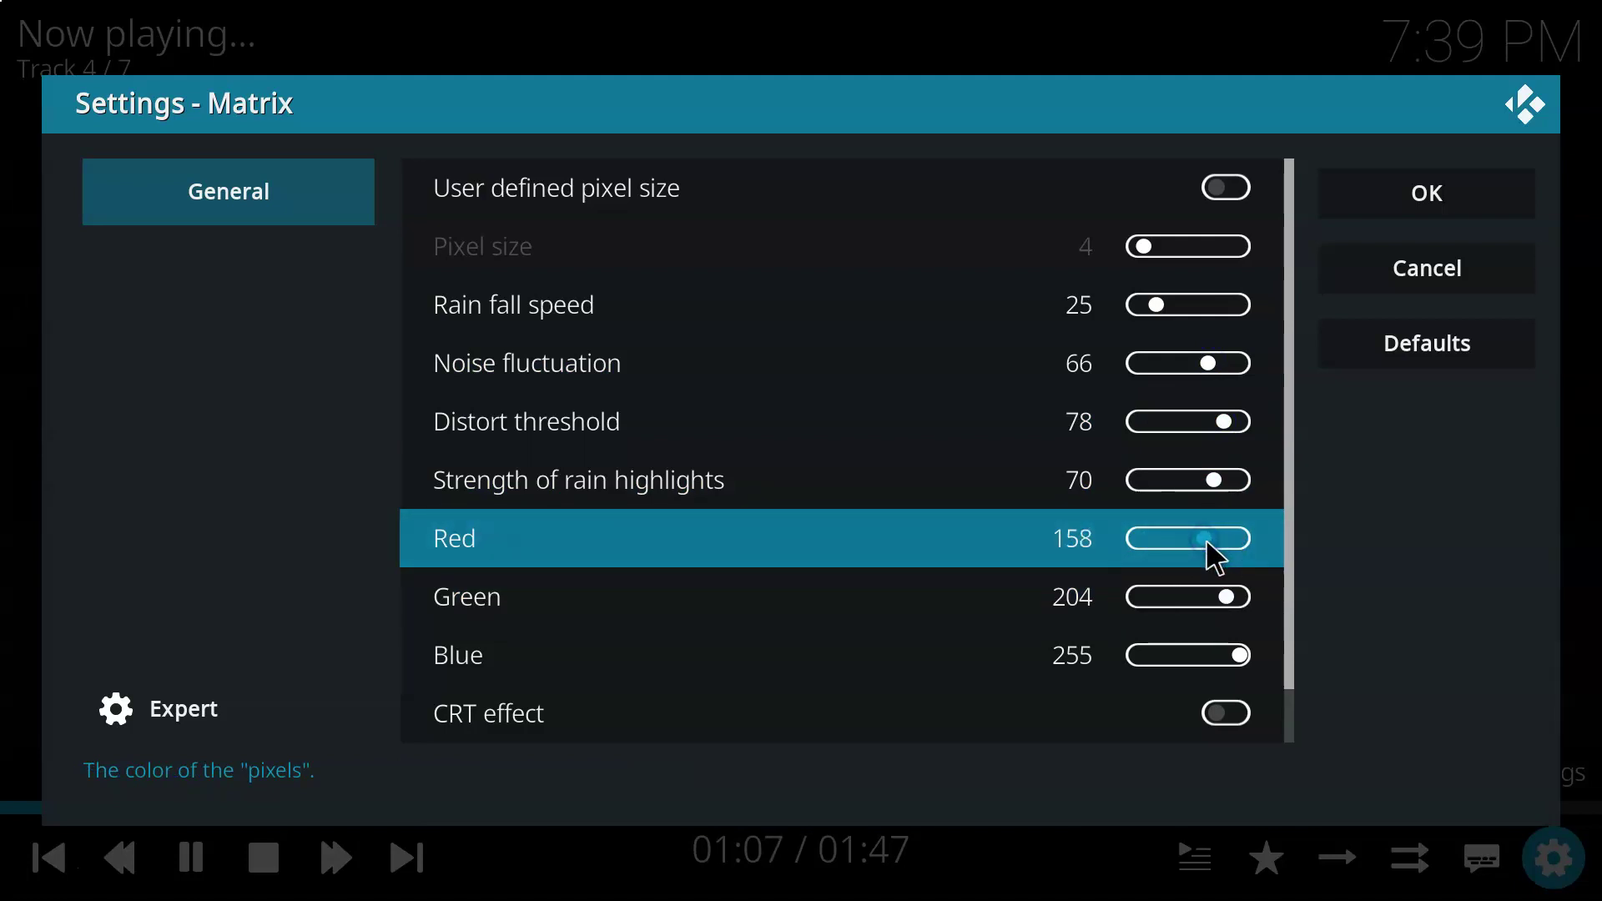
left_click(1221, 541)
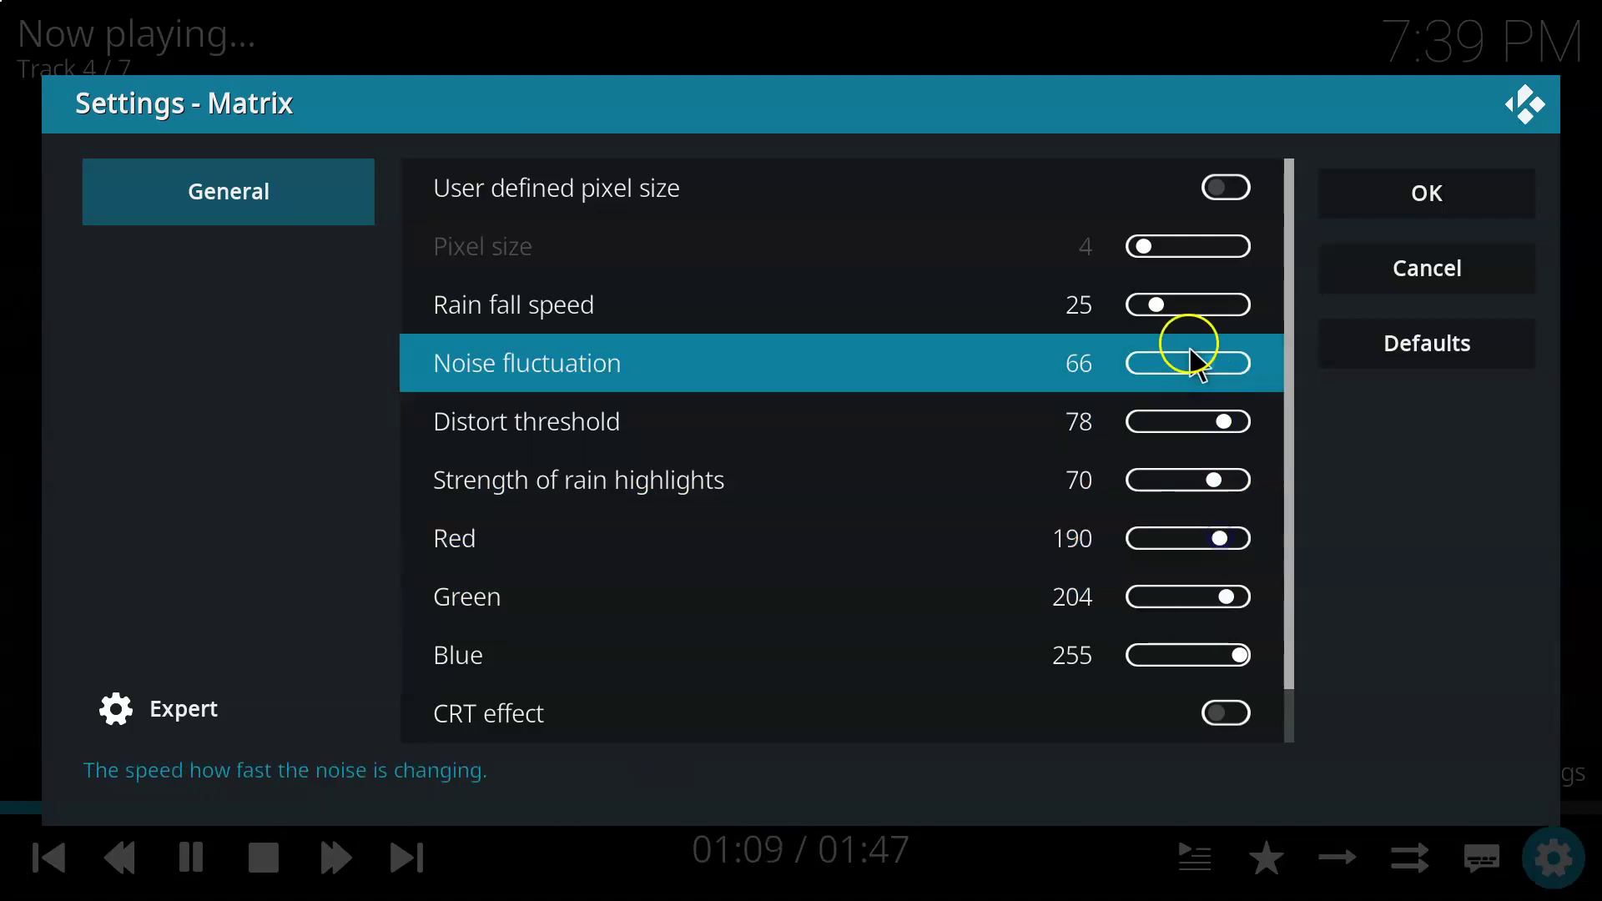
left_click(1406, 188)
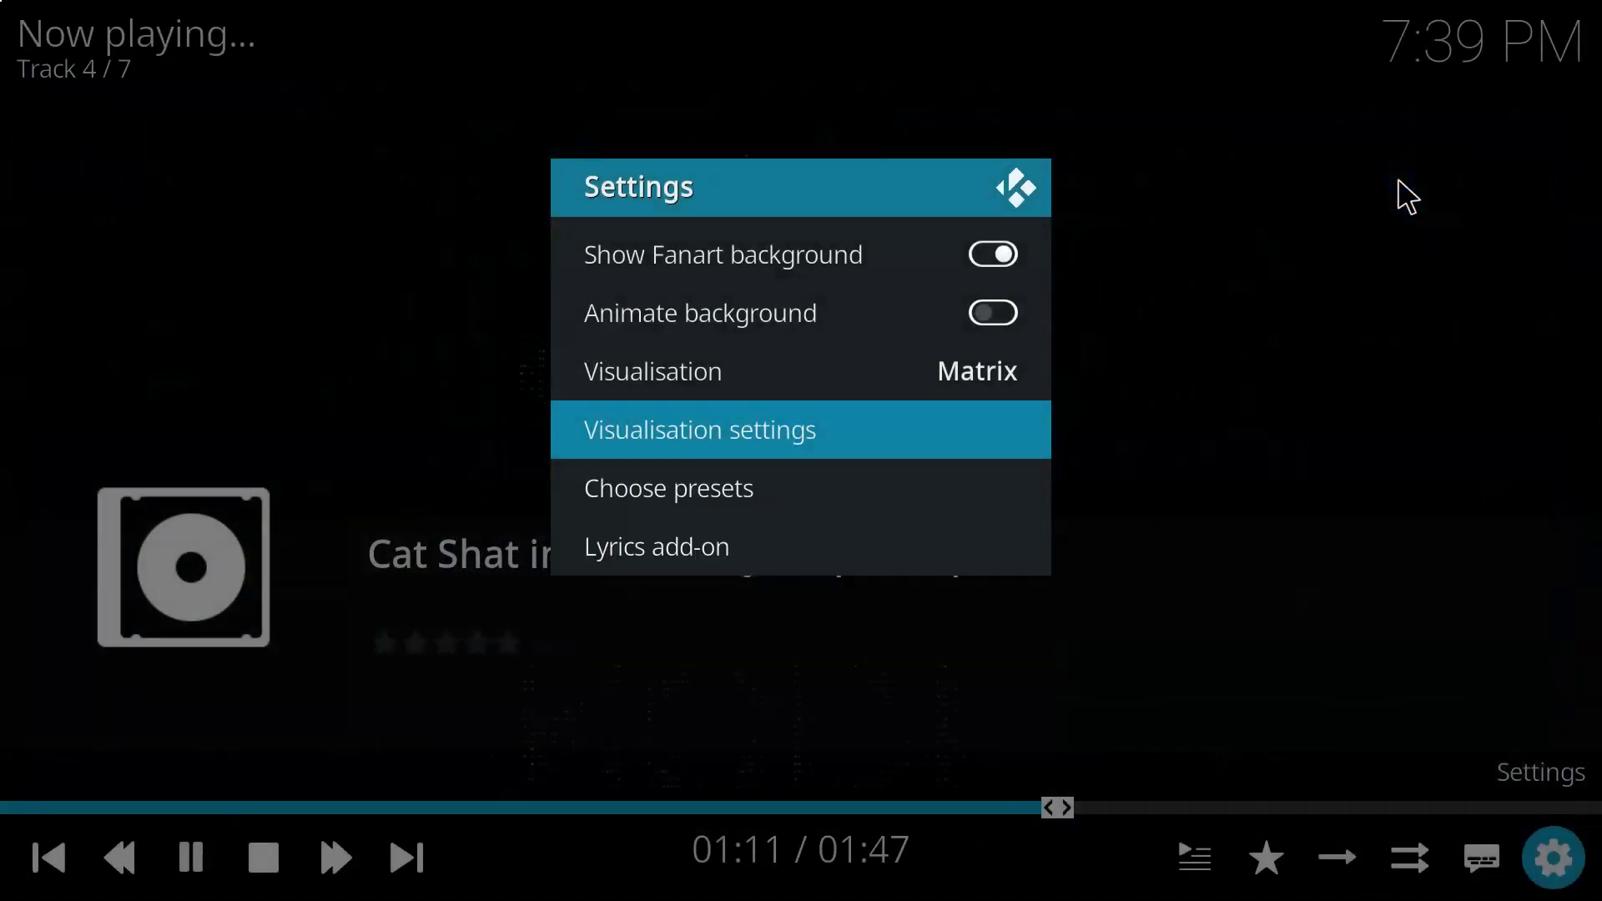
left_click(1083, 505)
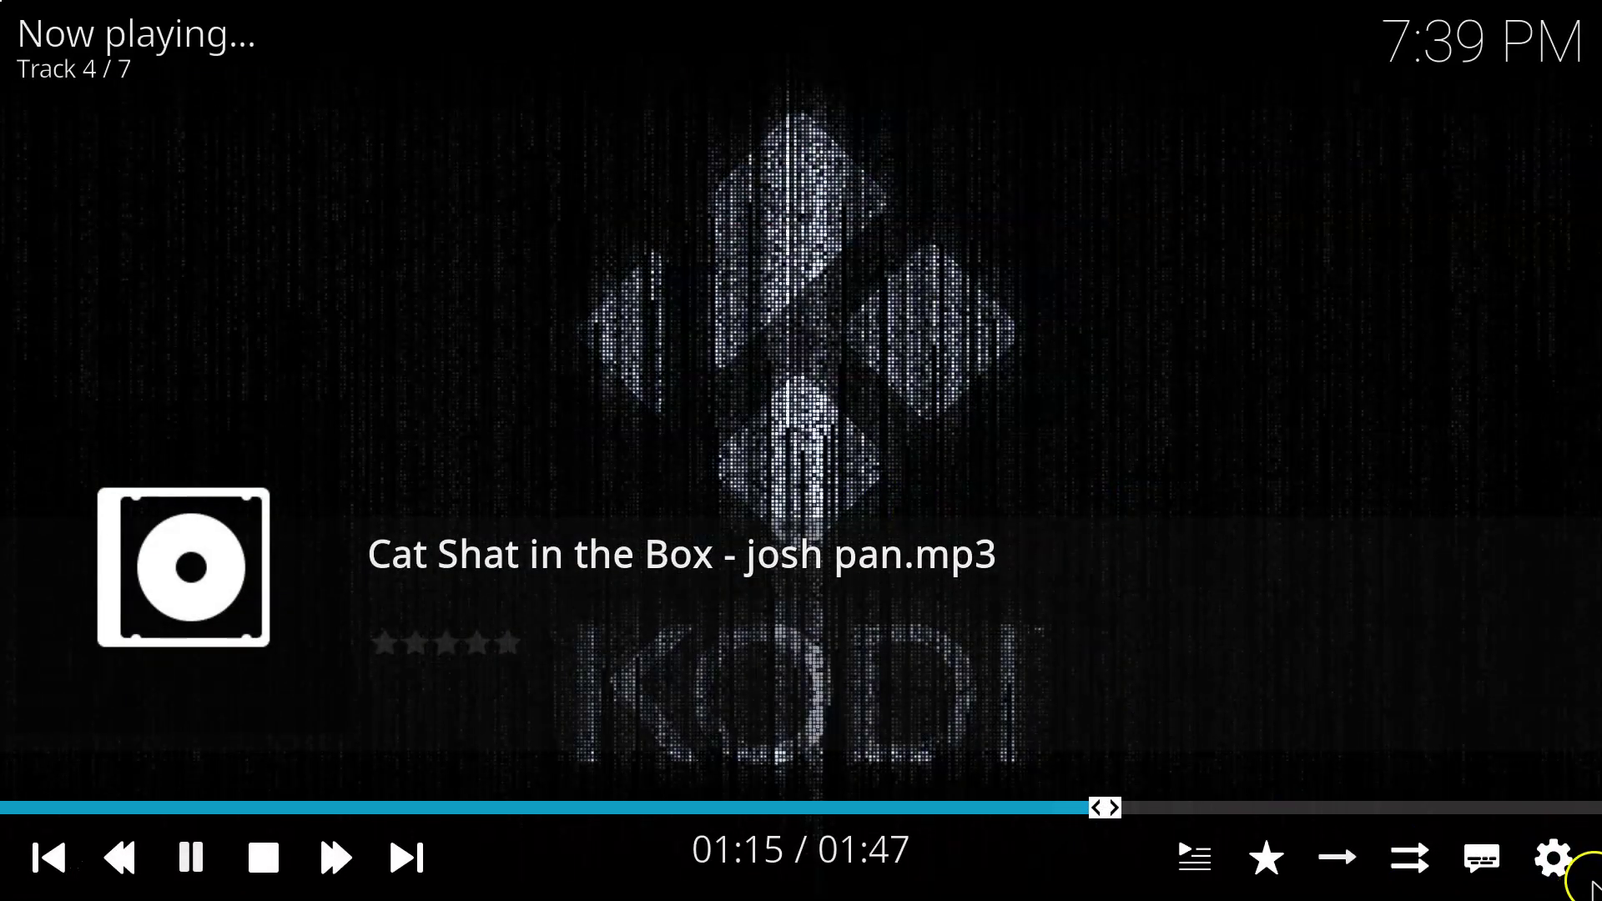
- Lower the Matrix red level to 66 and save
left_click(1552, 857)
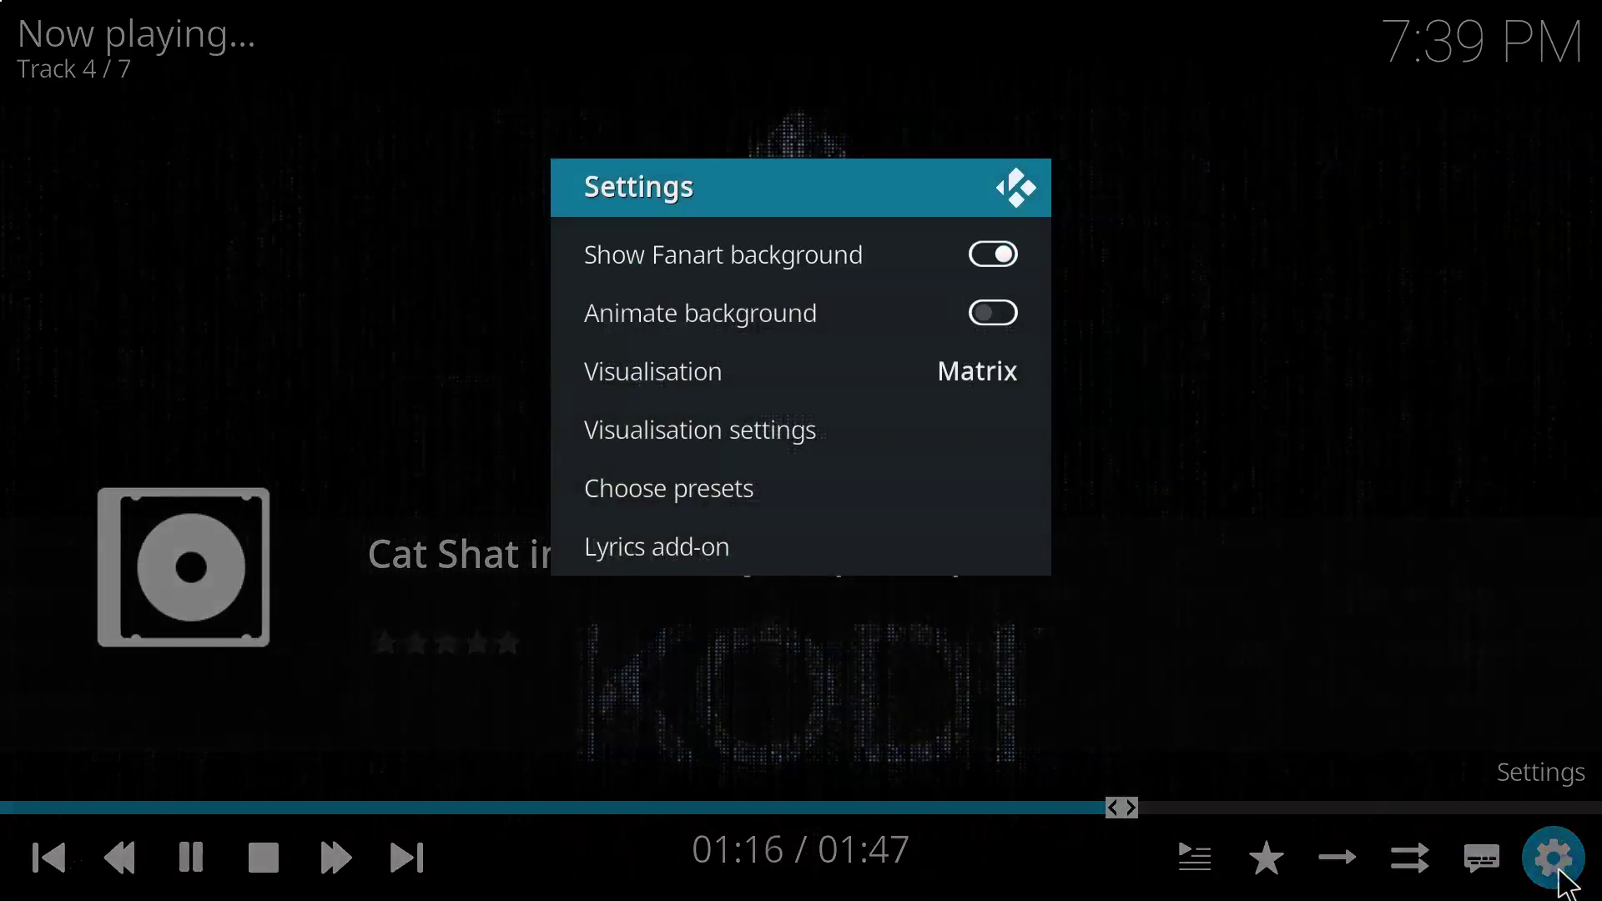
left_click(851, 429)
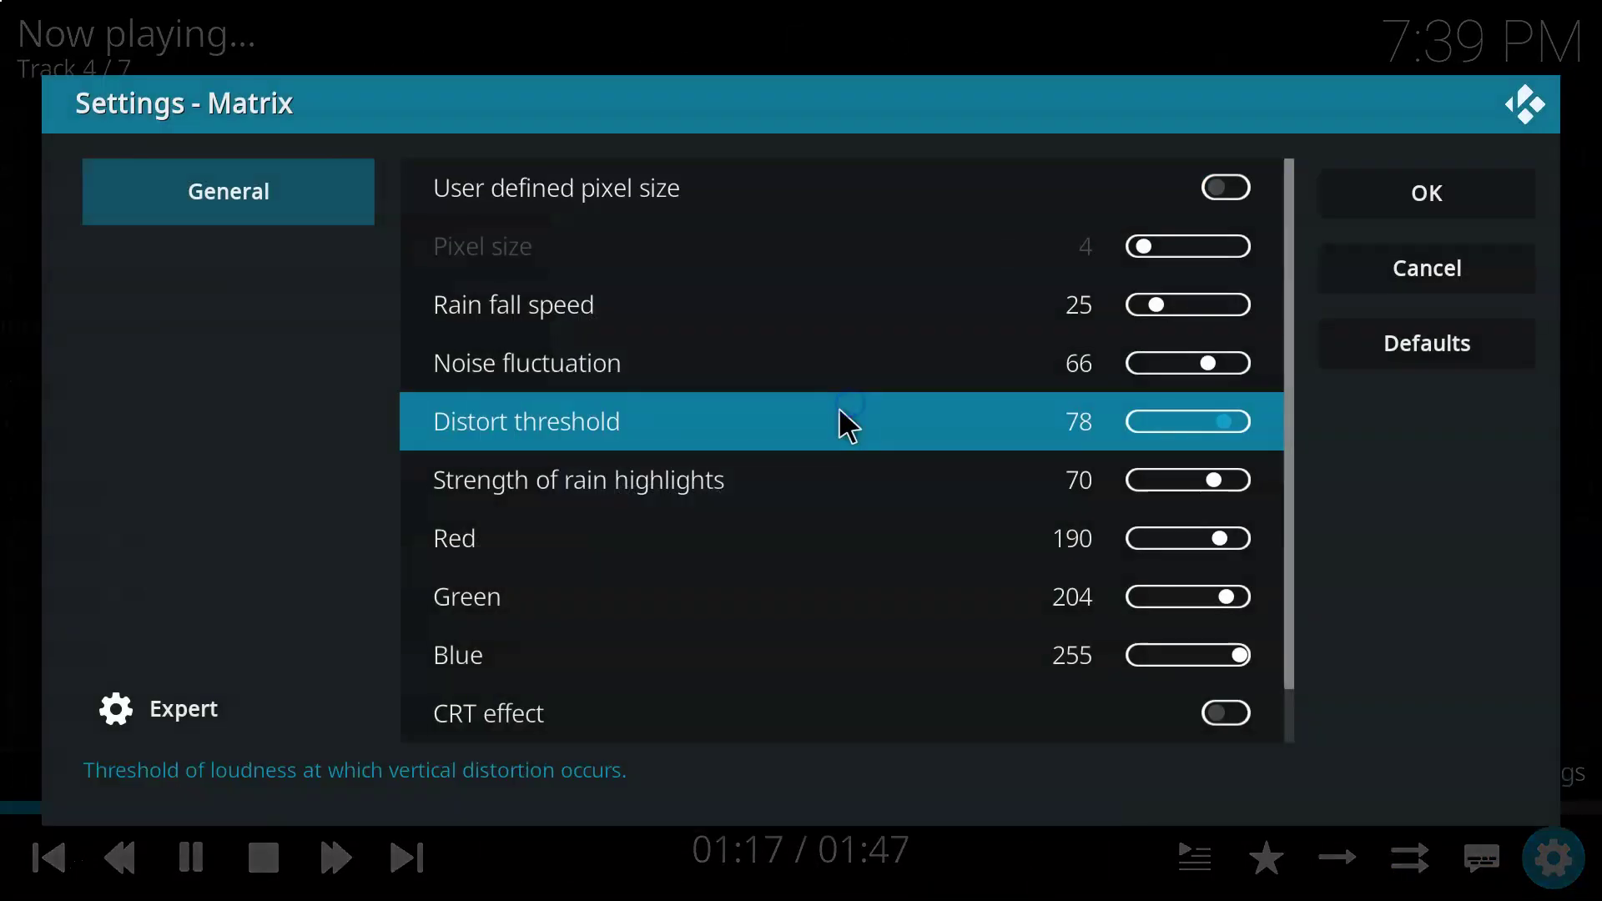
left_click(1156, 539)
left_click(1478, 200)
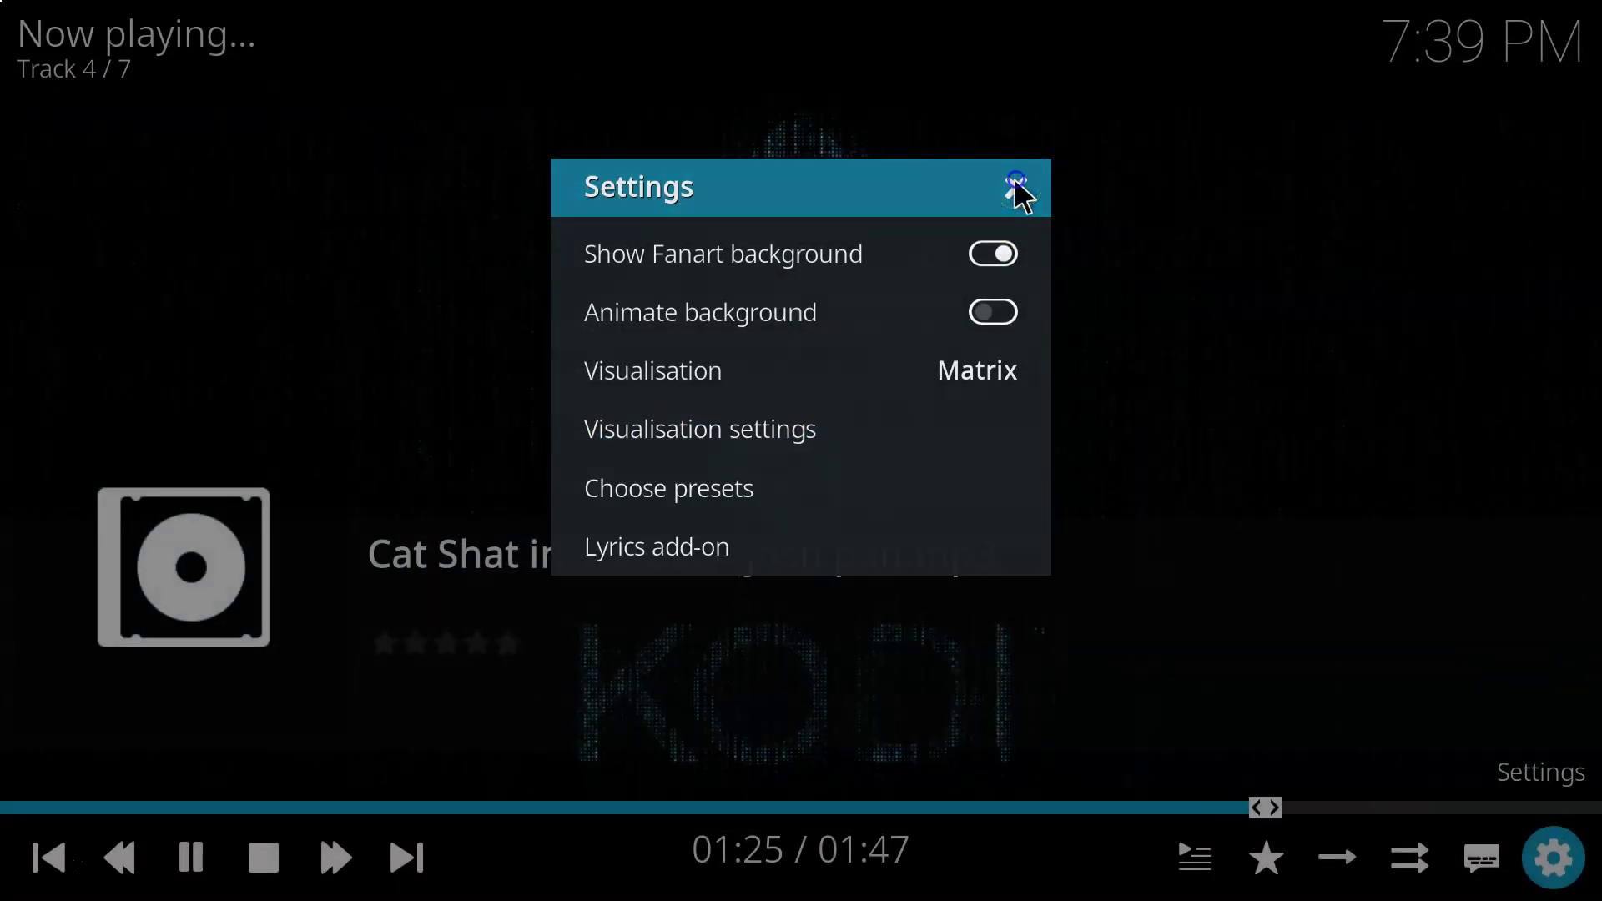
left_click(1018, 188)
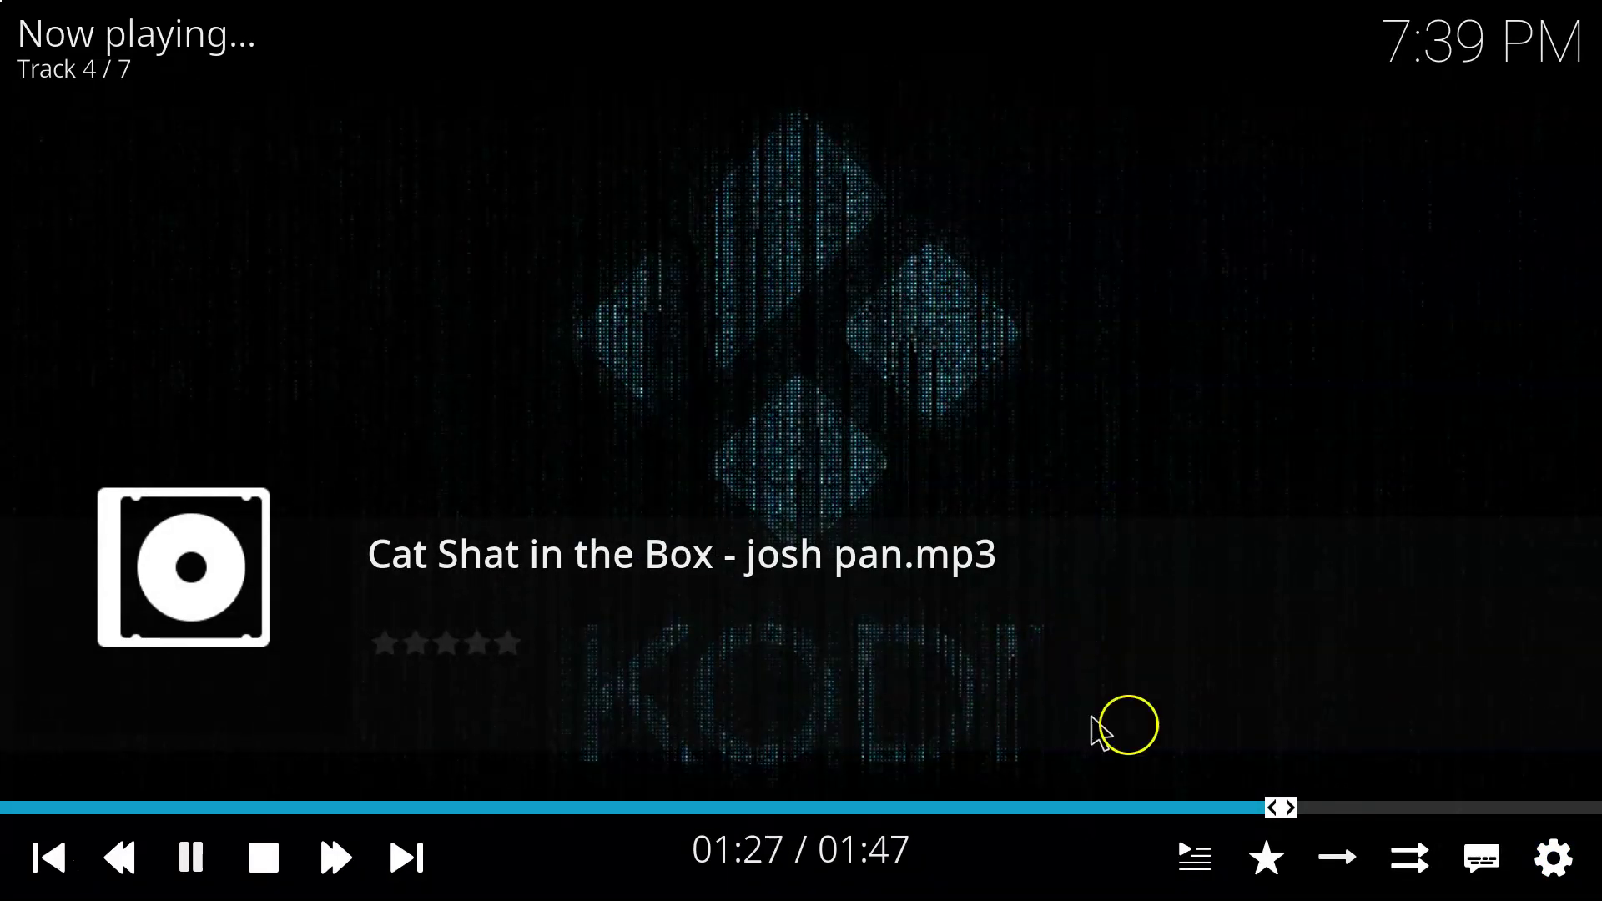
- Lower the Matrix blue level to 87 and apply the new colours
left_click(1552, 858)
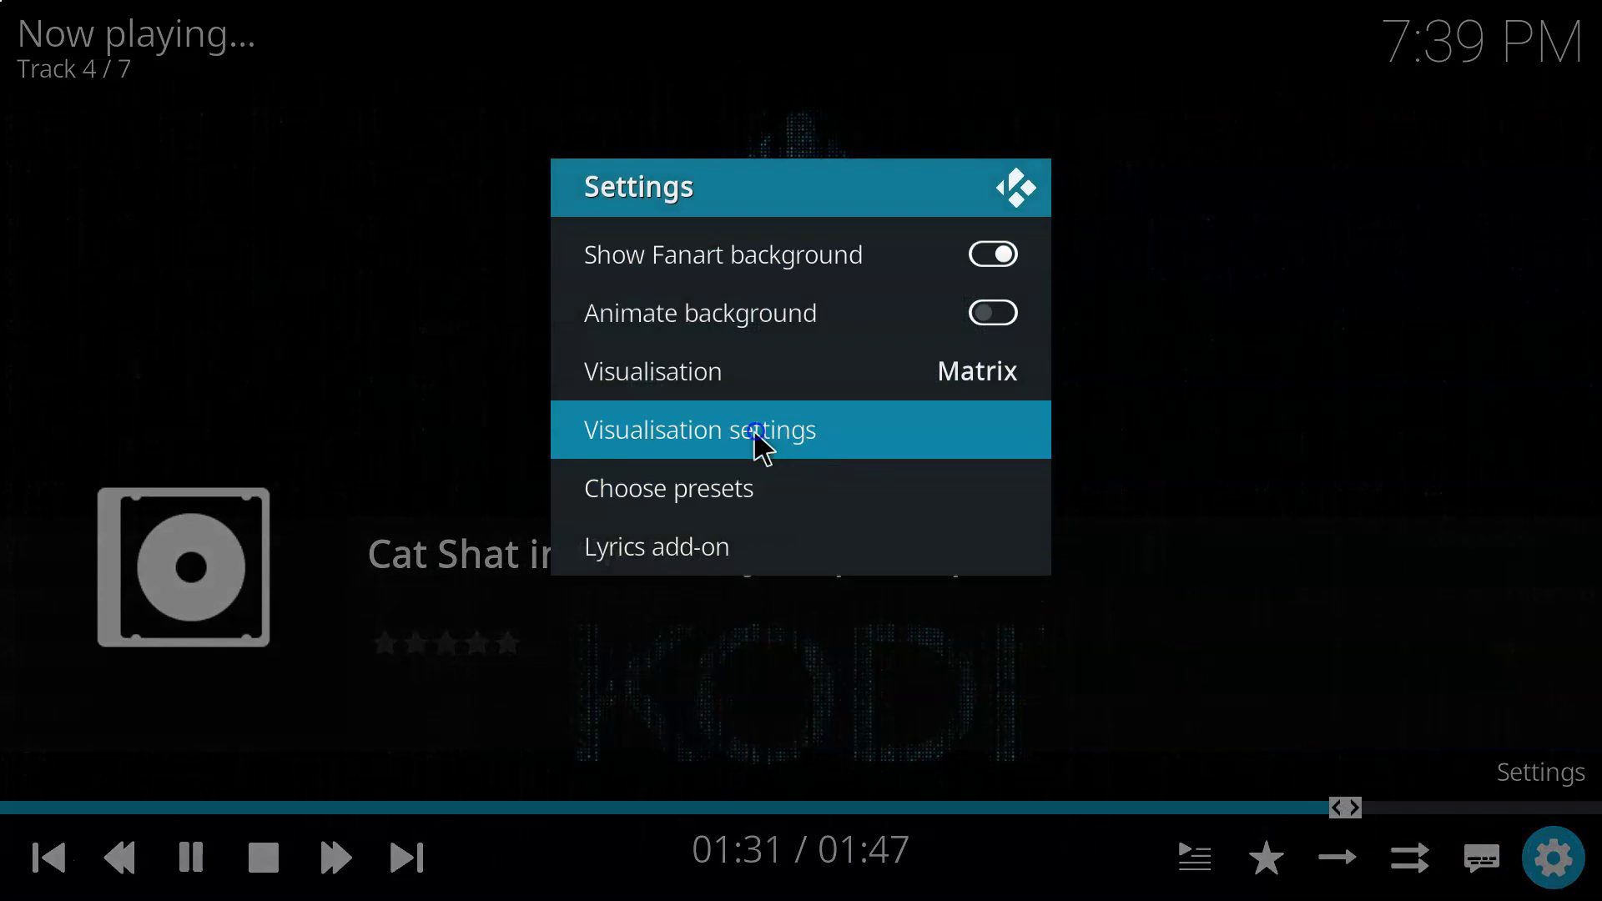
left_click(758, 429)
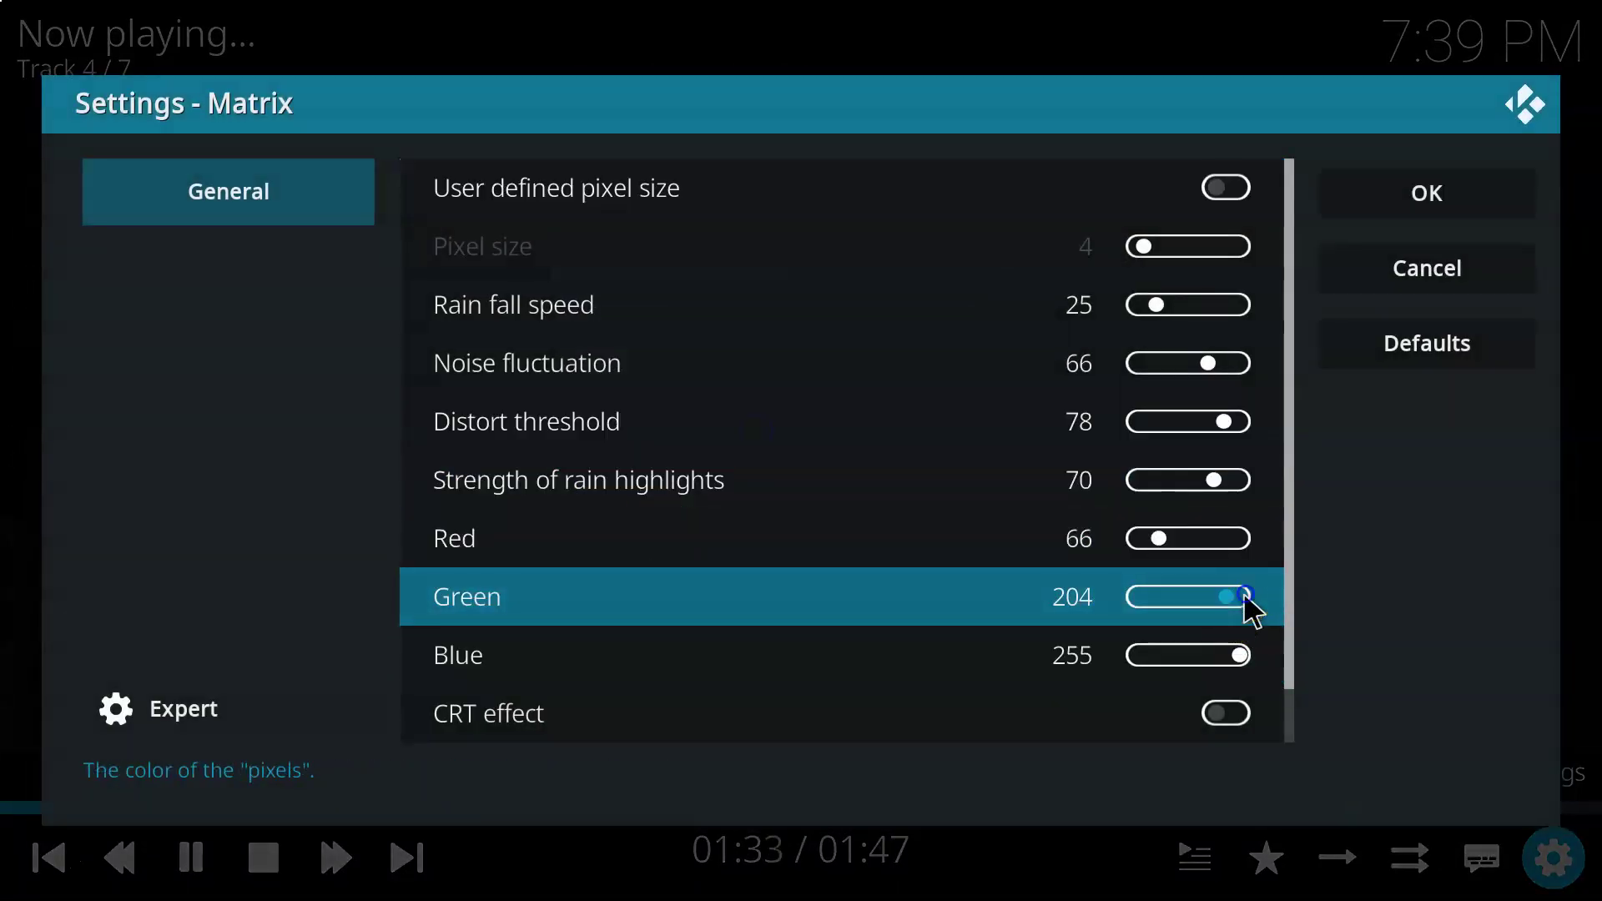
left_click(1195, 657)
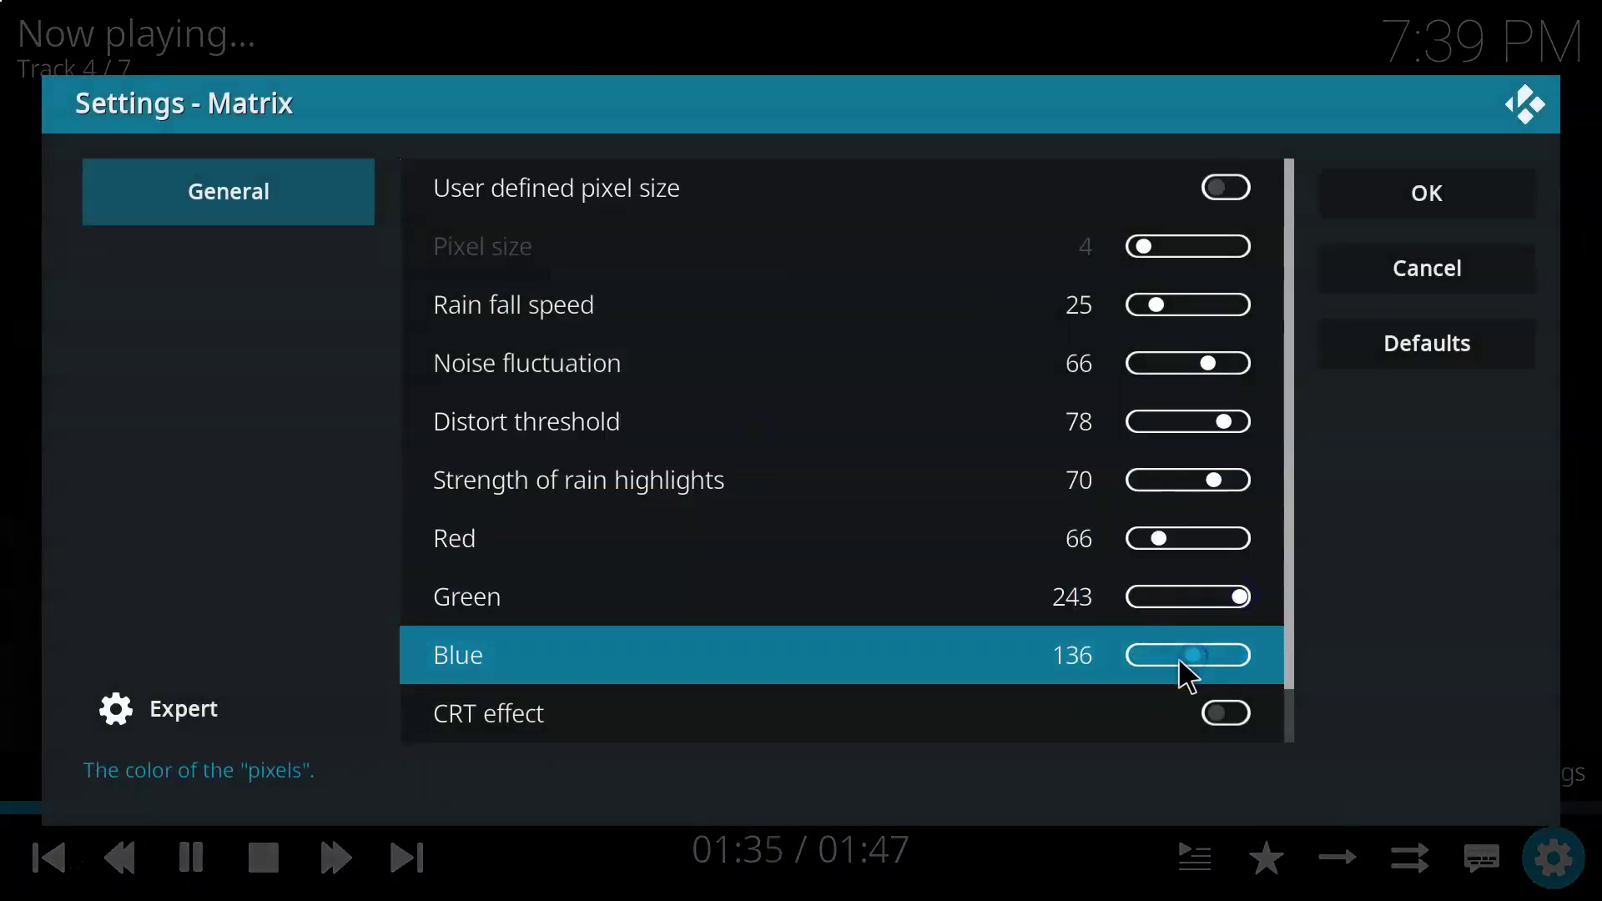
left_click(1172, 658)
left_click(1436, 207)
left_click(1213, 379)
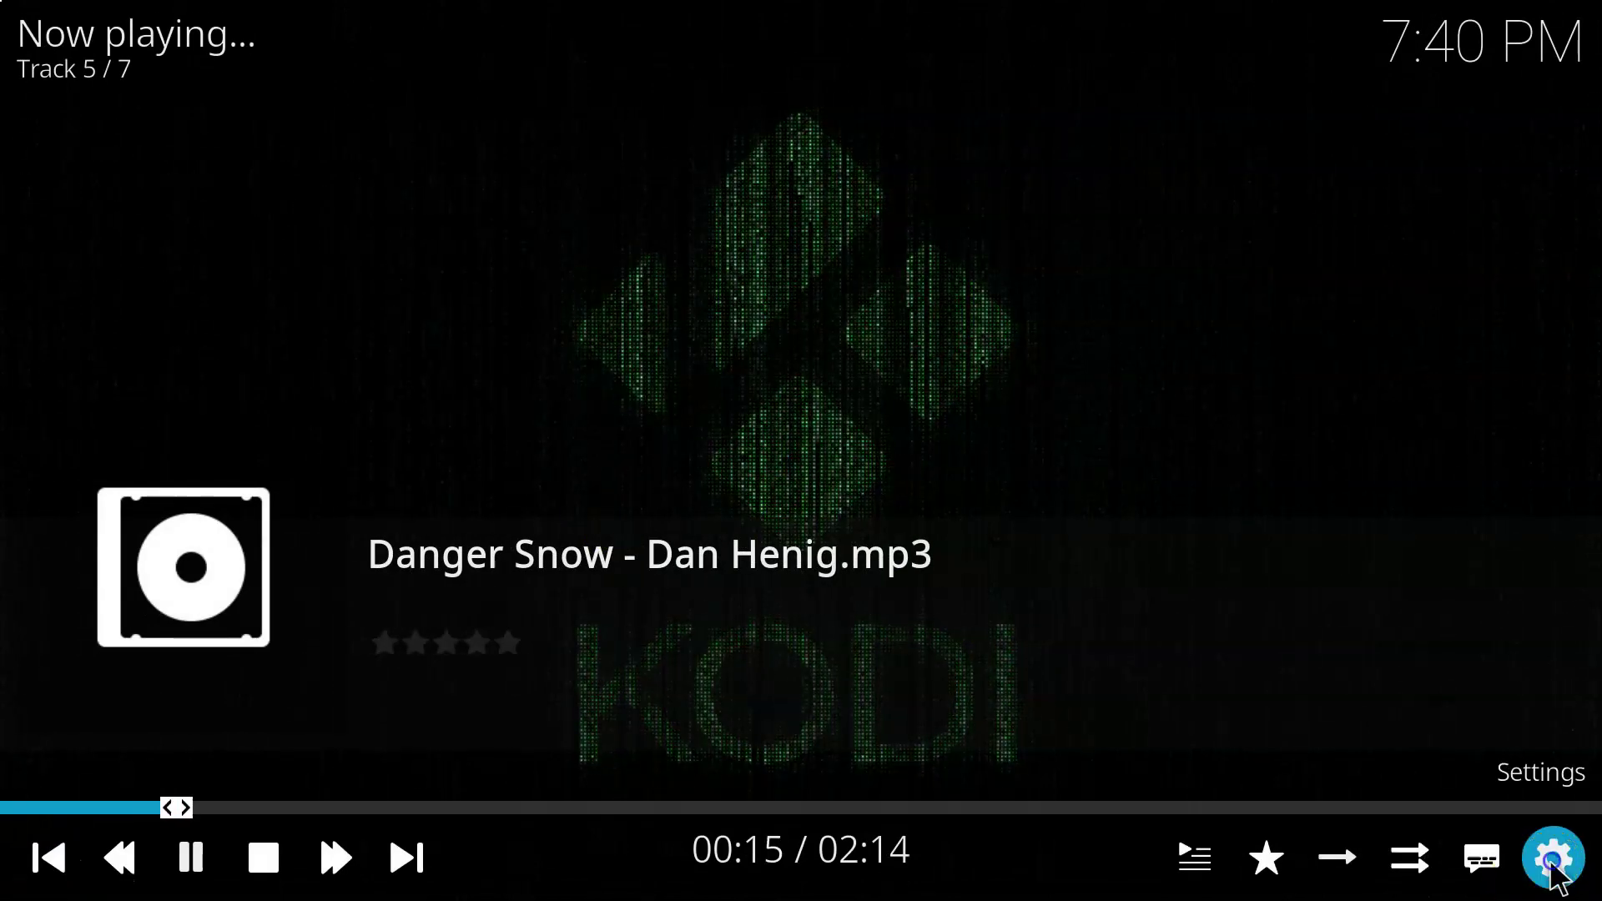
- Replace the green Matrix rain with FishBMC waves for 'Danger Snow - Dan Henig.mp3'
left_click(1552, 859)
left_click(933, 372)
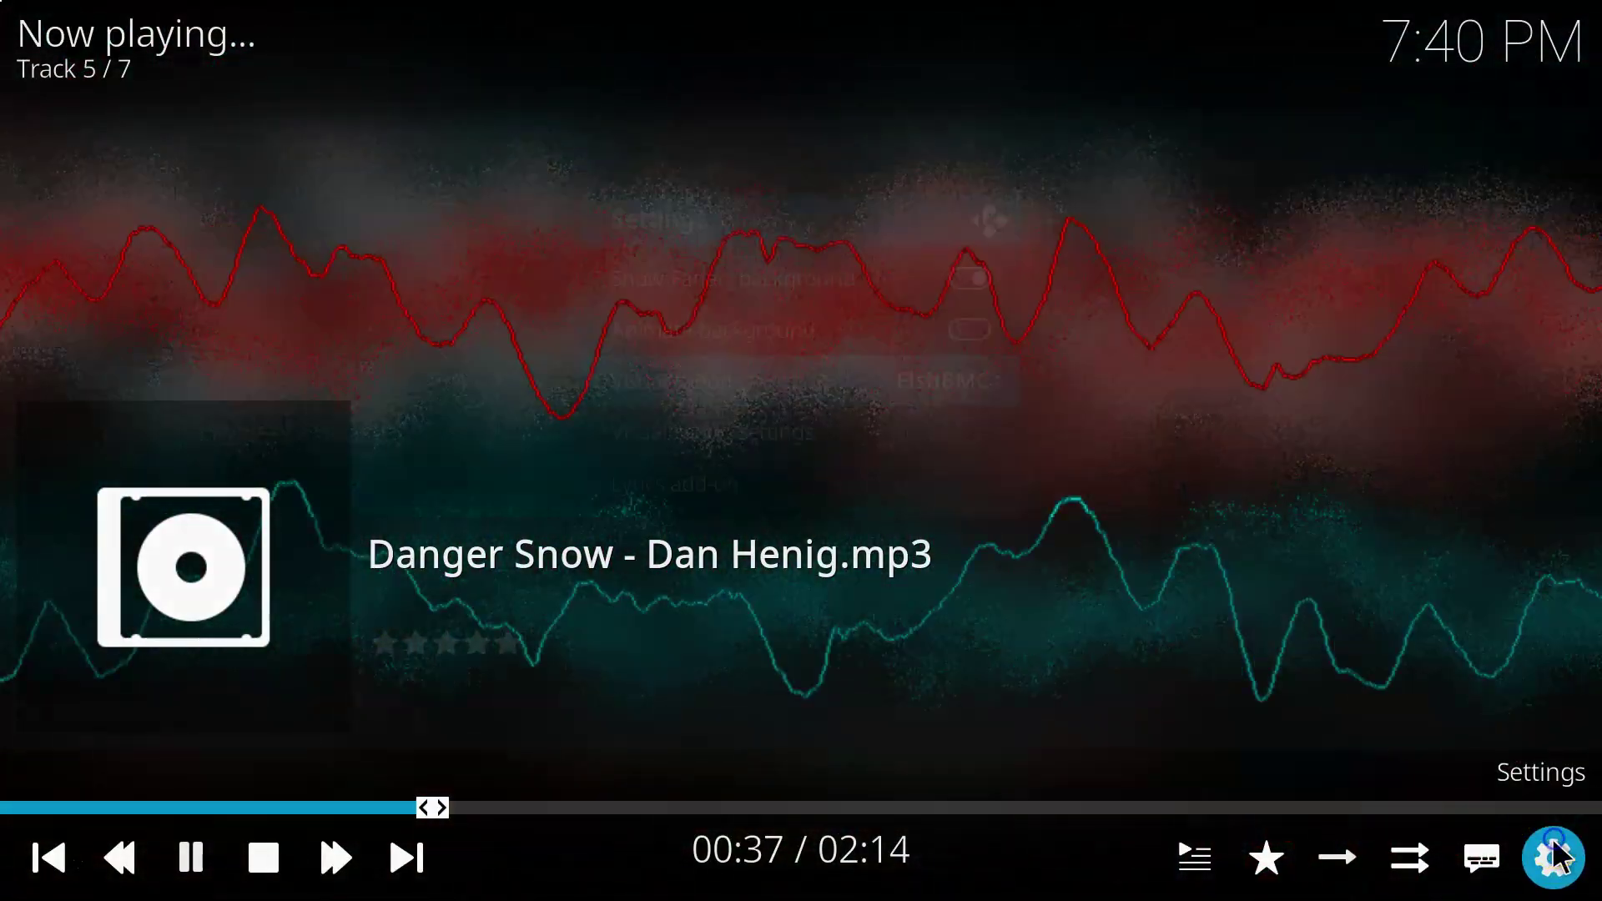
left_click(1553, 856)
- Bring up the five-entry visualisation chooser while FishBMC plays, to pick MilkDrop 2
left_click(1020, 382)
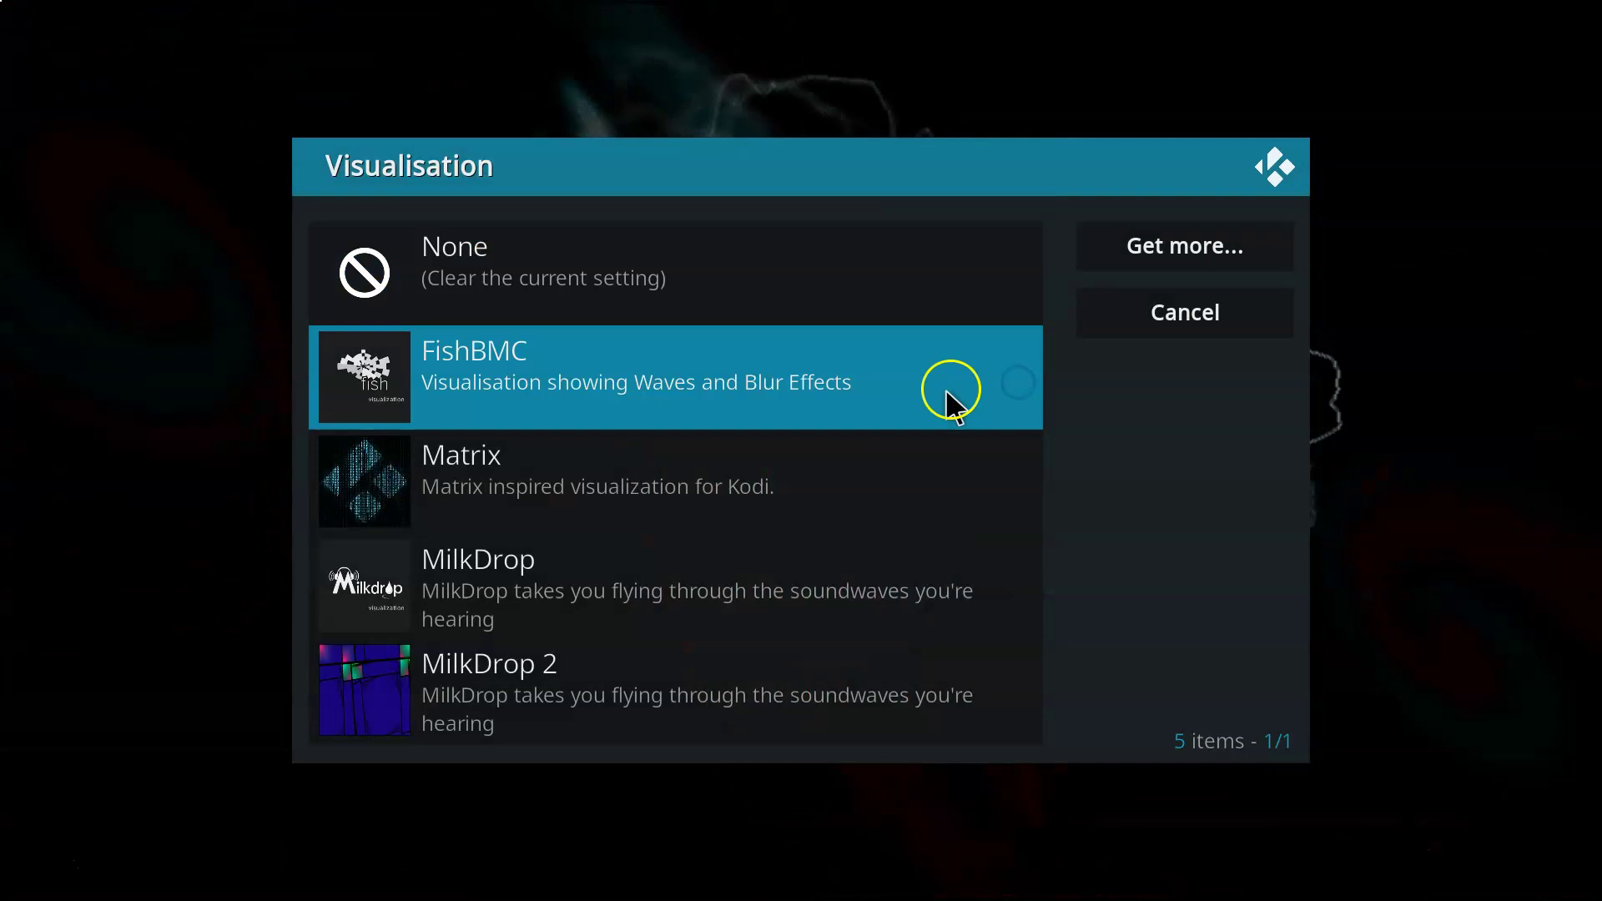